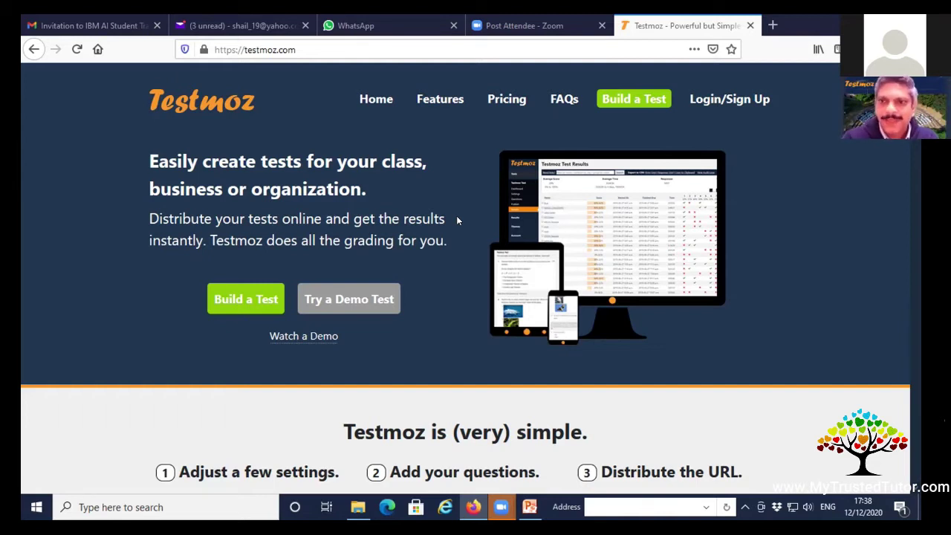
Log in to the Testmoz account and go to the Tests dashboard.
{"action": "left_click", "coordinate": [700, 102]}
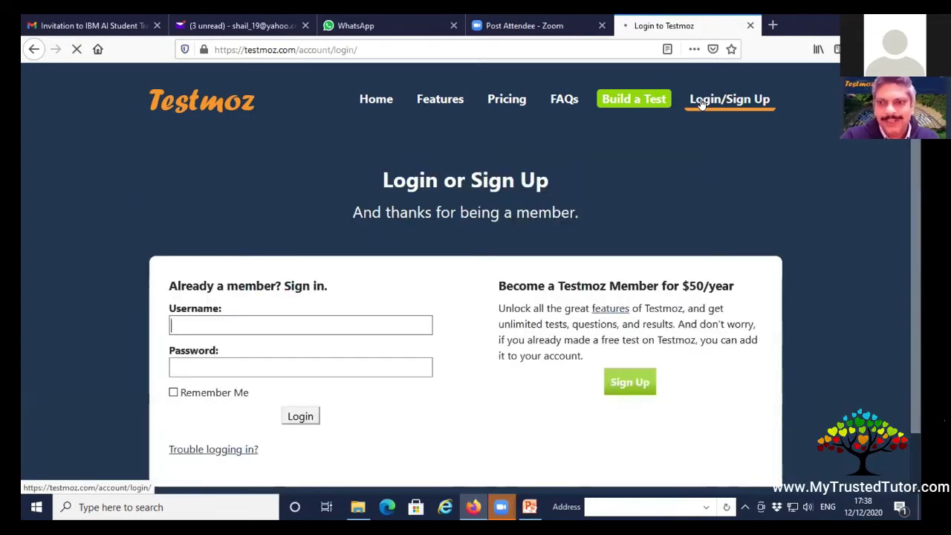
{"action": "left_click", "coordinate": [306, 420]}
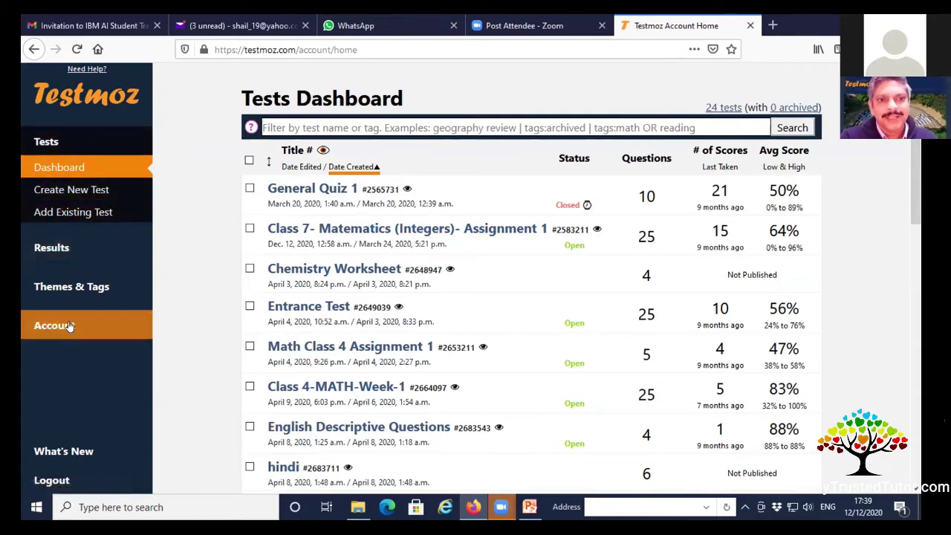
{"action": "left_click", "coordinate": [62, 146]}
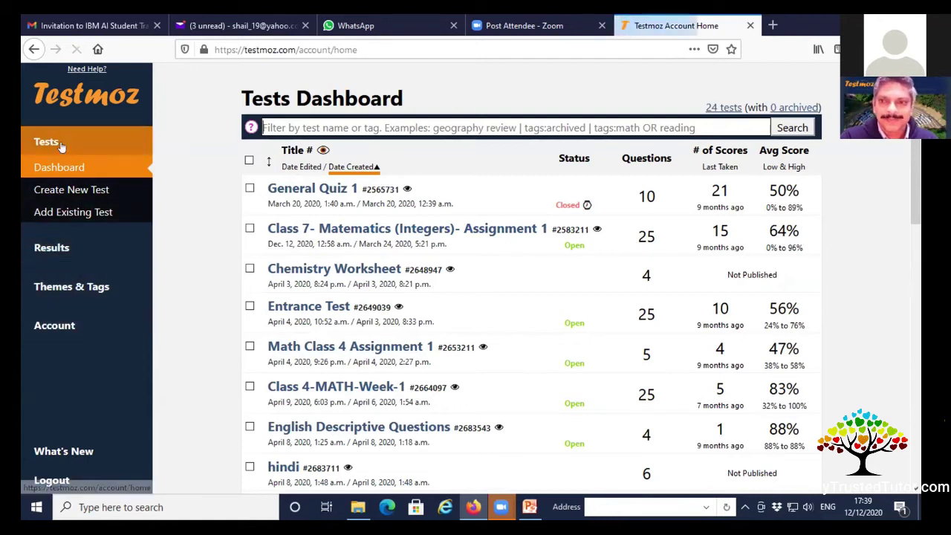
{"action": "left_click", "coordinate": [69, 247]}
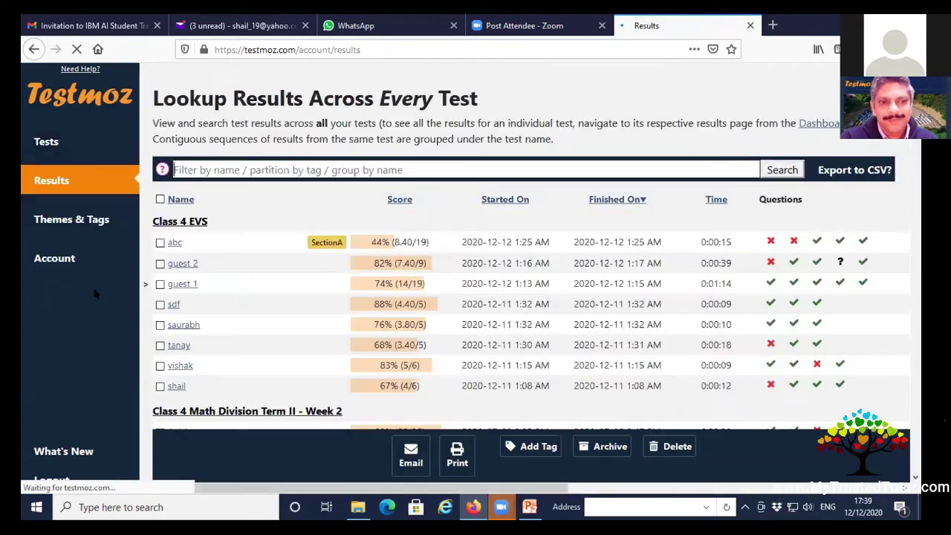
{"action": "left_click", "coordinate": [69, 262]}
{"action": "left_click", "coordinate": [48, 144]}
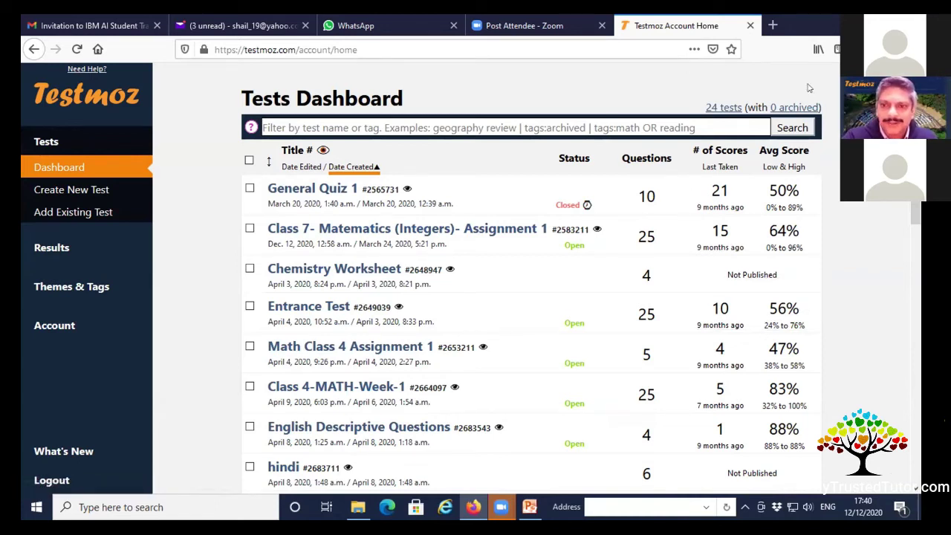
Look over the existing tests, then start creating a new test.
{"action": "scroll", "coordinate": [491, 282], "scroll_direction": "down", "scroll_amount": 3}
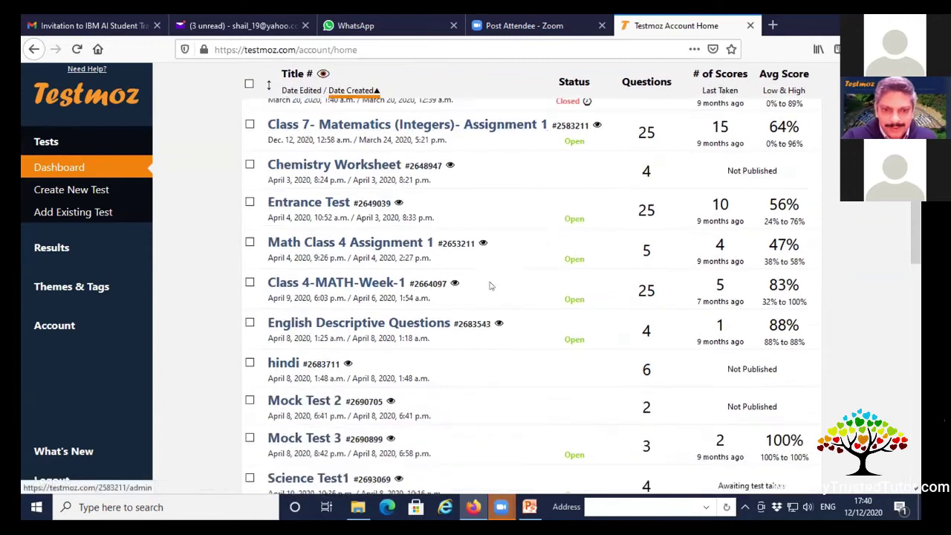
{"action": "scroll", "coordinate": [453, 312], "scroll_direction": "down", "scroll_amount": 2}
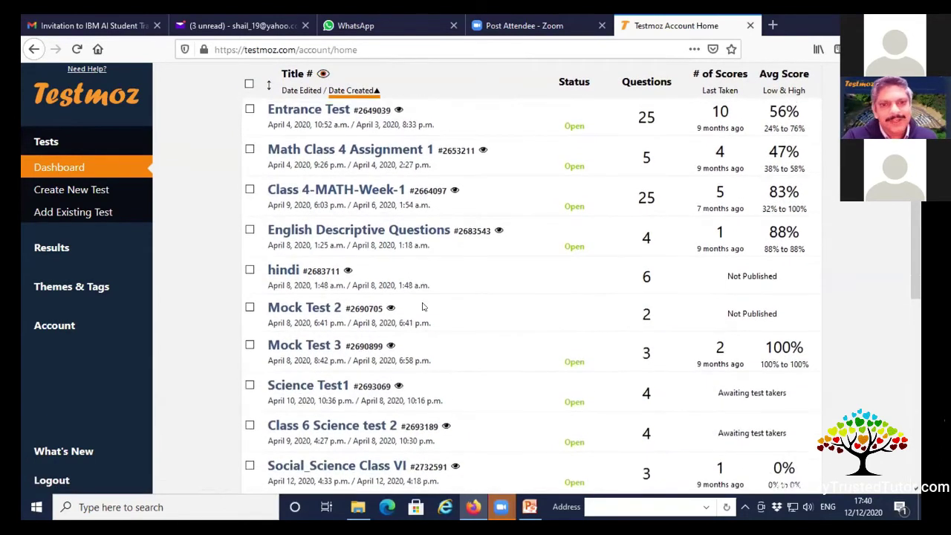
{"action": "scroll", "coordinate": [423, 305], "scroll_direction": "up", "scroll_amount": 3}
{"action": "scroll", "coordinate": [423, 306], "scroll_direction": "up", "scroll_amount": 2}
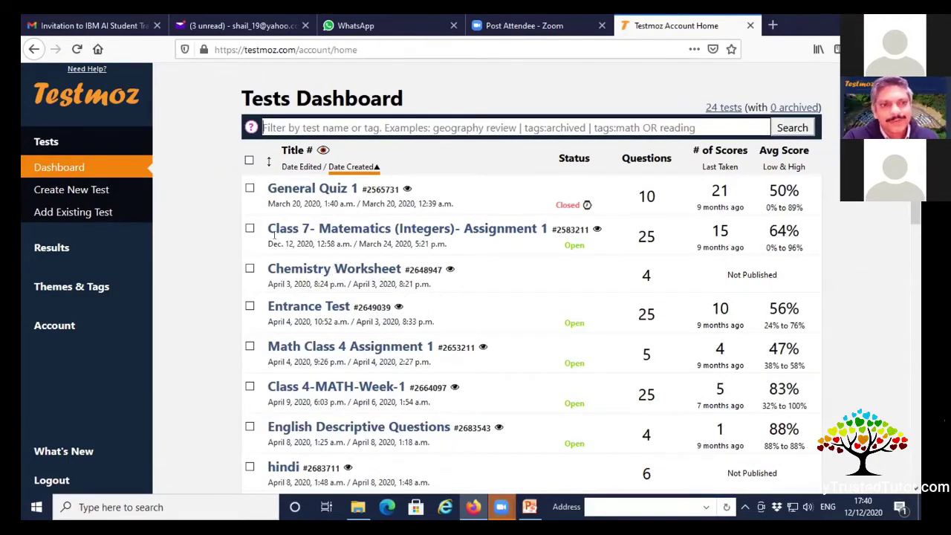
{"action": "left_click", "coordinate": [73, 191]}
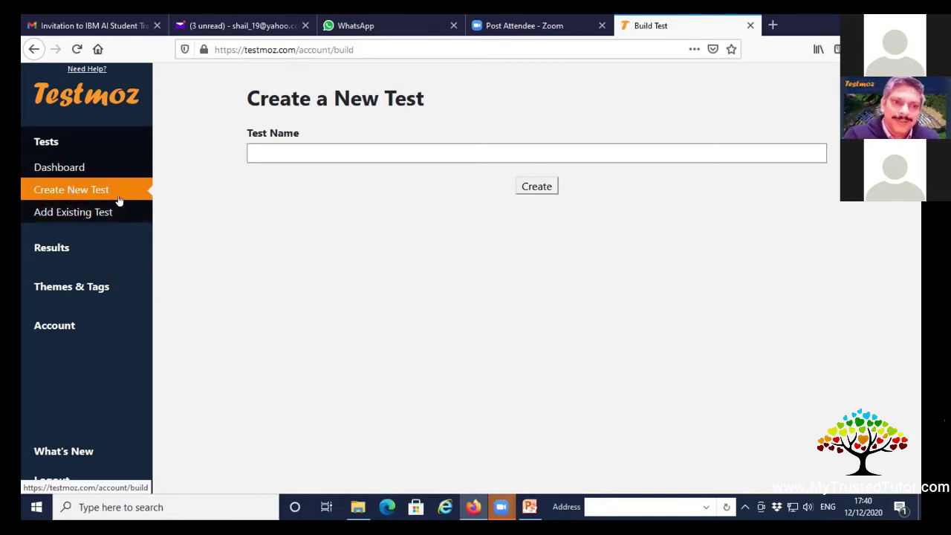
Create a test named 'Workshop121220' and go to its settings.
{"action": "left_click", "coordinate": [274, 150]}
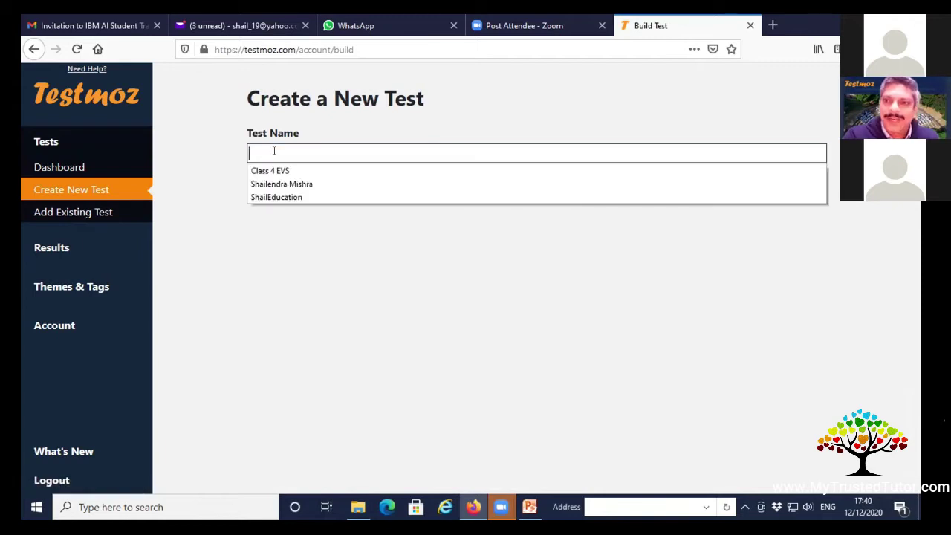
{"action": "left_click", "coordinate": [275, 227]}
{"action": "left_click", "coordinate": [280, 151]}
{"action": "type", "text": "W"}
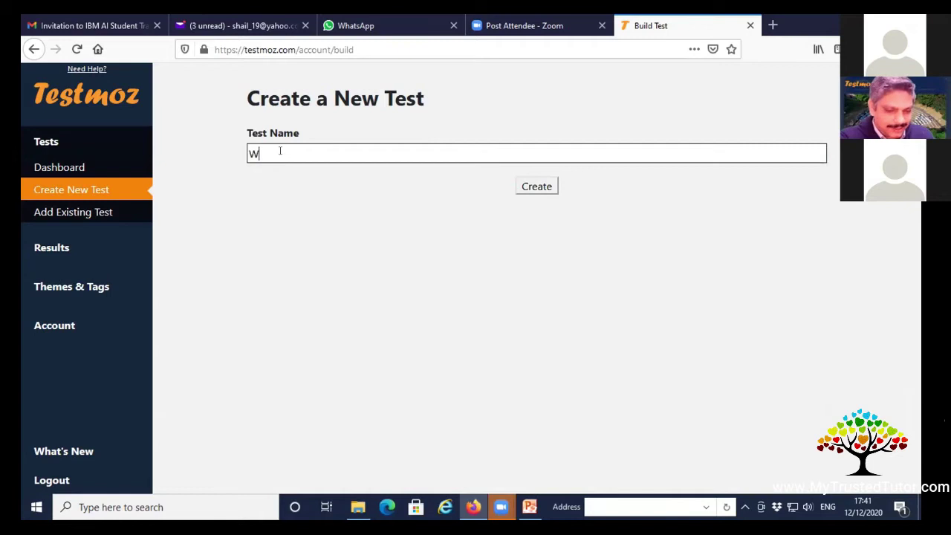
{"action": "type", "text": "orkshop"}
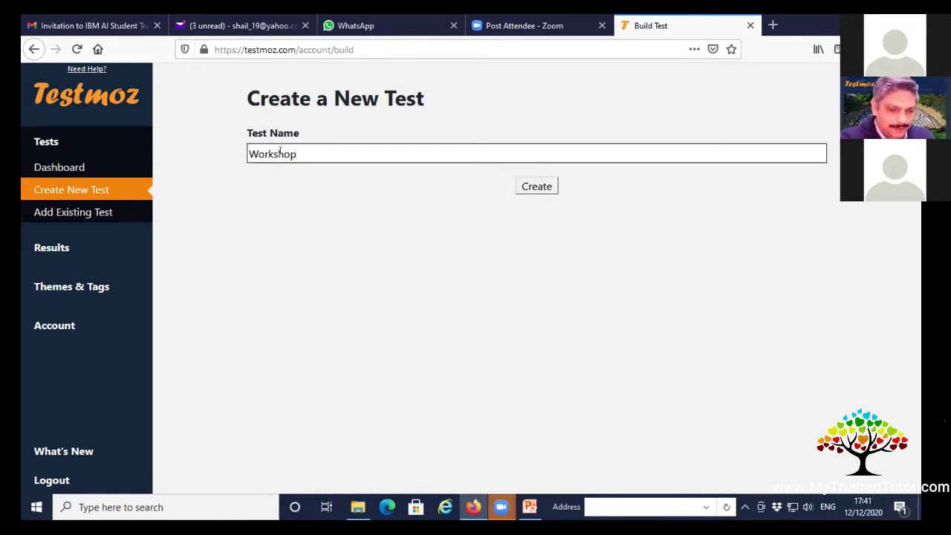
{"action": "type", "text": "121220"}
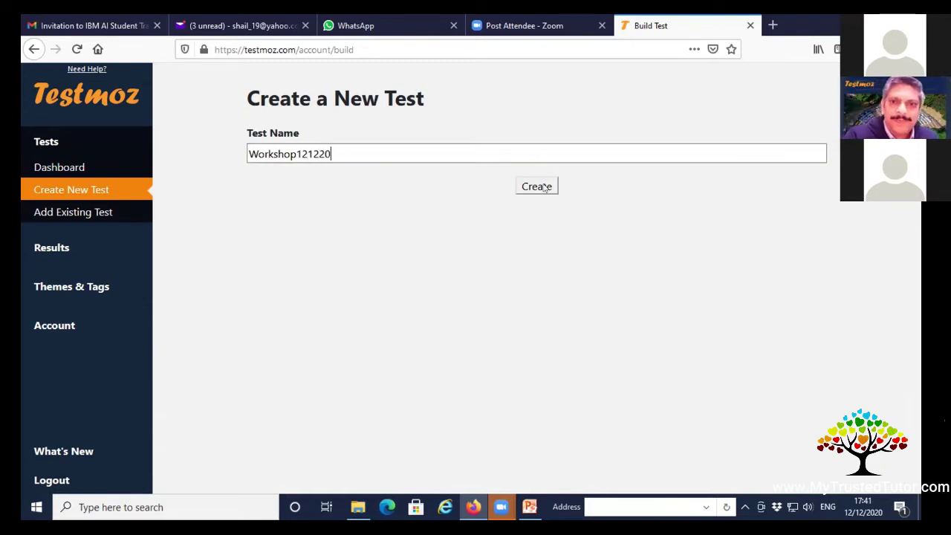
{"action": "left_click", "coordinate": [545, 187]}
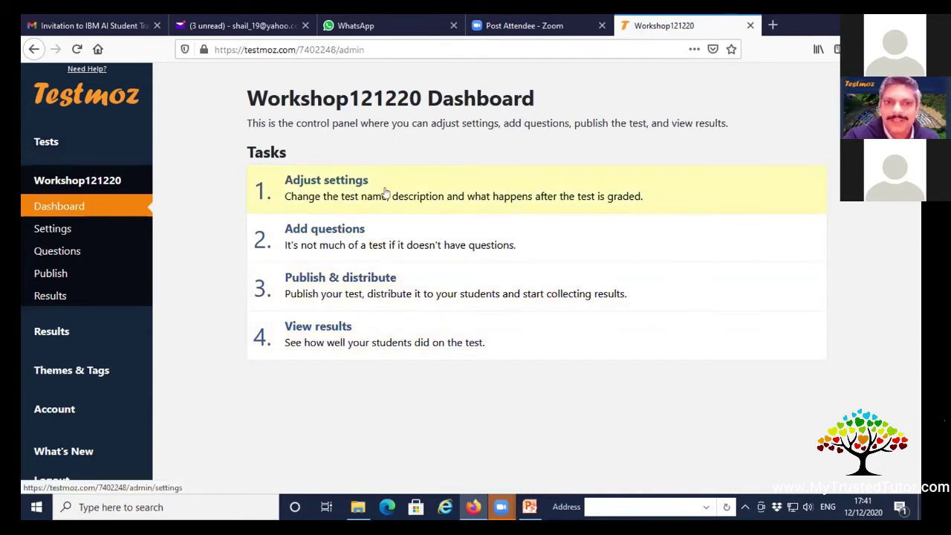
{"action": "left_click", "coordinate": [427, 190]}
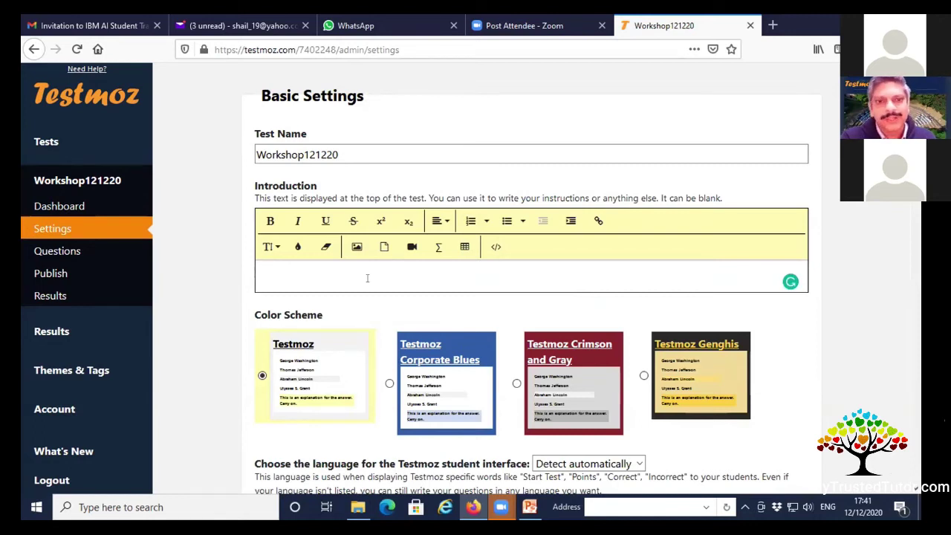
Enter 'The Sagar School' as the test's introduction.
{"action": "left_click", "coordinate": [259, 154]}
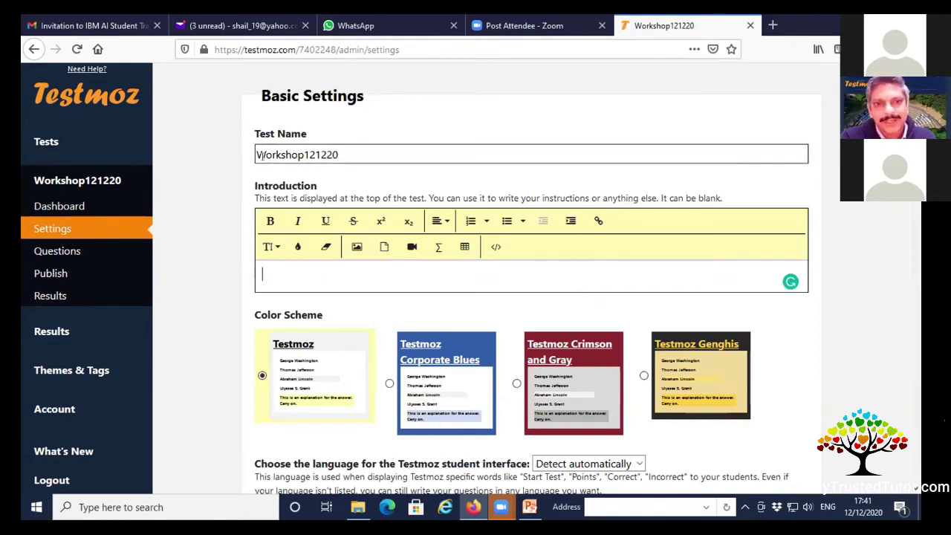
{"action": "left_click", "coordinate": [291, 278]}
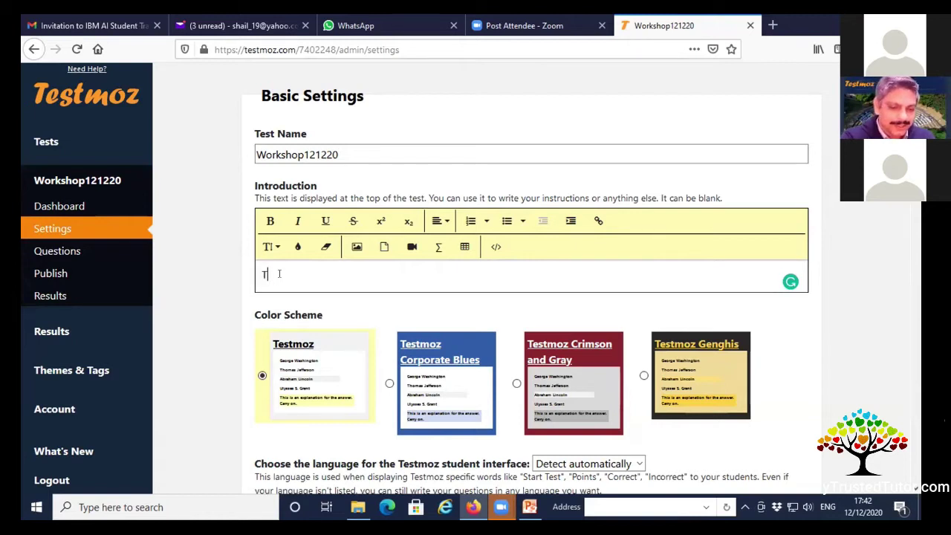
{"action": "type", "text": "The"}
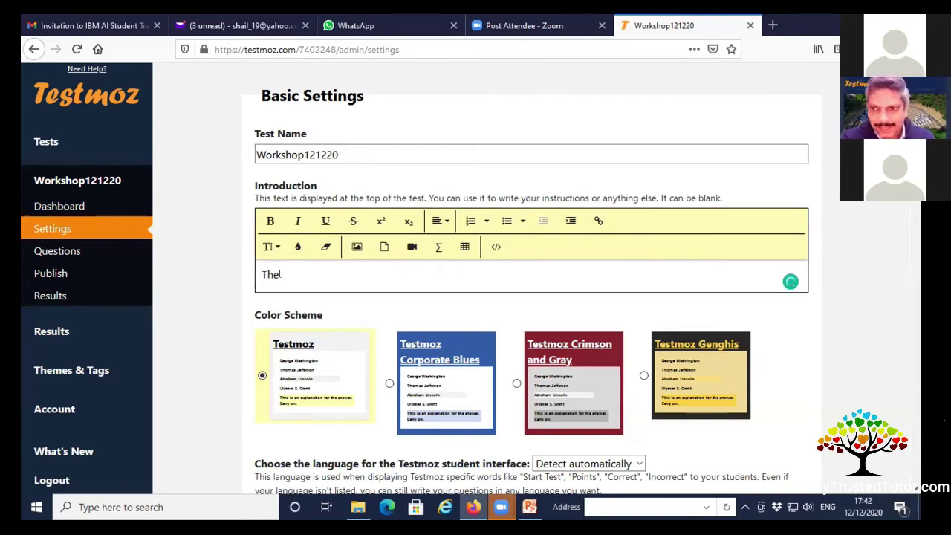
{"action": "type", "text": " Sagar"}
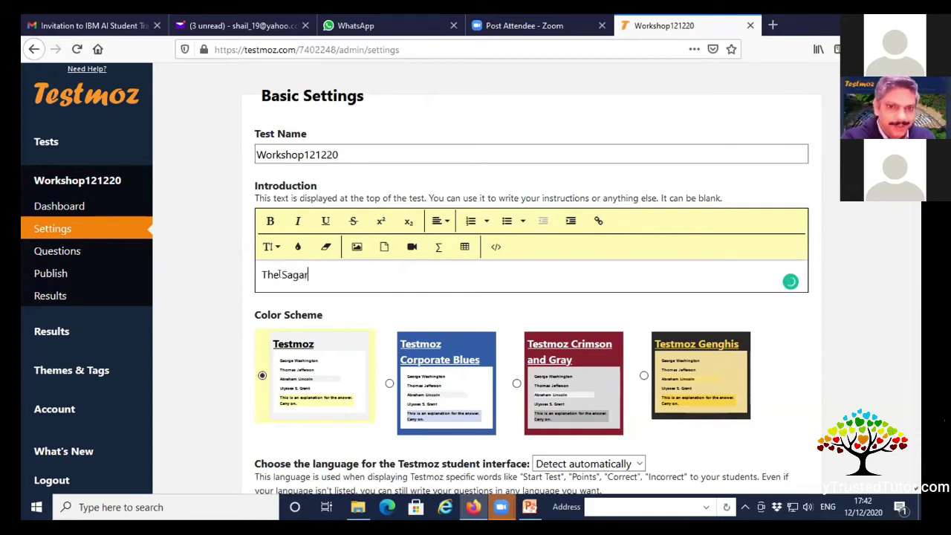
{"action": "type", "text": " School"}
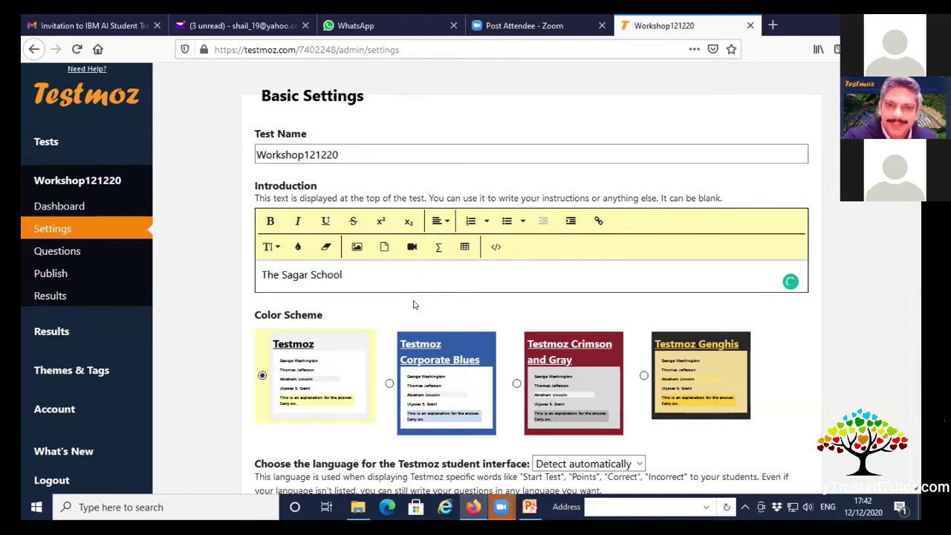
{"action": "scroll", "coordinate": [395, 305], "scroll_direction": "down", "scroll_amount": 2}
{"action": "scroll", "coordinate": [395, 305], "scroll_direction": "down", "scroll_amount": 2}
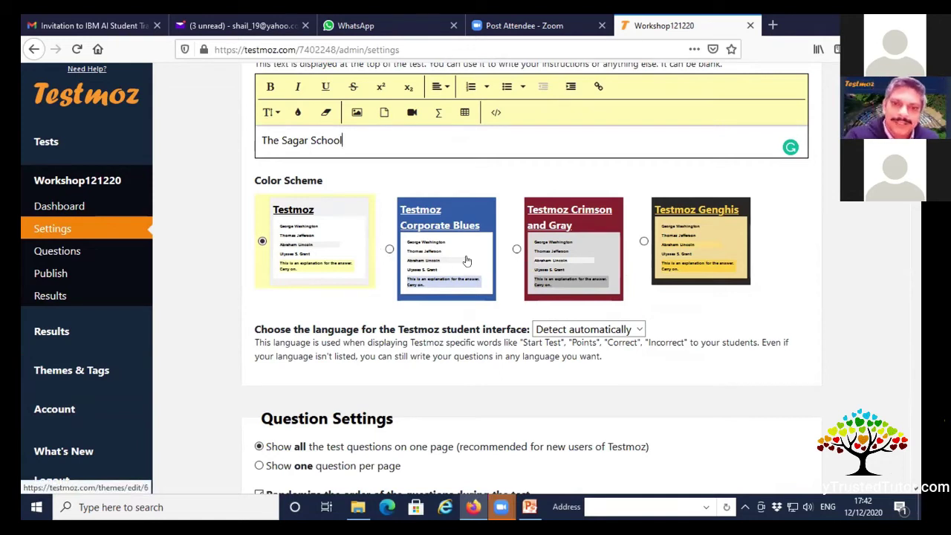
Choose the Testmoz Crimson and Gray colour scheme and English as the interface language.
{"action": "left_click", "coordinate": [566, 252]}
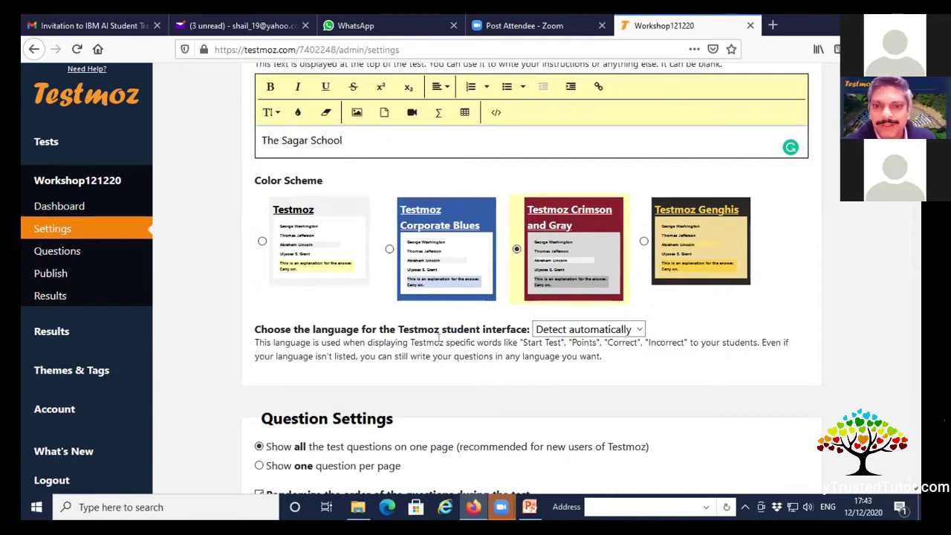
{"action": "left_click", "coordinate": [639, 331]}
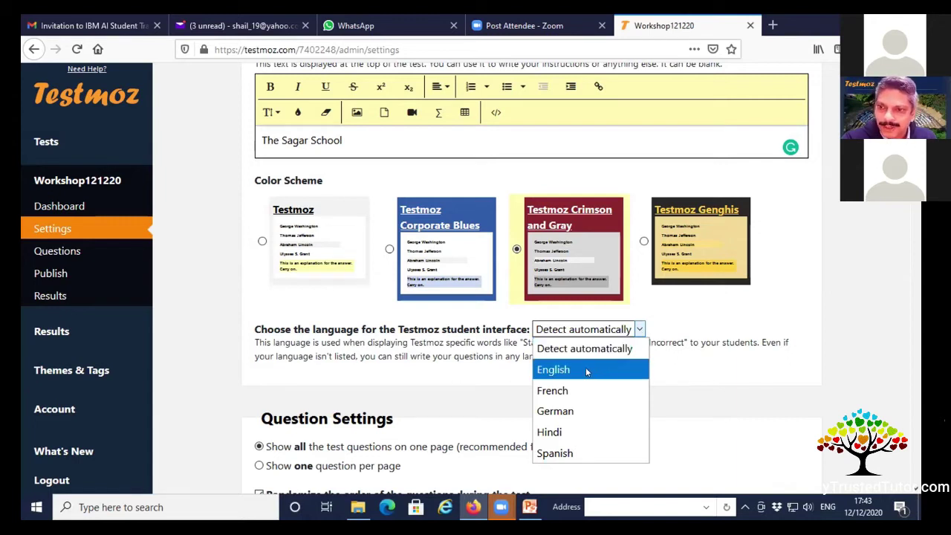
{"action": "left_click", "coordinate": [585, 369]}
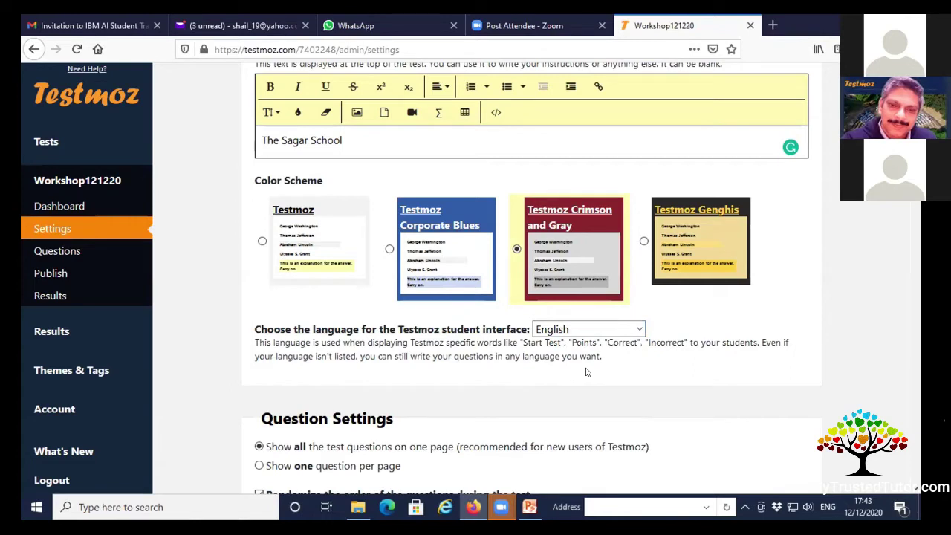
{"action": "scroll", "coordinate": [344, 356], "scroll_direction": "down", "scroll_amount": 3}
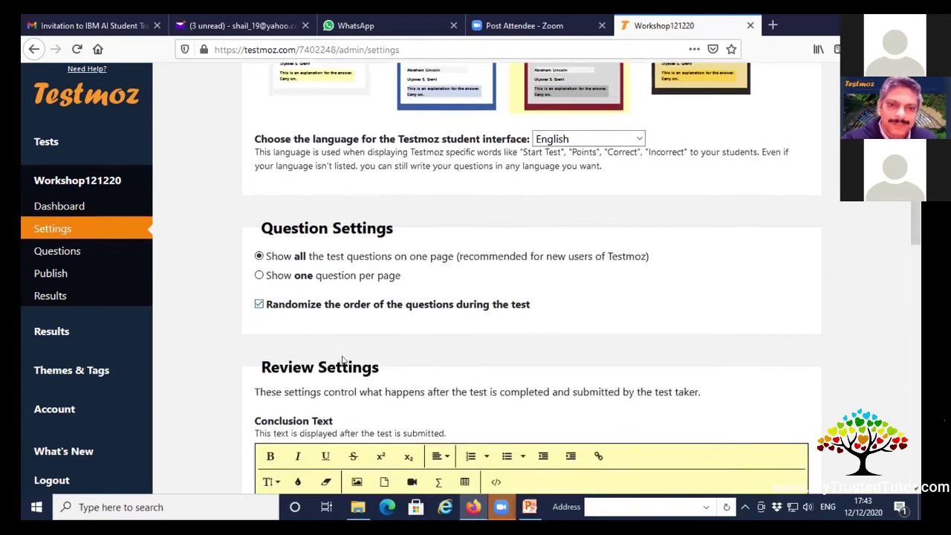
{"action": "scroll", "coordinate": [344, 359], "scroll_direction": "down", "scroll_amount": 1}
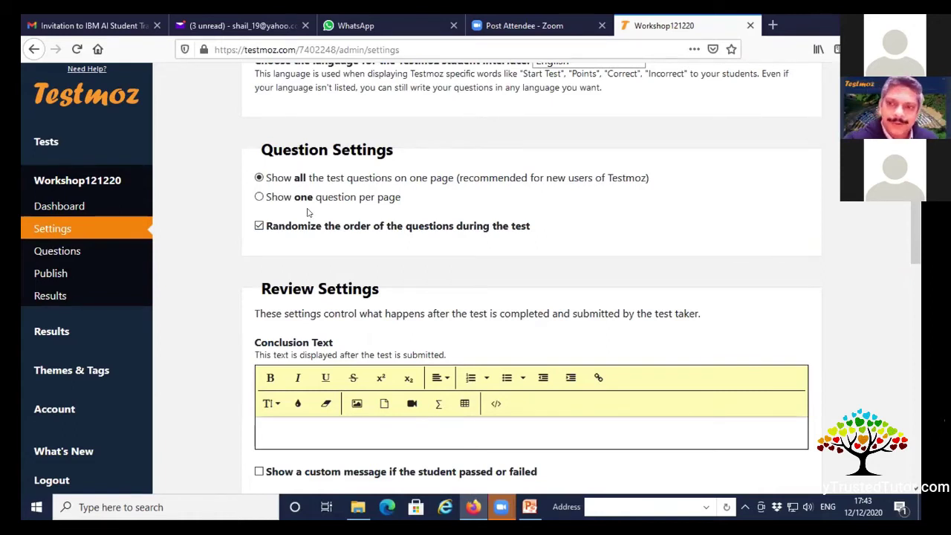
Try the one-question-per-page navigation options, then settle on all questions on one page.
{"action": "left_click", "coordinate": [259, 197]}
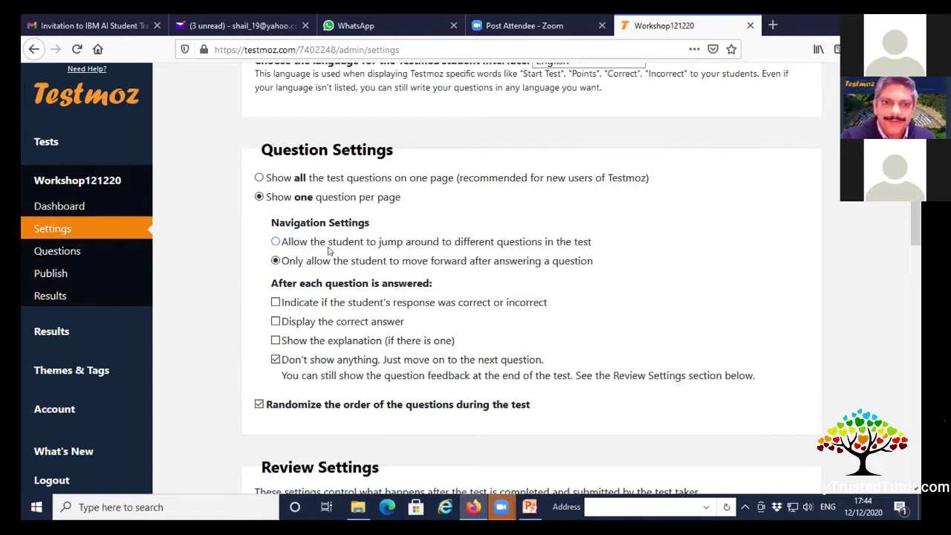
{"action": "left_click", "coordinate": [321, 246]}
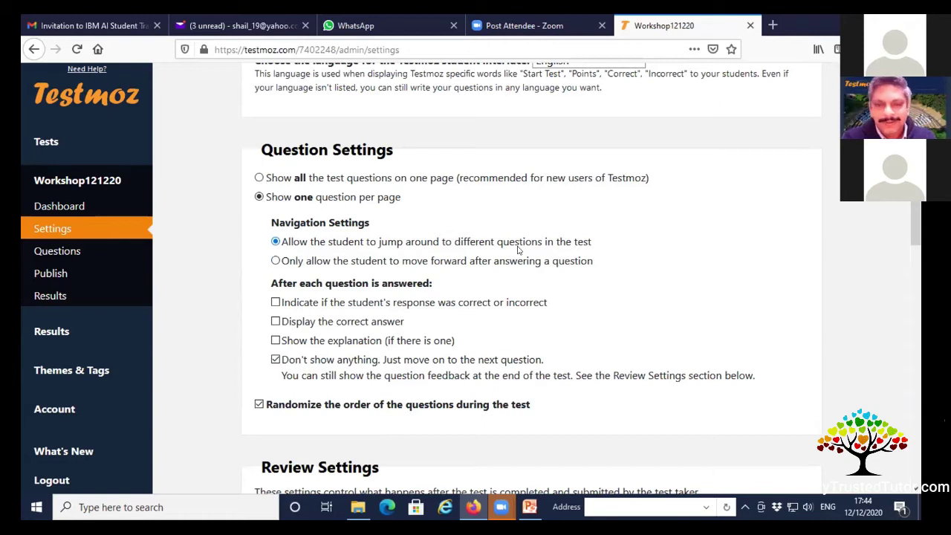
{"action": "left_click", "coordinate": [308, 265]}
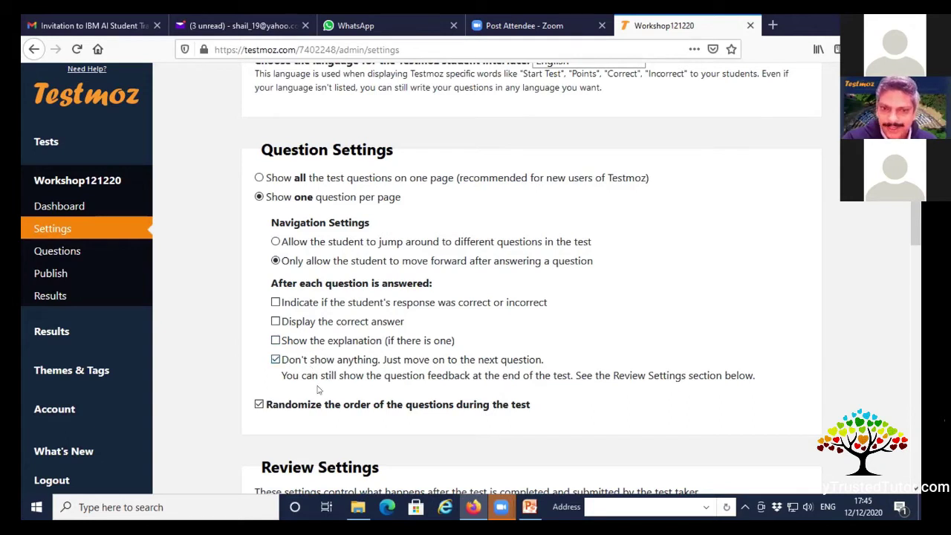
{"action": "left_click", "coordinate": [259, 177]}
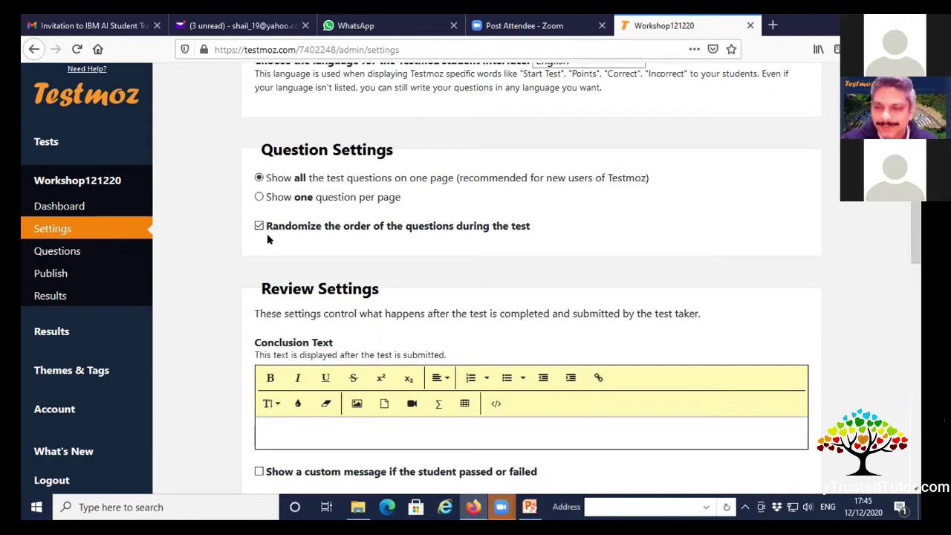
Toggle question-order randomization off and on, leaving it enabled.
{"action": "left_click", "coordinate": [259, 226]}
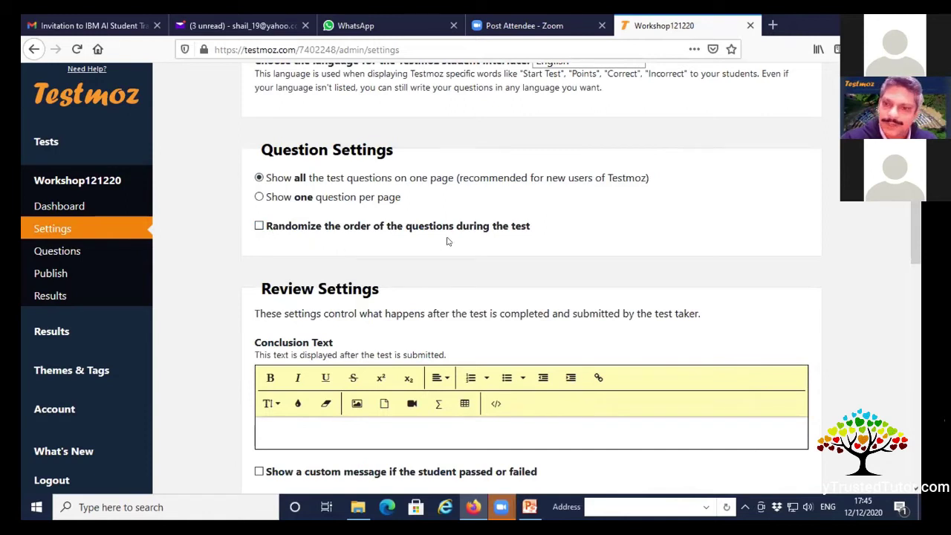
{"action": "left_click", "coordinate": [259, 226]}
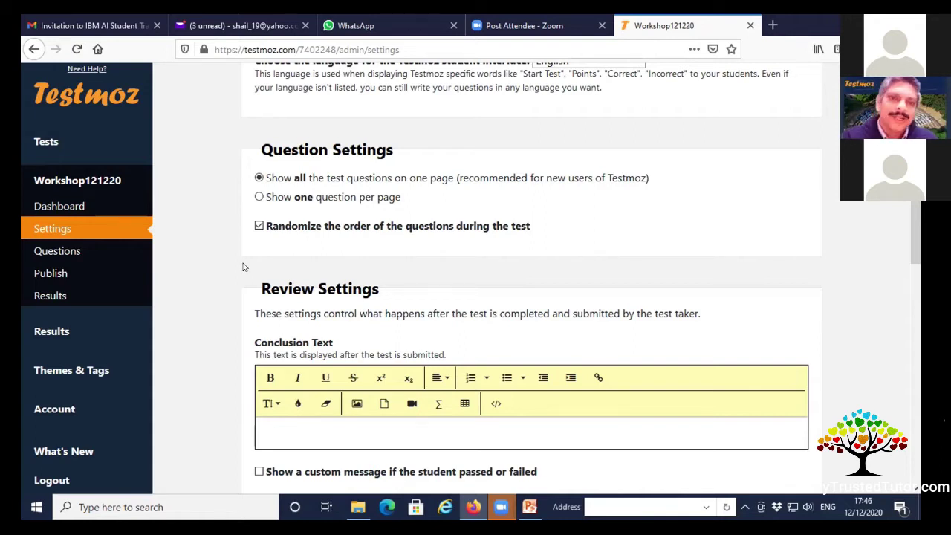
{"action": "left_click", "coordinate": [259, 226]}
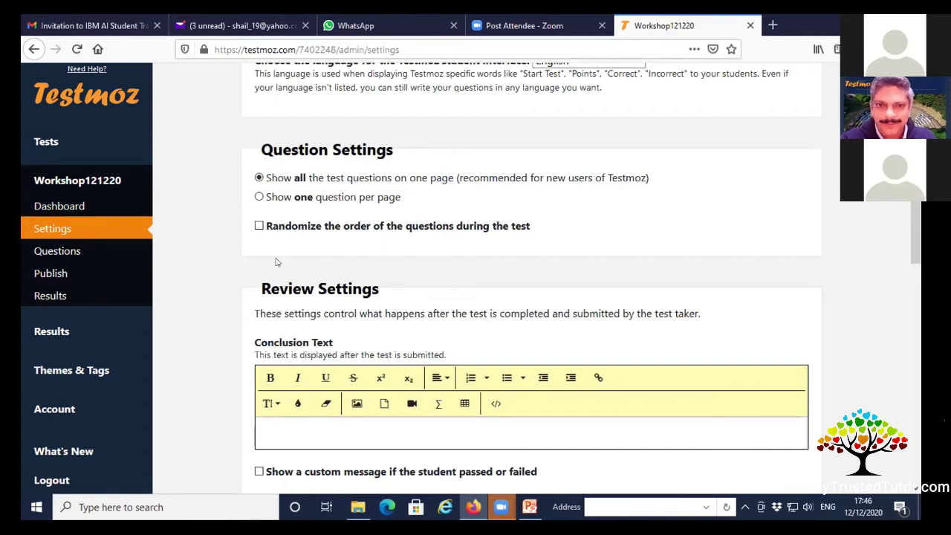
{"action": "left_click", "coordinate": [259, 226]}
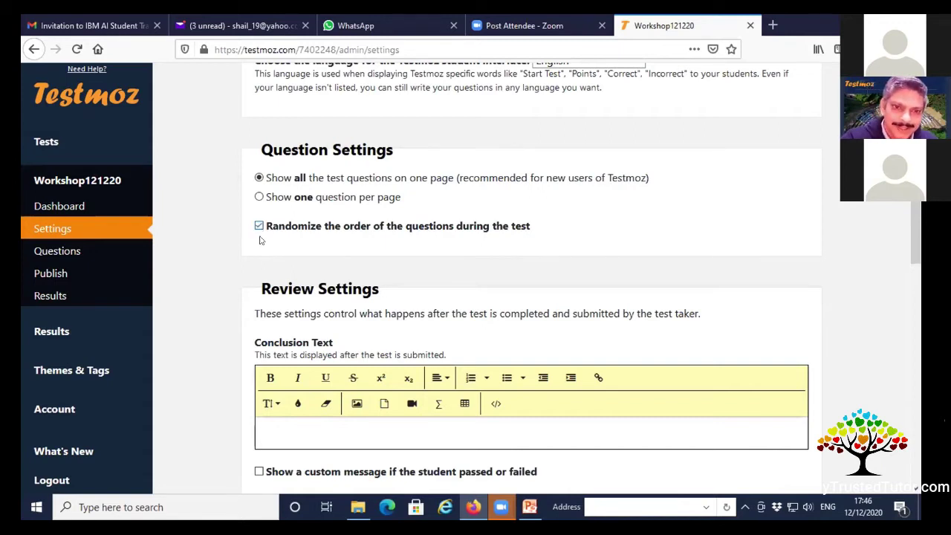
{"action": "scroll", "coordinate": [304, 275], "scroll_direction": "down", "scroll_amount": 3}
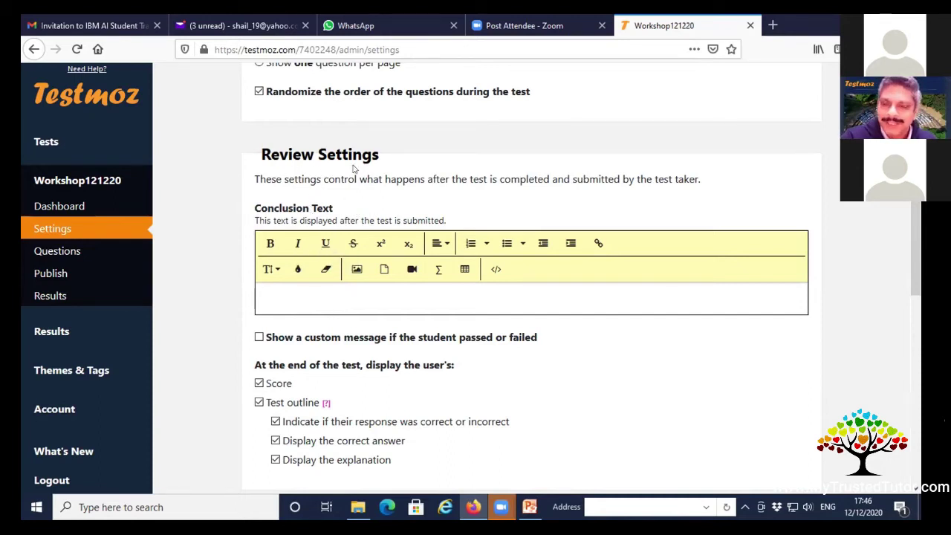
Type 'Congratulations' into the Conclusion Text editor.
{"action": "left_click", "coordinate": [333, 303]}
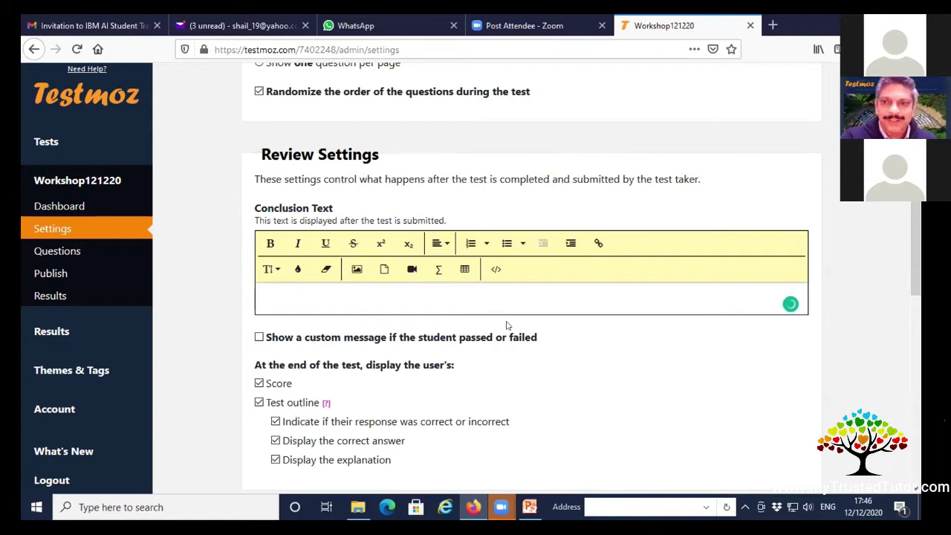
{"action": "type", "text": "Congrau"}
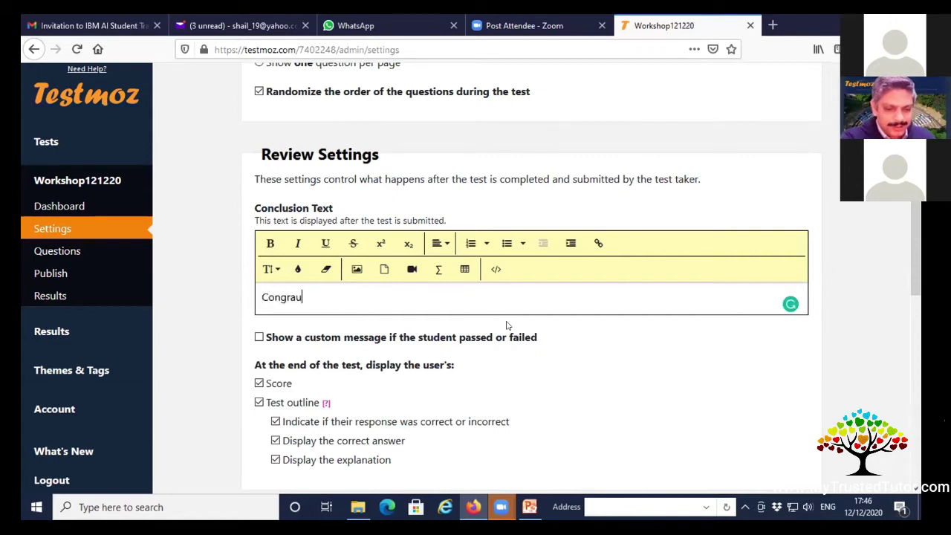
{"action": "key", "text": "BackSpace"}
{"action": "type", "text": "tulations"}
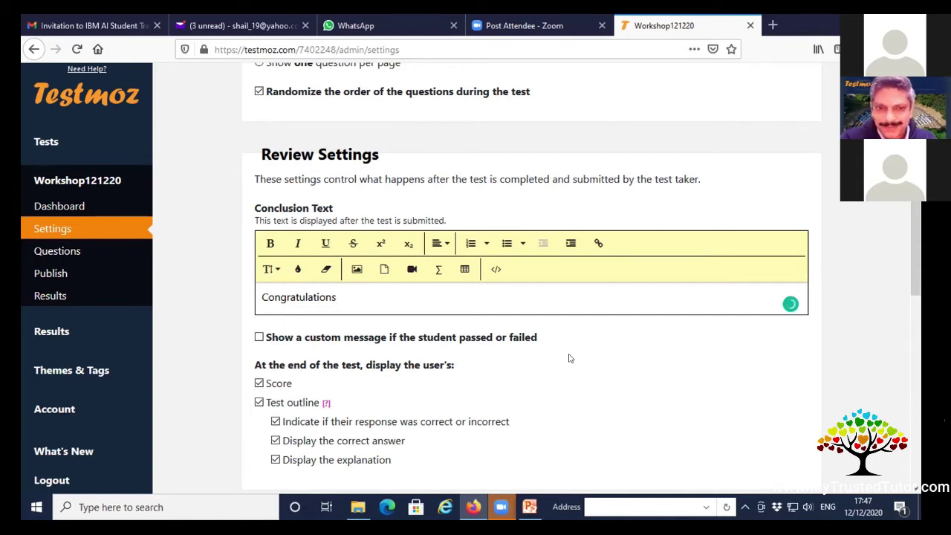
{"action": "scroll", "coordinate": [569, 358], "scroll_direction": "down", "scroll_amount": 3}
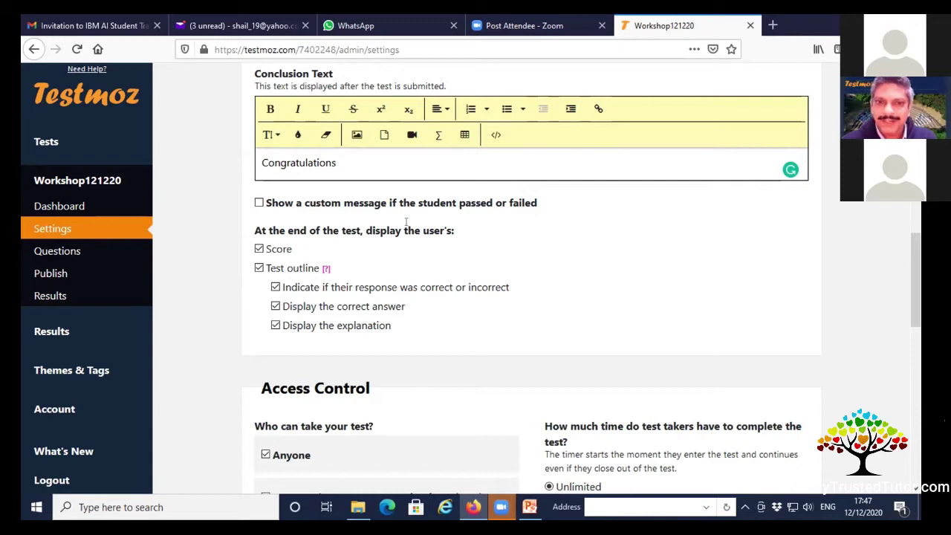
Enable separate pass/fail messages with a 40% passing score.
{"action": "left_click", "coordinate": [259, 203]}
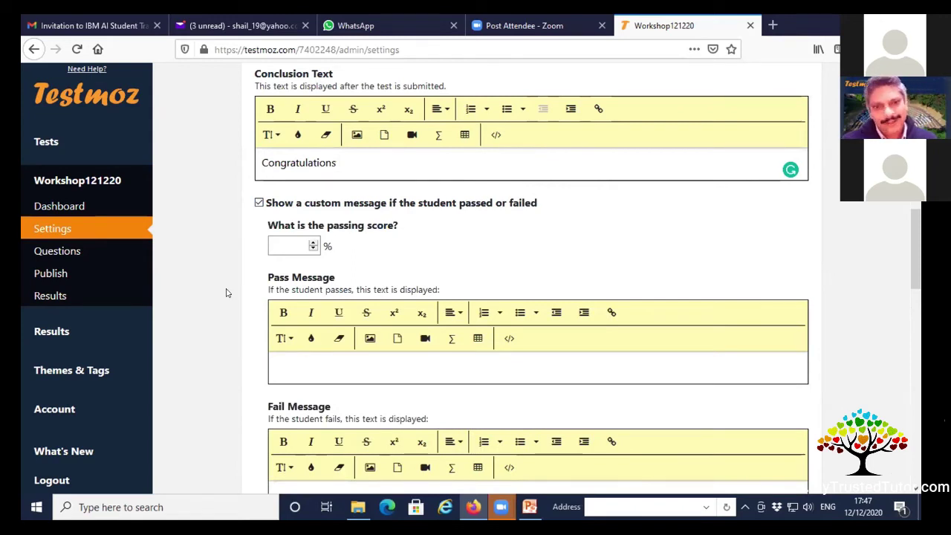
{"action": "left_click", "coordinate": [289, 245]}
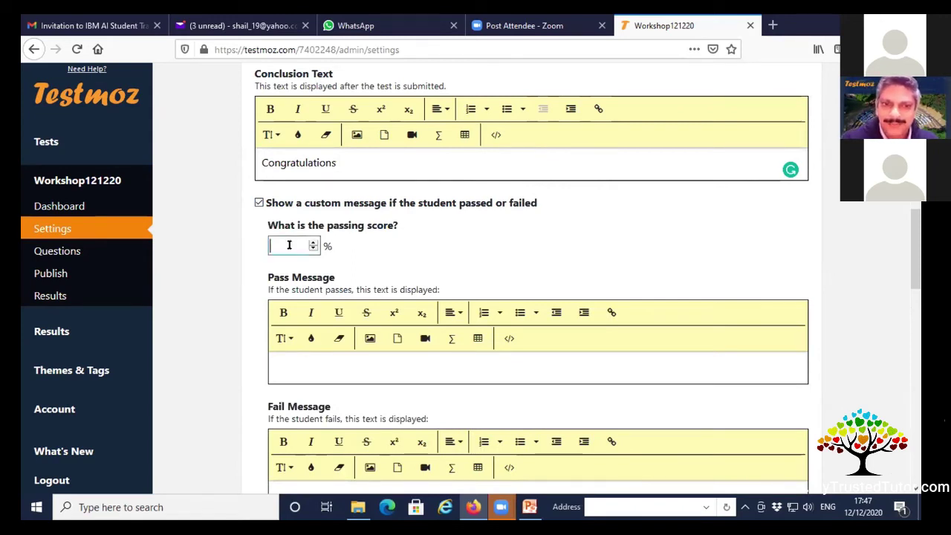
{"action": "type", "text": "40"}
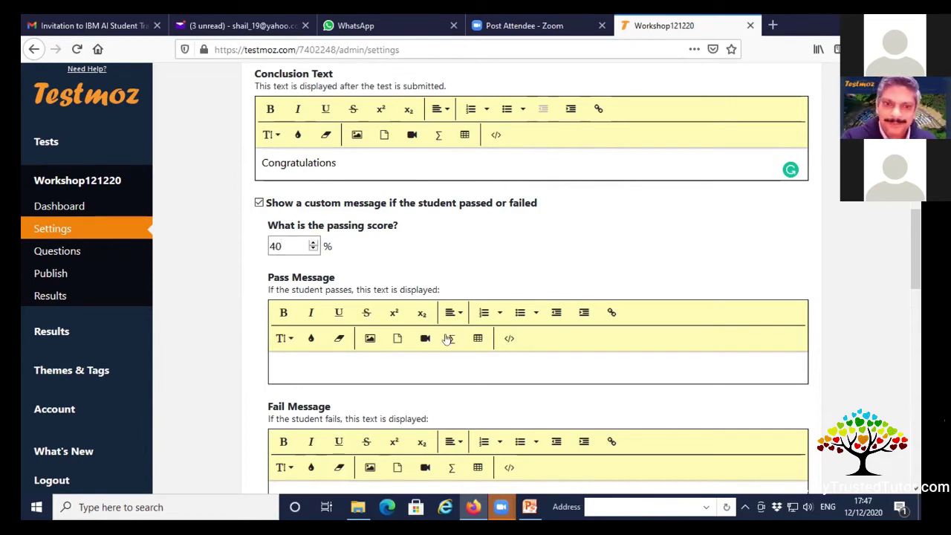
Write the pass message 'You have successfully completed this test'.
{"action": "left_click", "coordinate": [386, 360]}
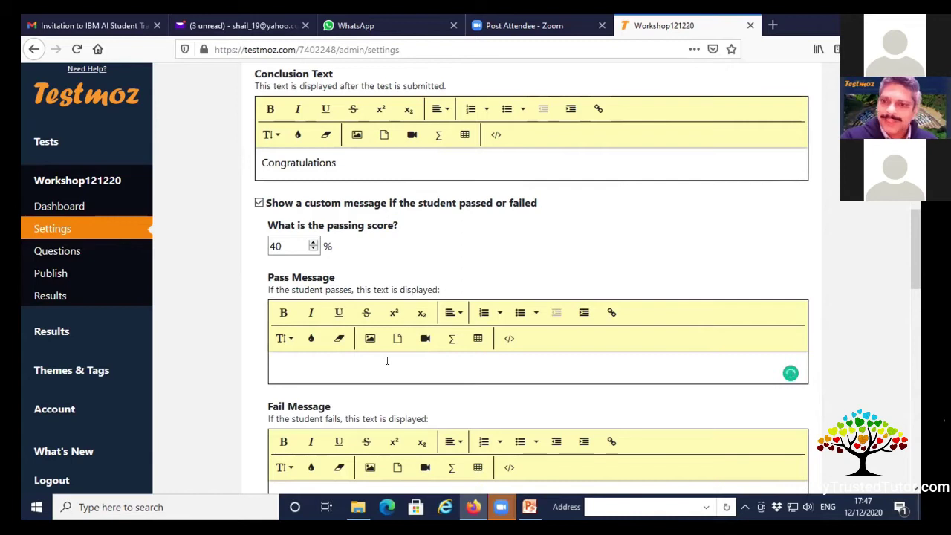
{"action": "scroll", "coordinate": [386, 360], "scroll_direction": "down", "scroll_amount": 2}
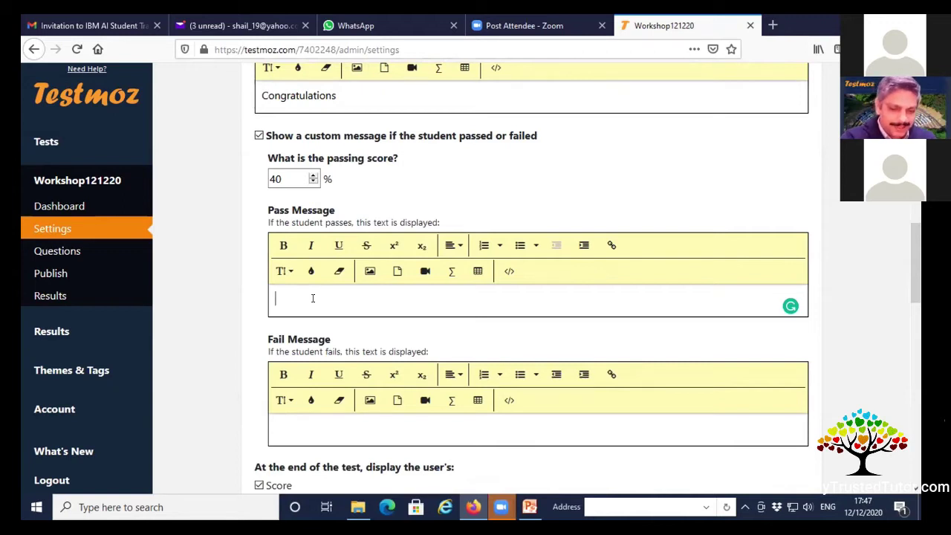
{"action": "type", "text": "You "}
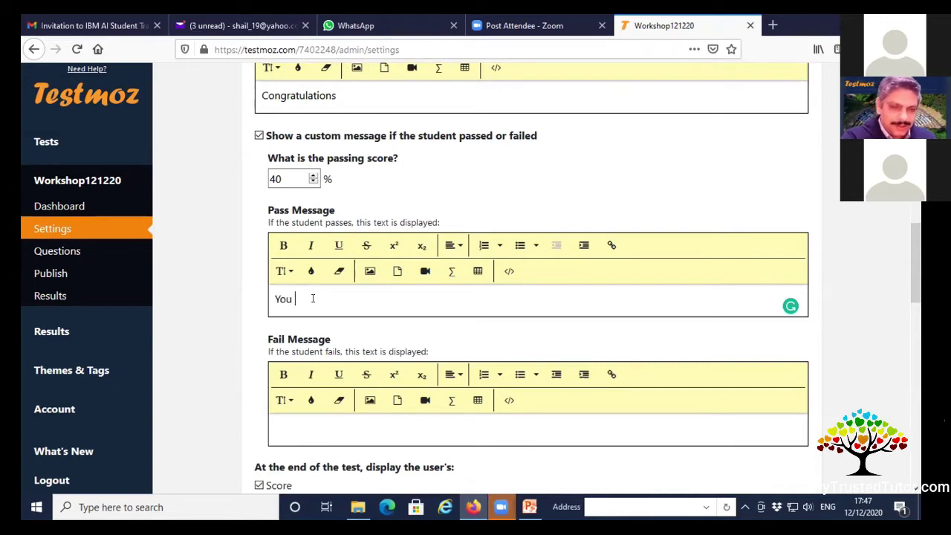
{"action": "type", "text": "have succesful"}
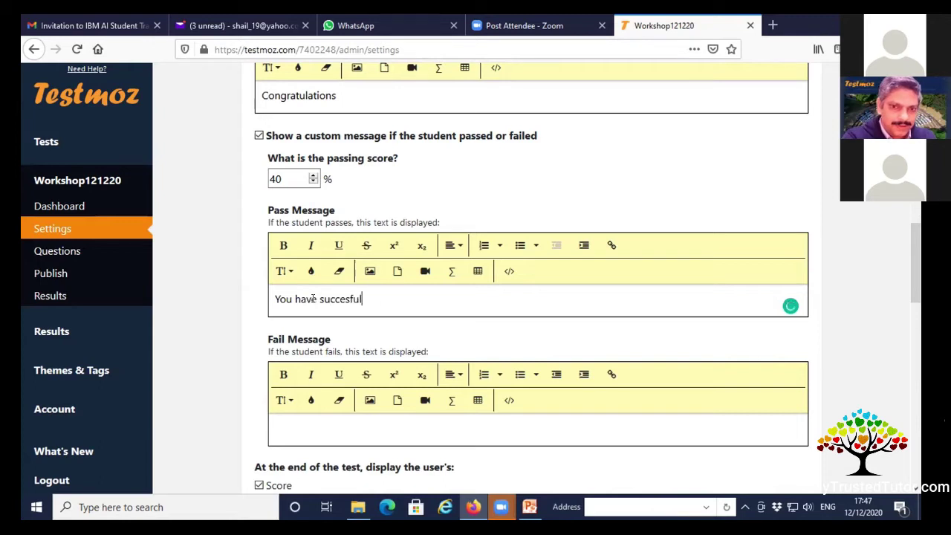
{"action": "type", "text": "ly completed"}
{"action": "key", "text": "BackSpace"}
{"action": "type", "text": "this test"}
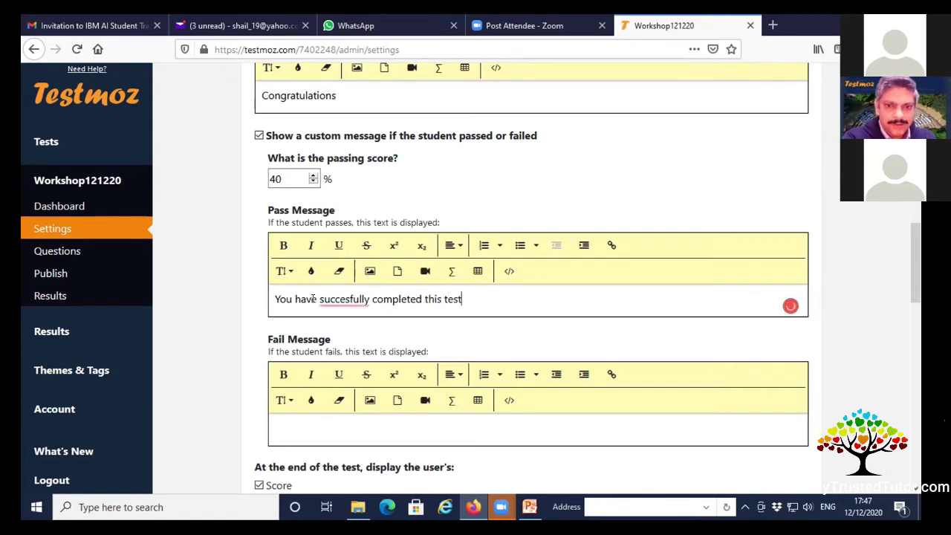
{"action": "mouse_move", "coordinate": [347, 301]}
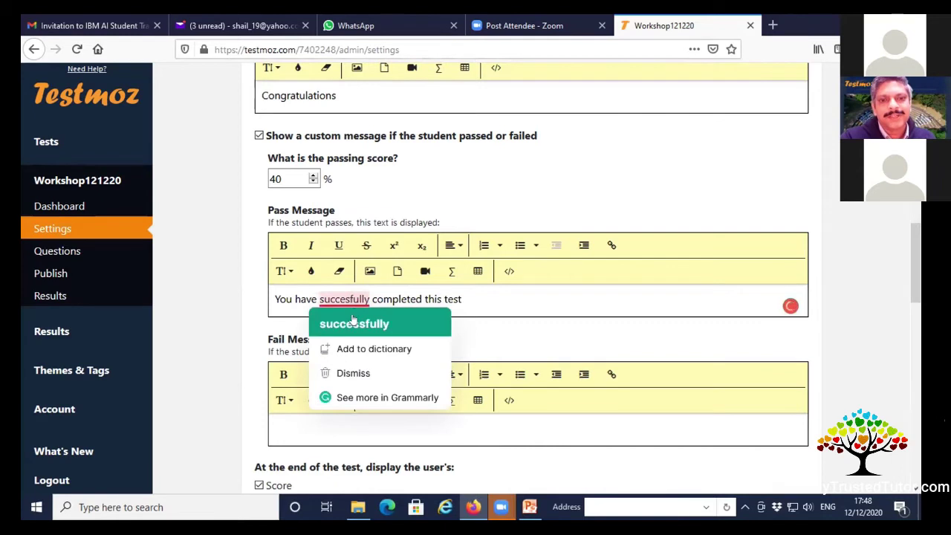
{"action": "left_click", "coordinate": [352, 323]}
Enter 'Try again' as the fail message.
{"action": "left_click", "coordinate": [352, 430]}
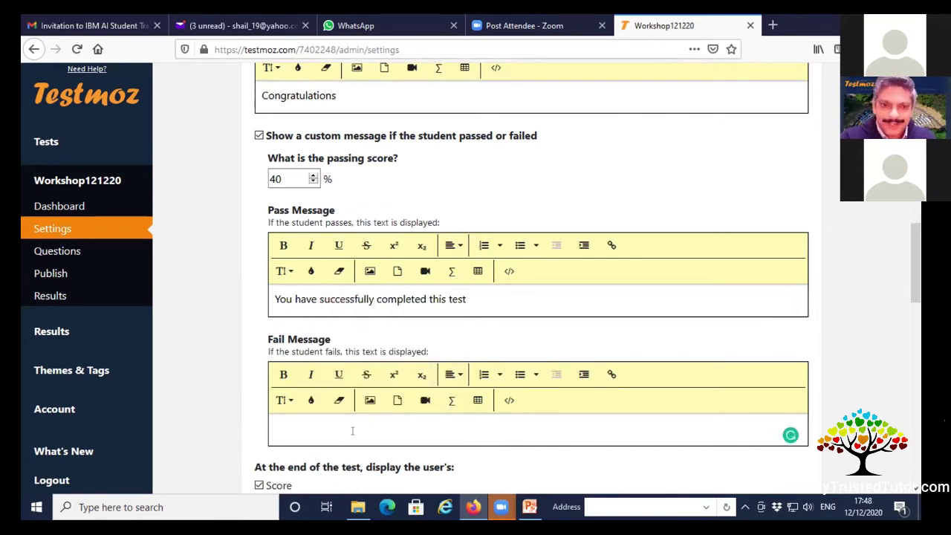
{"action": "scroll", "coordinate": [371, 425], "scroll_direction": "down", "scroll_amount": 2}
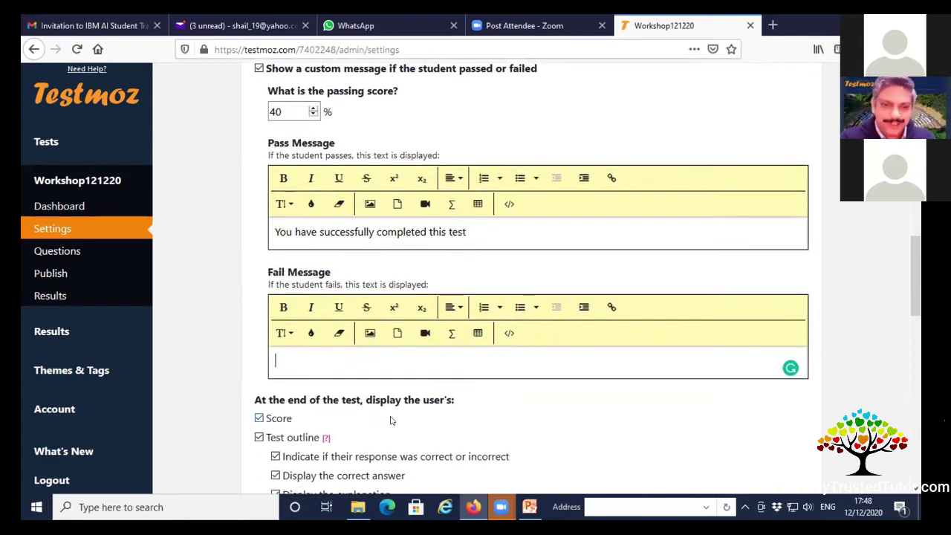
{"action": "type", "text": "Try again"}
{"action": "scroll", "coordinate": [479, 392], "scroll_direction": "down", "scroll_amount": 1}
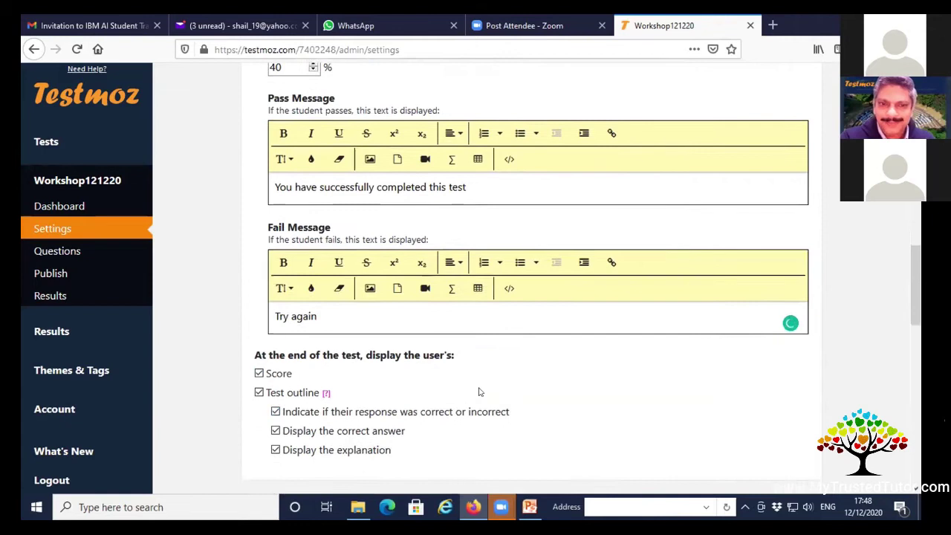
{"action": "scroll", "coordinate": [479, 392], "scroll_direction": "up", "scroll_amount": 3}
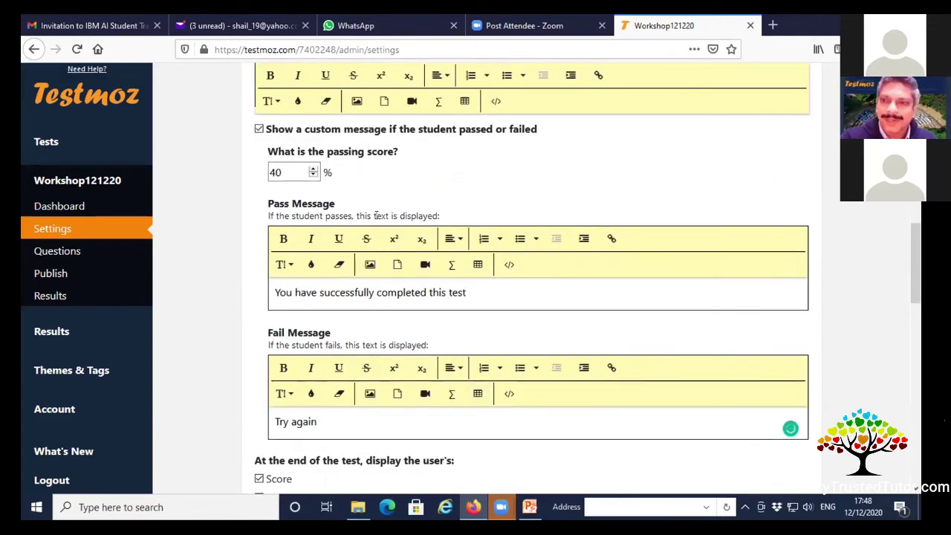
Turn off the custom pass/fail messages, keeping the Score shown at test end.
{"action": "left_click", "coordinate": [258, 130]}
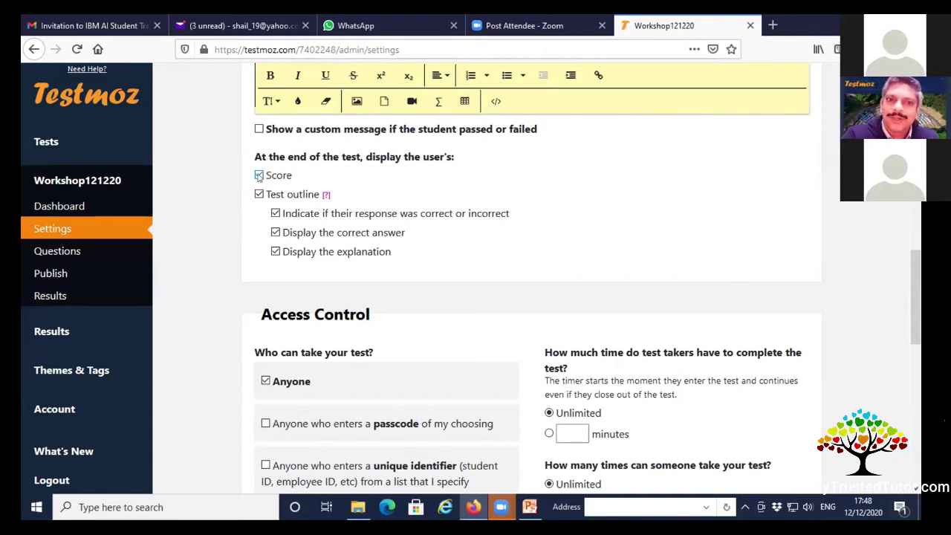
{"action": "left_click", "coordinate": [259, 176]}
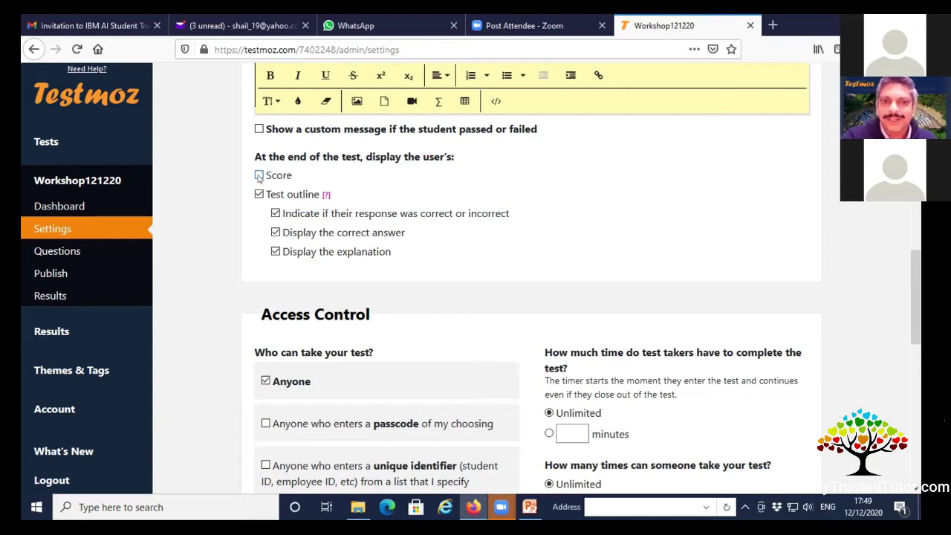
{"action": "left_click", "coordinate": [260, 176]}
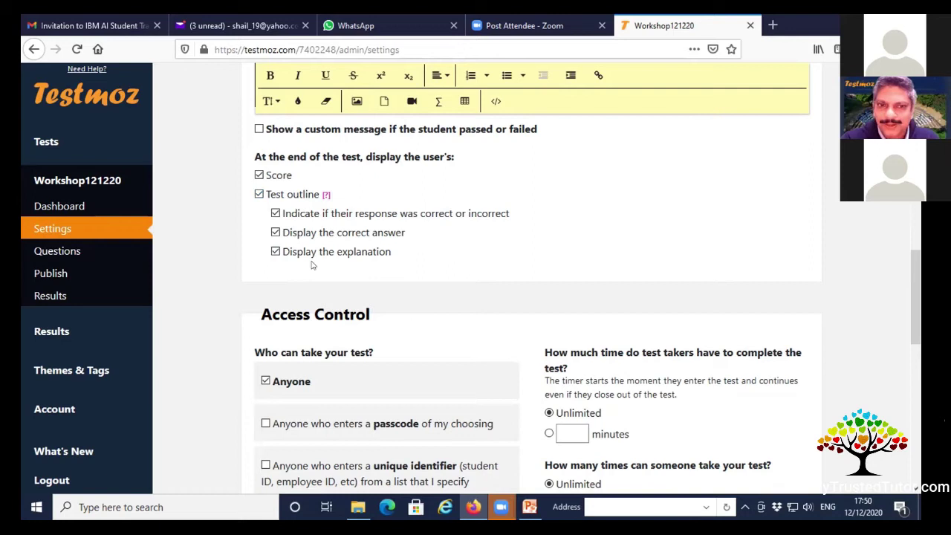
Require a passcode to take the test and enter the chosen passcode.
{"action": "scroll", "coordinate": [312, 266], "scroll_direction": "down", "scroll_amount": 5}
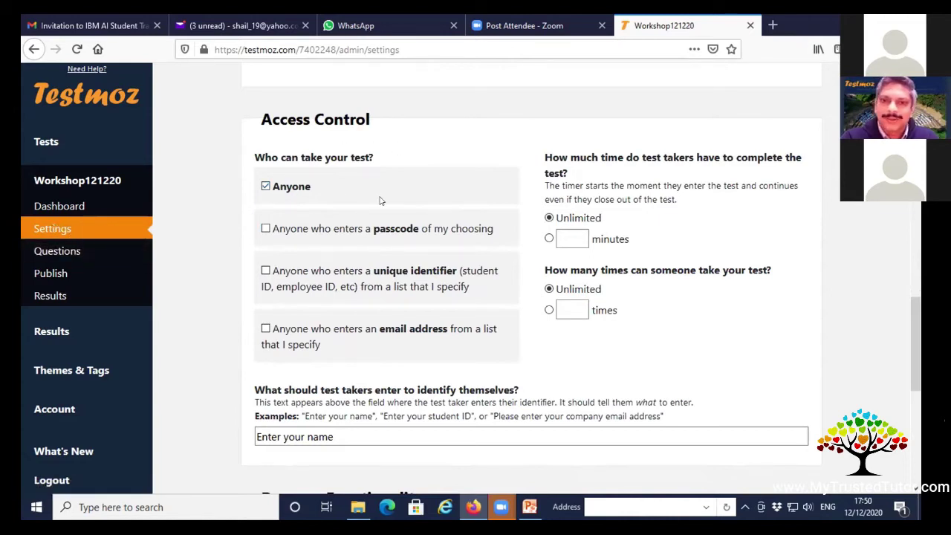
{"action": "scroll", "coordinate": [378, 199], "scroll_direction": "down", "scroll_amount": 1}
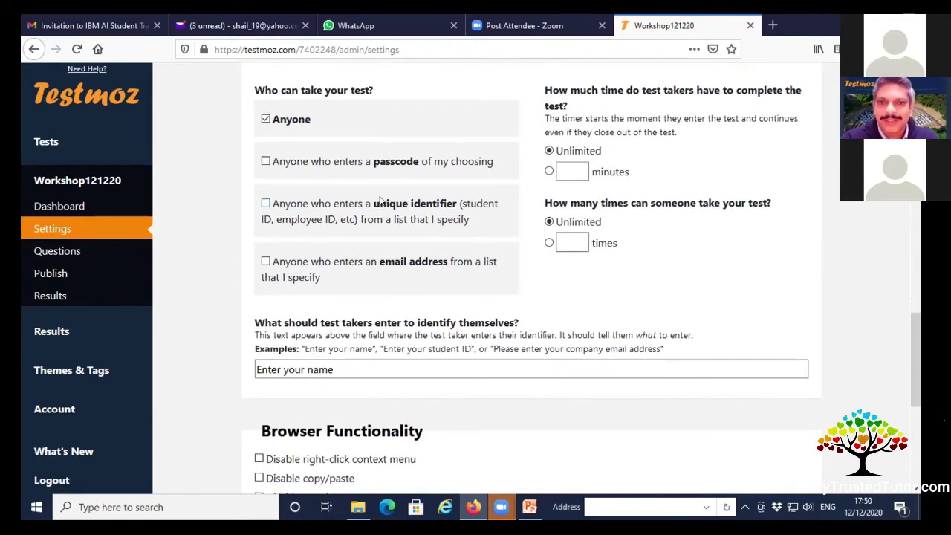
{"action": "scroll", "coordinate": [378, 199], "scroll_direction": "up", "scroll_amount": 1}
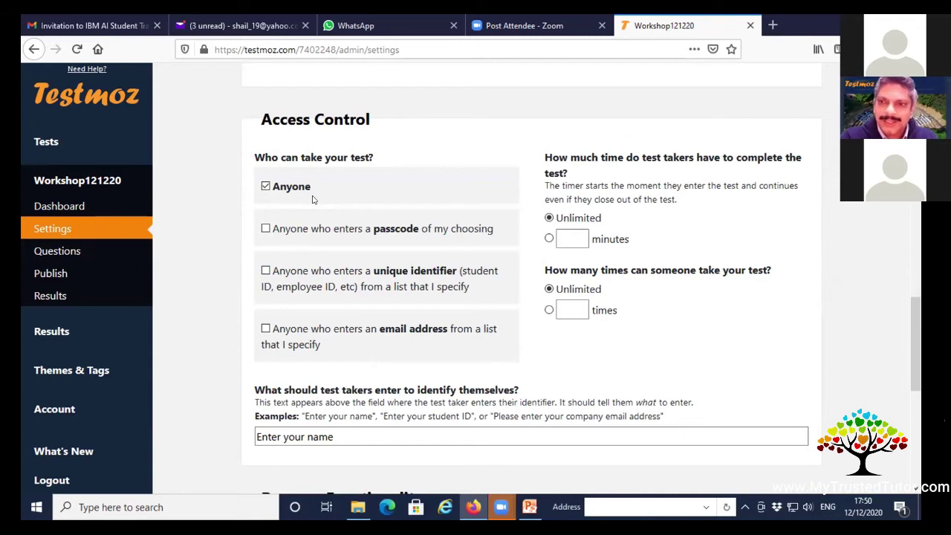
{"action": "left_click", "coordinate": [265, 229]}
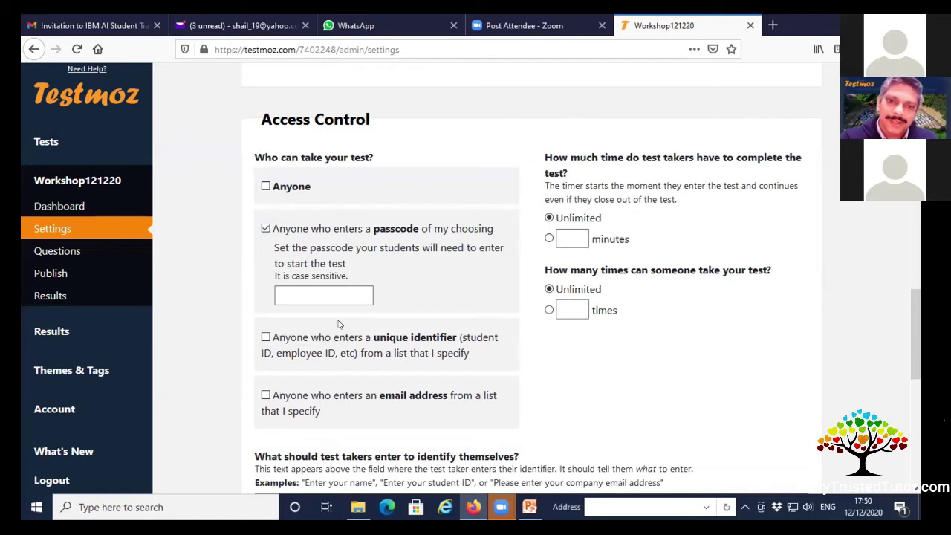
{"action": "left_click", "coordinate": [305, 294]}
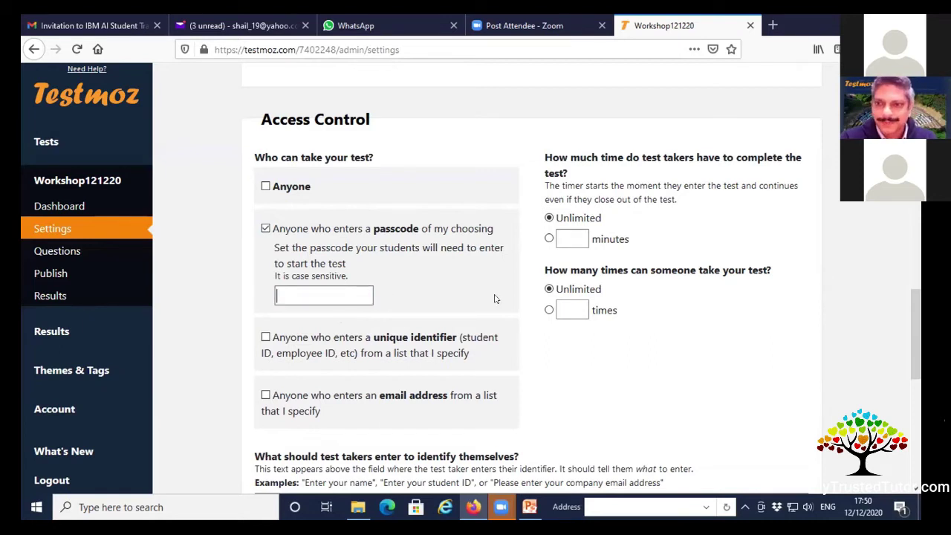
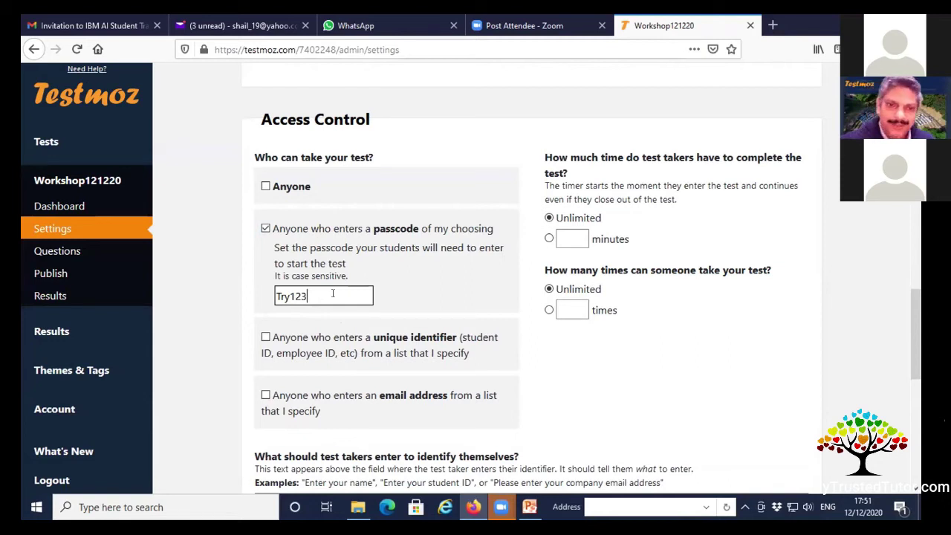
Restrict access to listed unique identifiers, entering three sample IDs and then deleting them.
{"action": "left_click", "coordinate": [265, 337]}
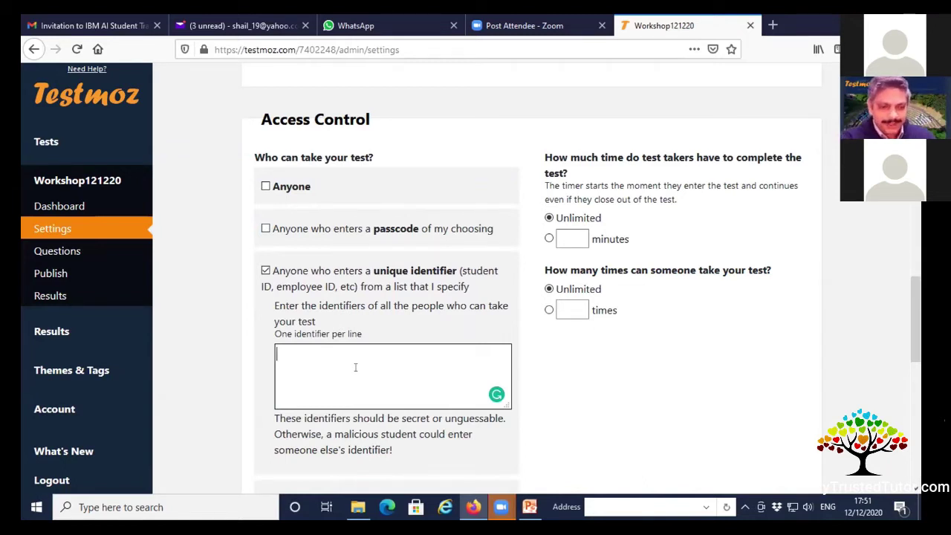
{"action": "type", "text": "A87"}
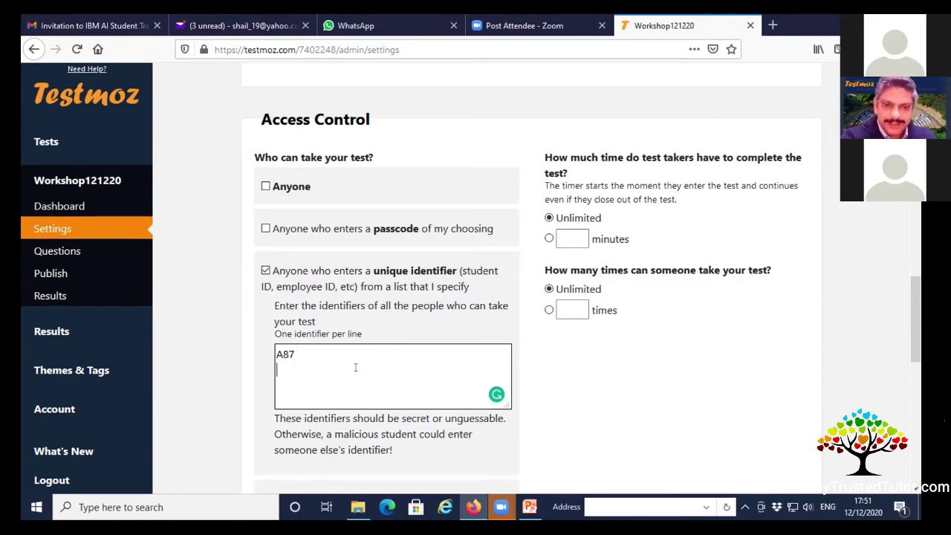
{"action": "key", "text": "Return"}
{"action": "type", "text": "B9334"}
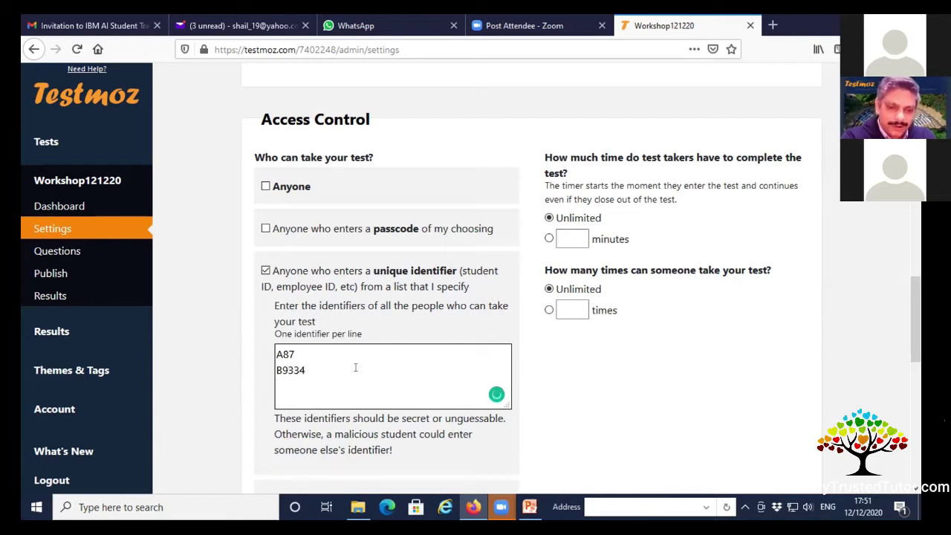
{"action": "key", "text": "Return"}
{"action": "type", "text": "C83"}
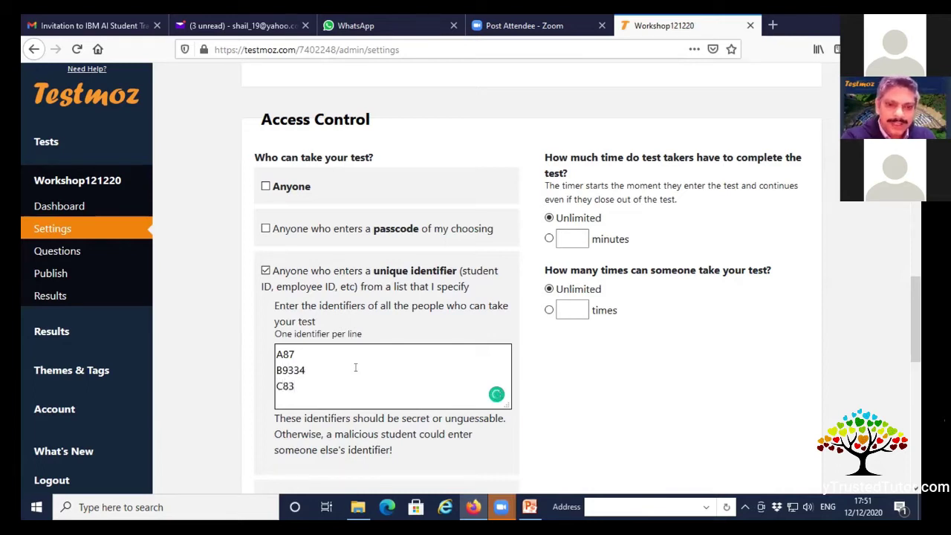
{"action": "left_click", "coordinate": [603, 419]}
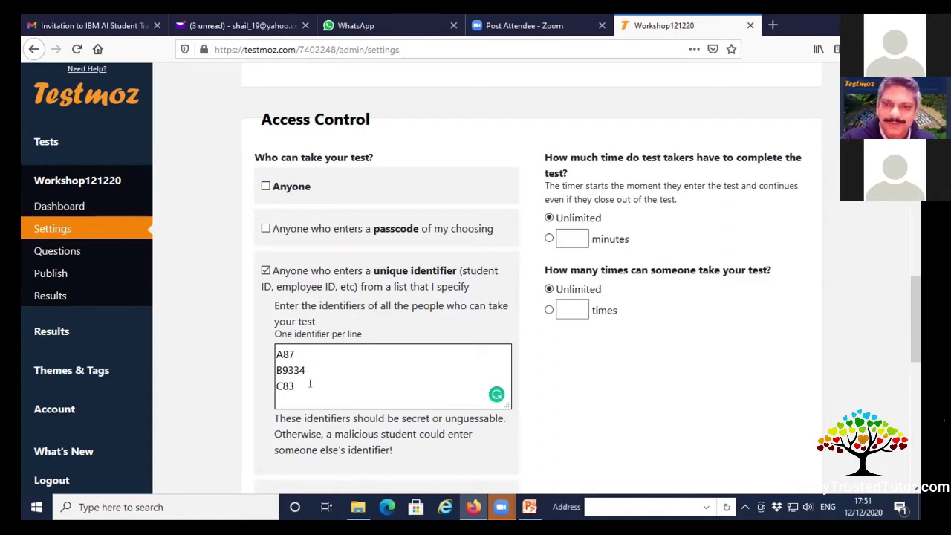
{"action": "left_click_drag", "start_coordinate": [310, 385], "coordinate": [276, 352]}
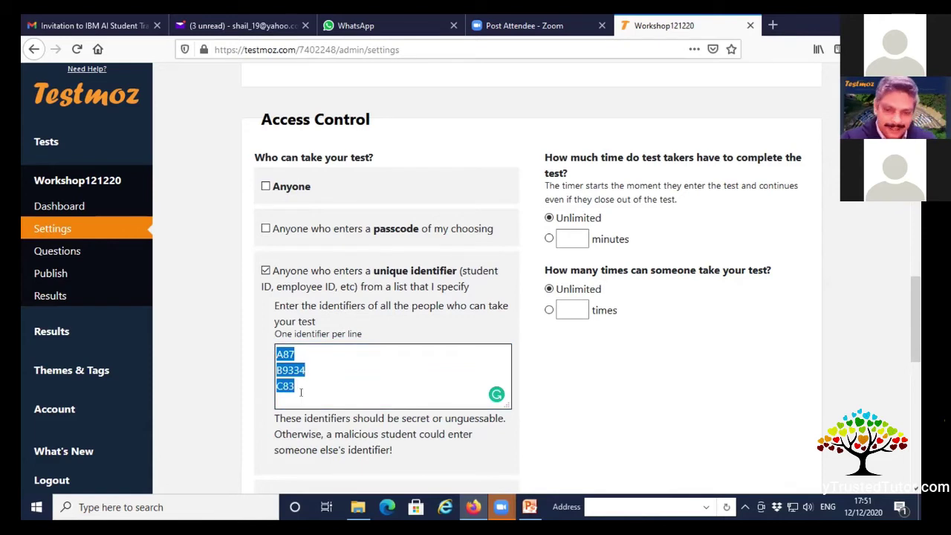
{"action": "key", "text": "BackSpace"}
Switch to an email-address allow list, drop the identifier restriction, and clear the sample address.
{"action": "scroll", "coordinate": [336, 395], "scroll_direction": "down", "scroll_amount": 3}
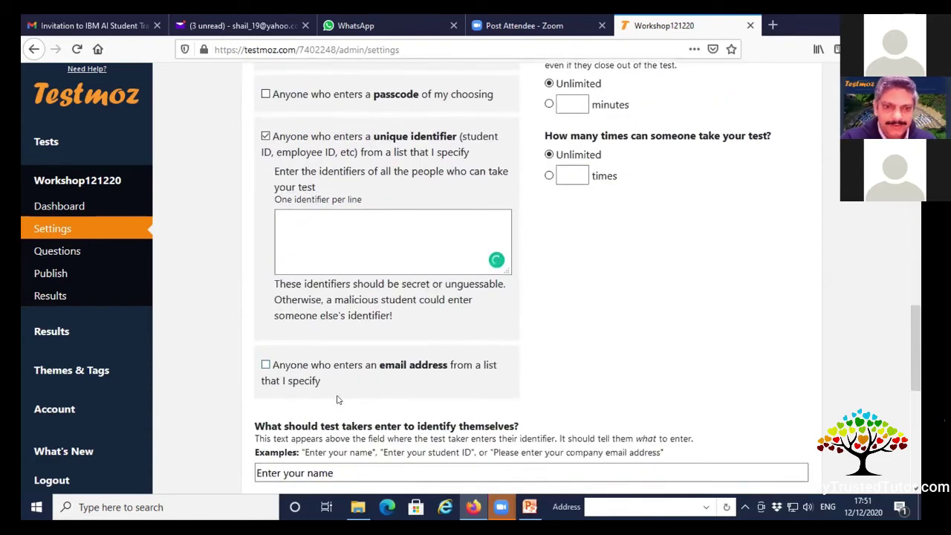
{"action": "left_click", "coordinate": [266, 297]}
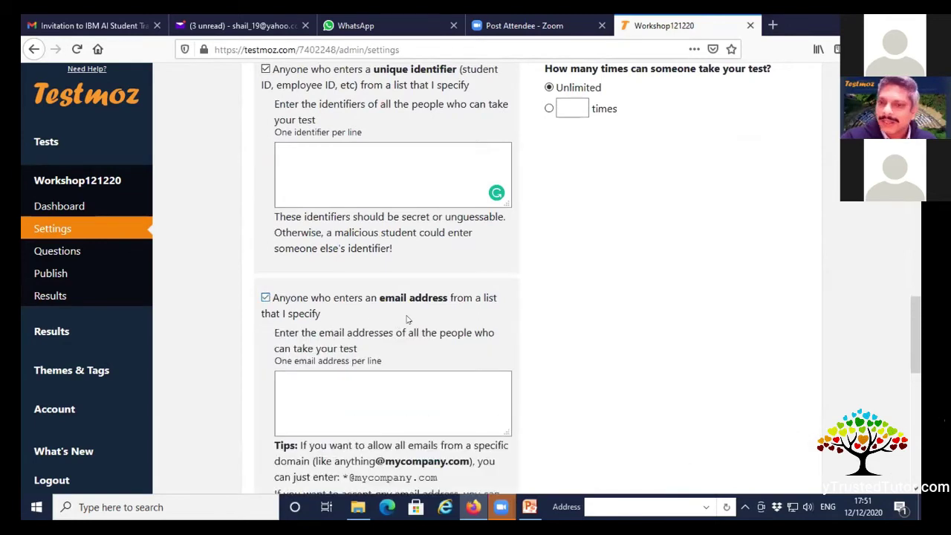
{"action": "scroll", "coordinate": [297, 246], "scroll_direction": "up", "scroll_amount": 3}
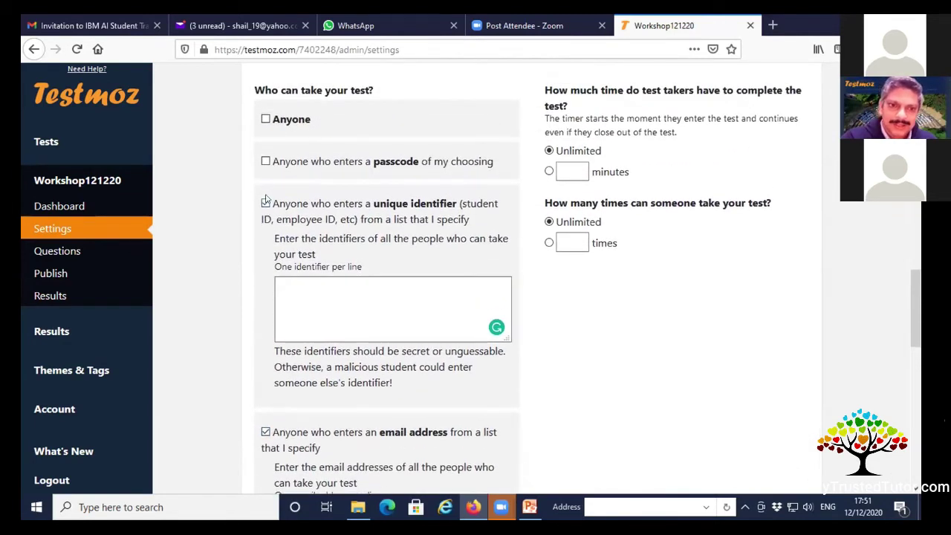
{"action": "left_click", "coordinate": [265, 202]}
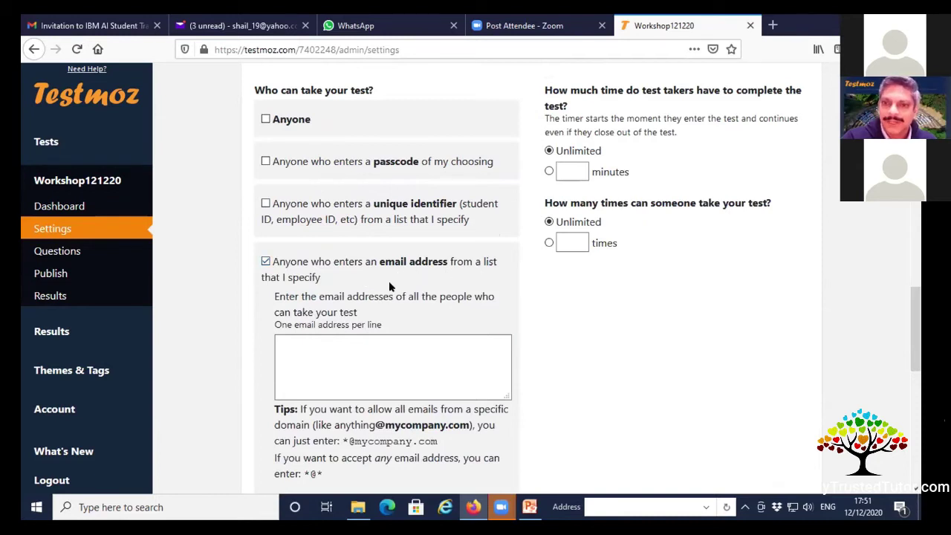
{"action": "scroll", "coordinate": [349, 330], "scroll_direction": "down", "scroll_amount": 3}
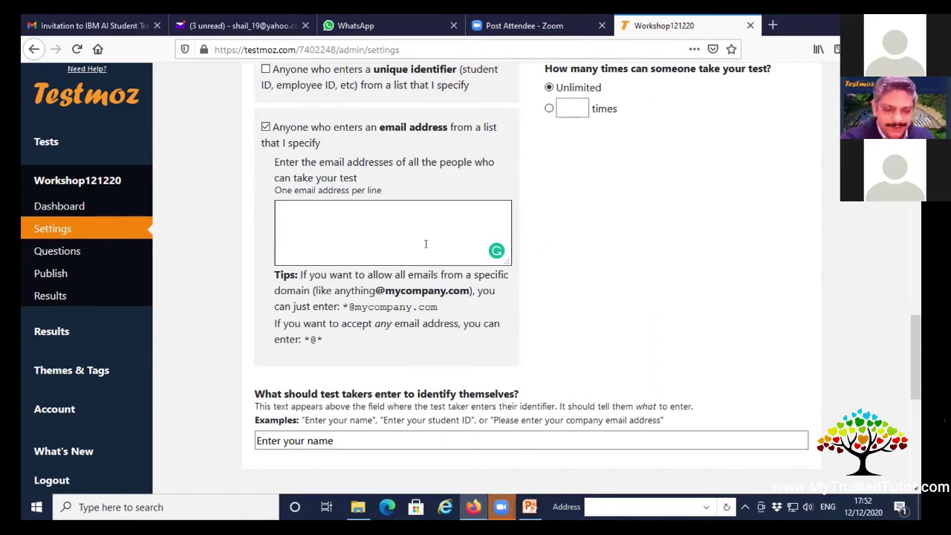
{"action": "type", "text": "student"}
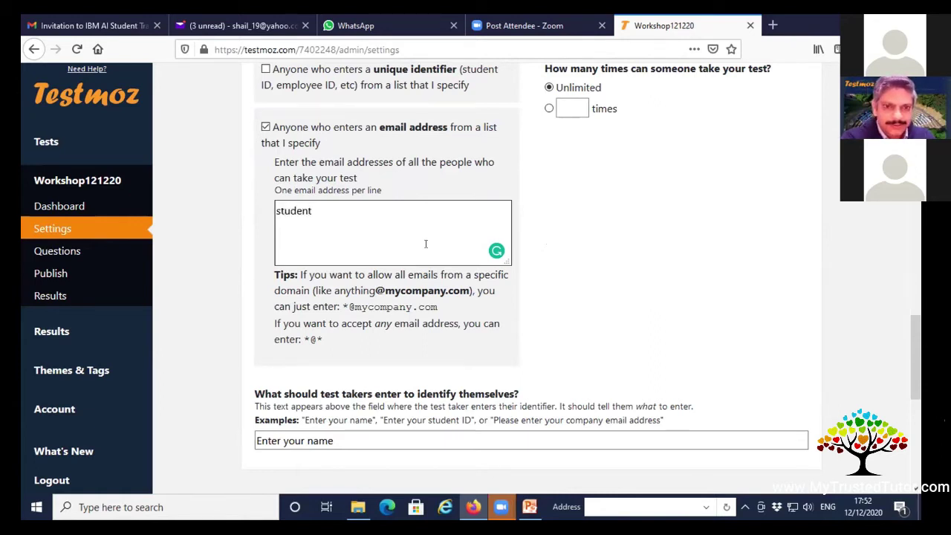
{"action": "type", "text": "1@"}
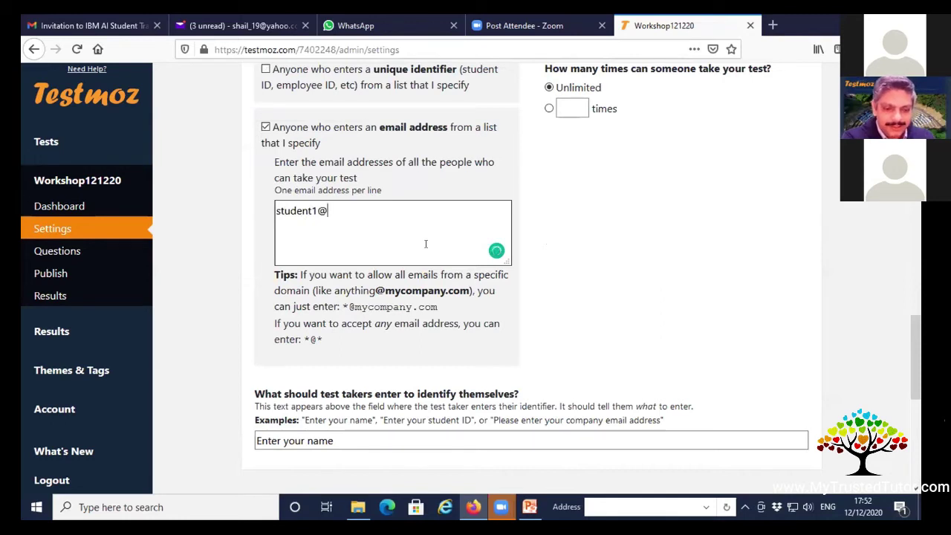
{"action": "type", "text": "abc"}
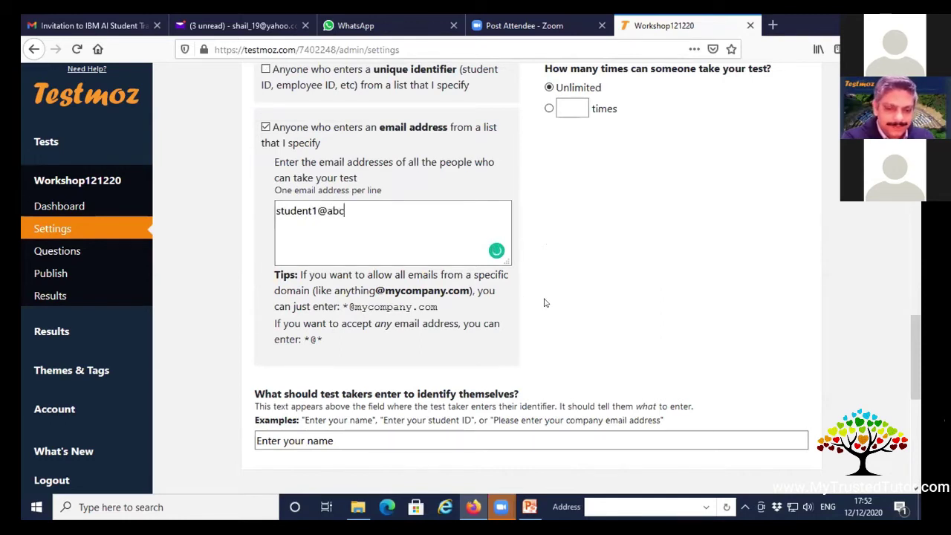
{"action": "type", "text": ".com"}
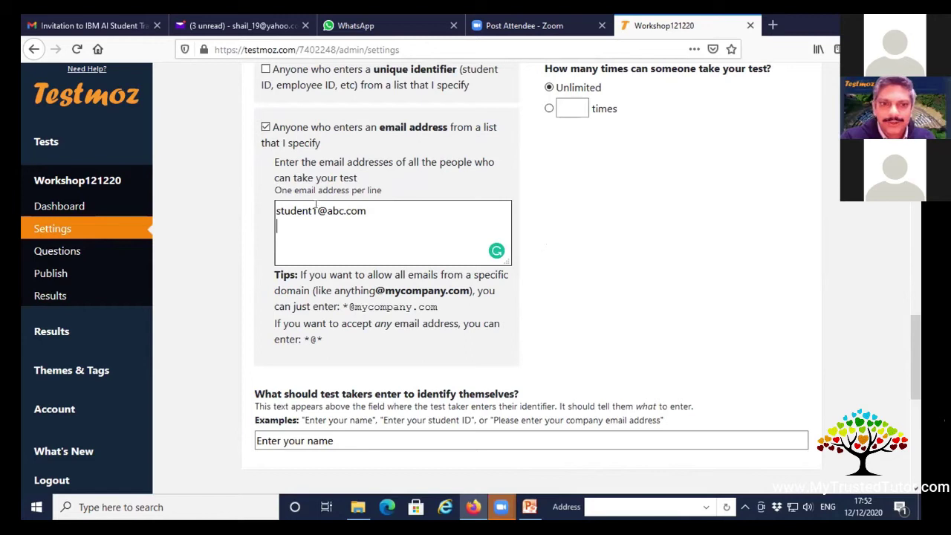
{"action": "left_click_drag", "start_coordinate": [317, 210], "coordinate": [263, 214]}
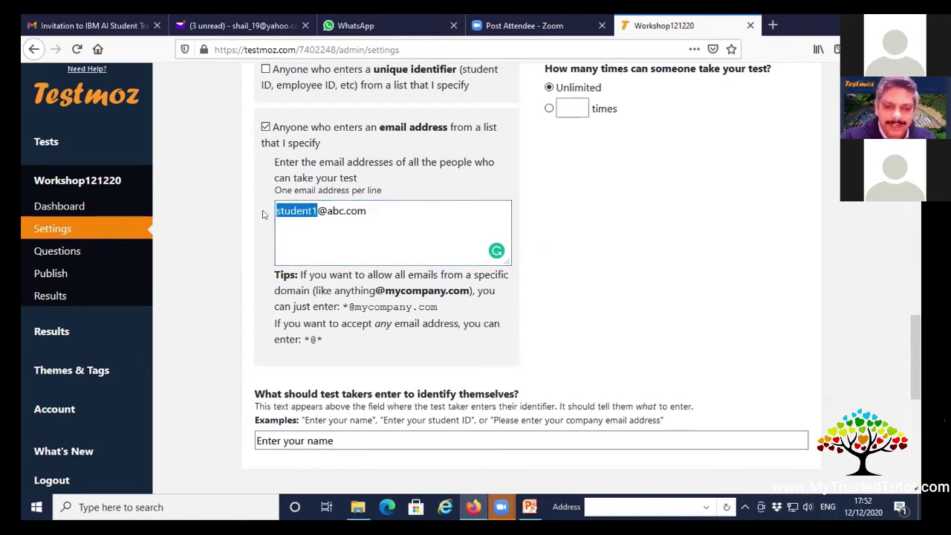
{"action": "key", "text": "BackSpace"}
{"action": "type", "text": "*"}
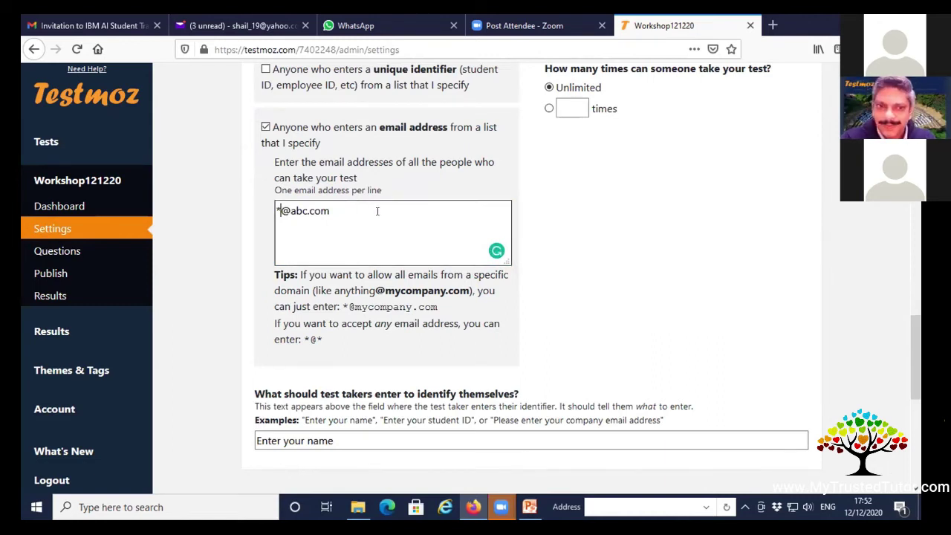
{"action": "left_click_drag", "start_coordinate": [329, 212], "coordinate": [262, 200]}
{"action": "key", "text": "BackSpace"}
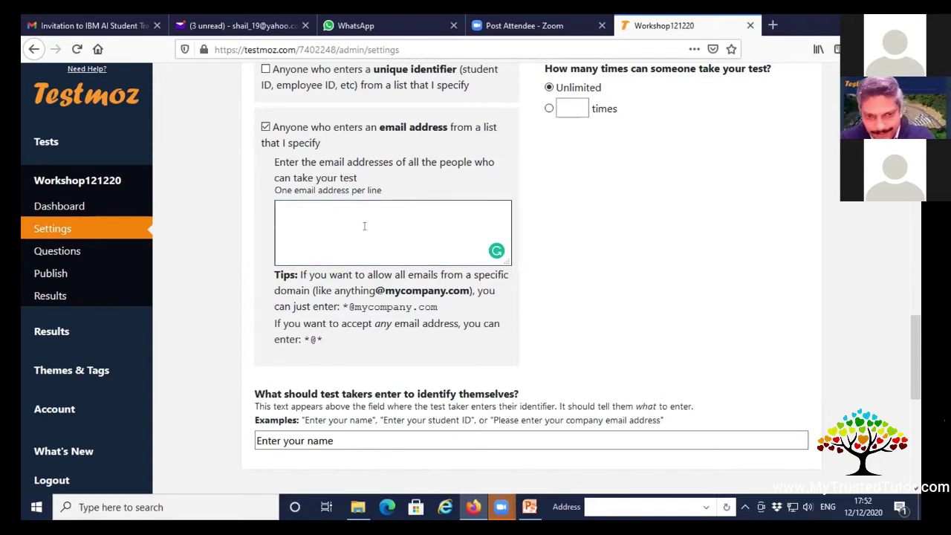
Drop the email restriction and let anyone take the test, identified by 'Enter your name'.
{"action": "left_click", "coordinate": [264, 127]}
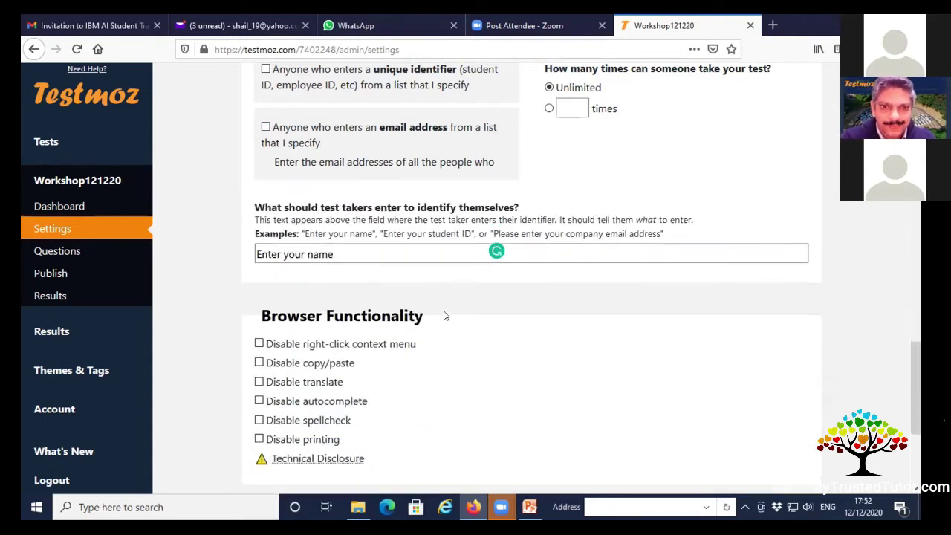
{"action": "scroll", "coordinate": [443, 313], "scroll_direction": "up", "scroll_amount": 3}
{"action": "left_click", "coordinate": [266, 186]}
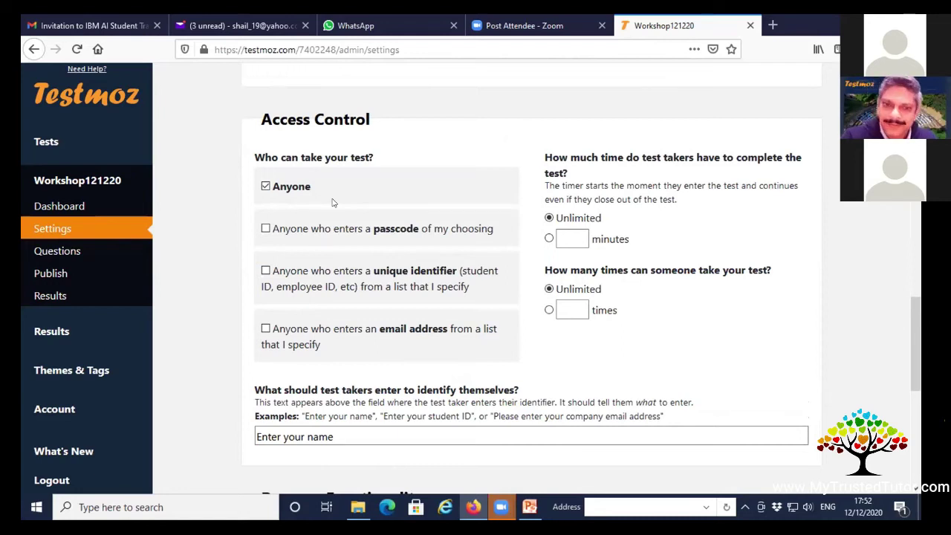
{"action": "scroll", "coordinate": [333, 202], "scroll_direction": "down", "scroll_amount": 3}
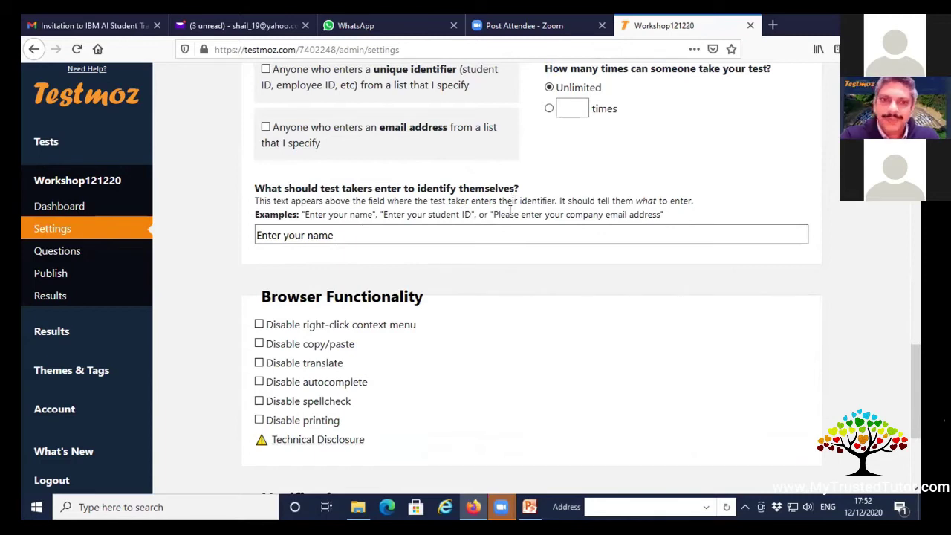
{"action": "left_click", "coordinate": [482, 228]}
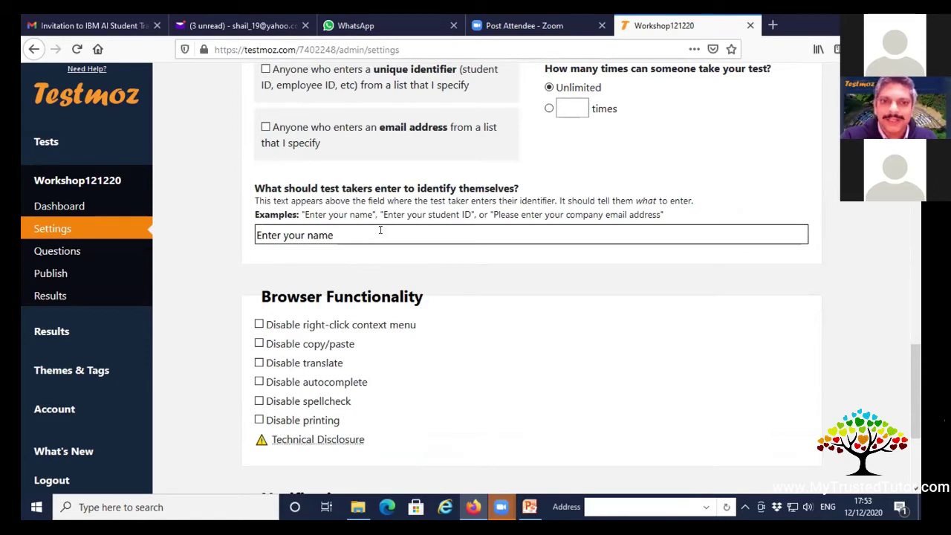
{"action": "scroll", "coordinate": [506, 253], "scroll_direction": "up", "scroll_amount": 3}
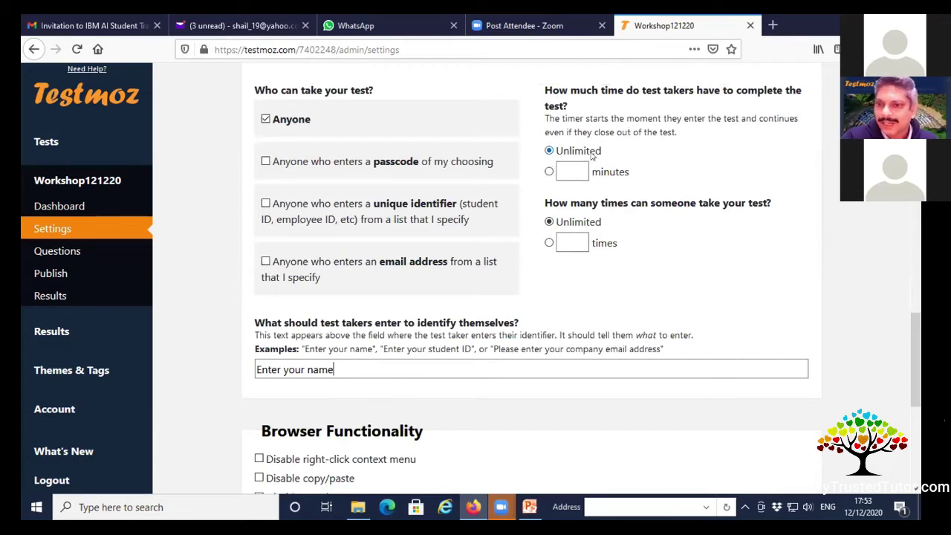
Set a 10-minute time limit and allow each test taker only 1 attempt.
{"action": "left_click", "coordinate": [550, 171]}
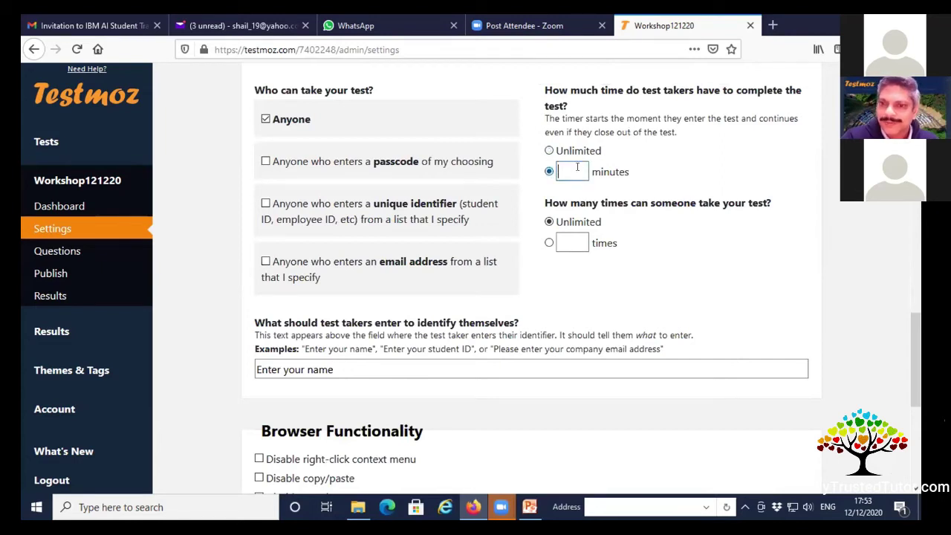
{"action": "type", "text": "10"}
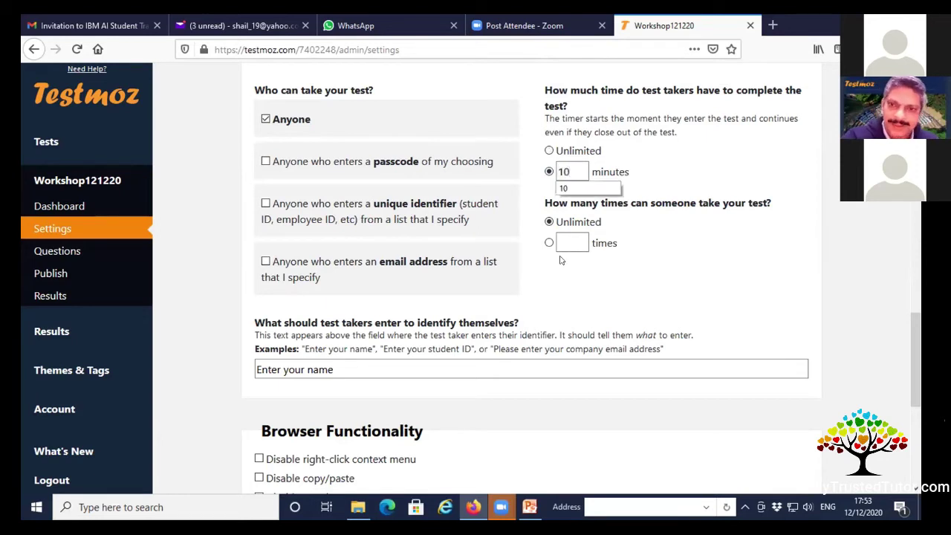
{"action": "left_click", "coordinate": [687, 177]}
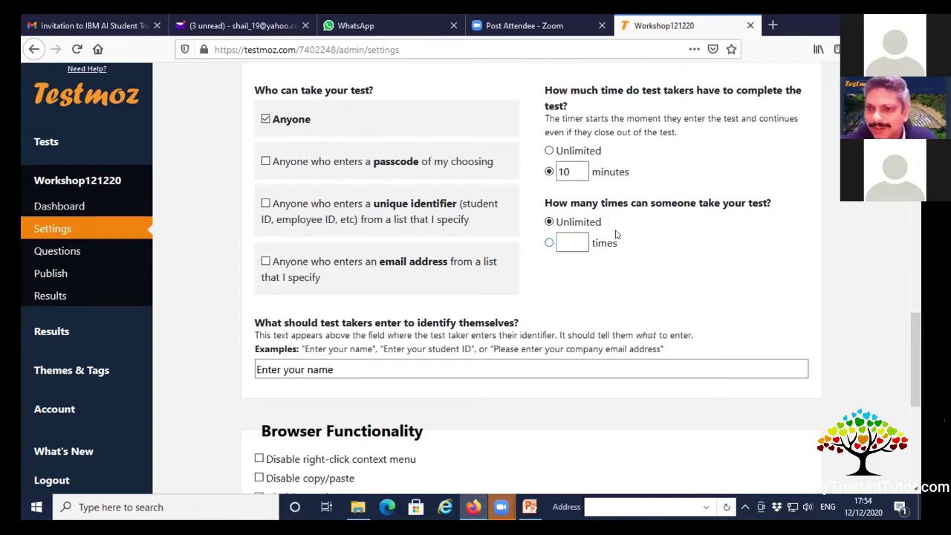
{"action": "left_click", "coordinate": [549, 243]}
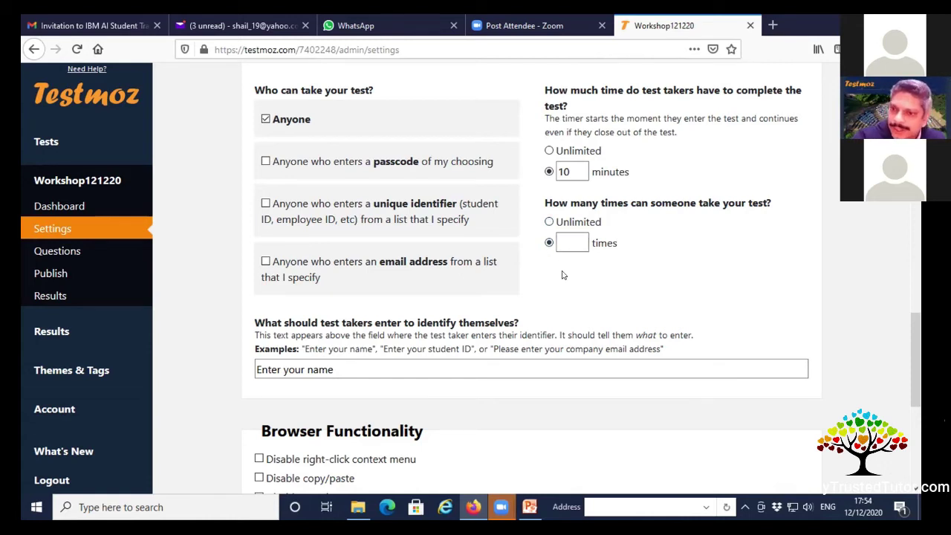
{"action": "left_click", "coordinate": [563, 242]}
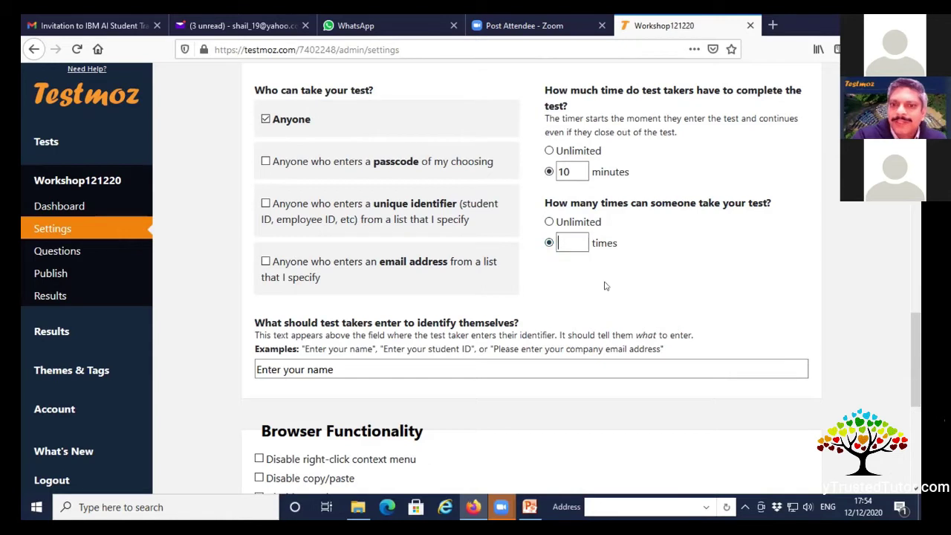
{"action": "type", "text": "1"}
{"action": "left_click", "coordinate": [607, 287]}
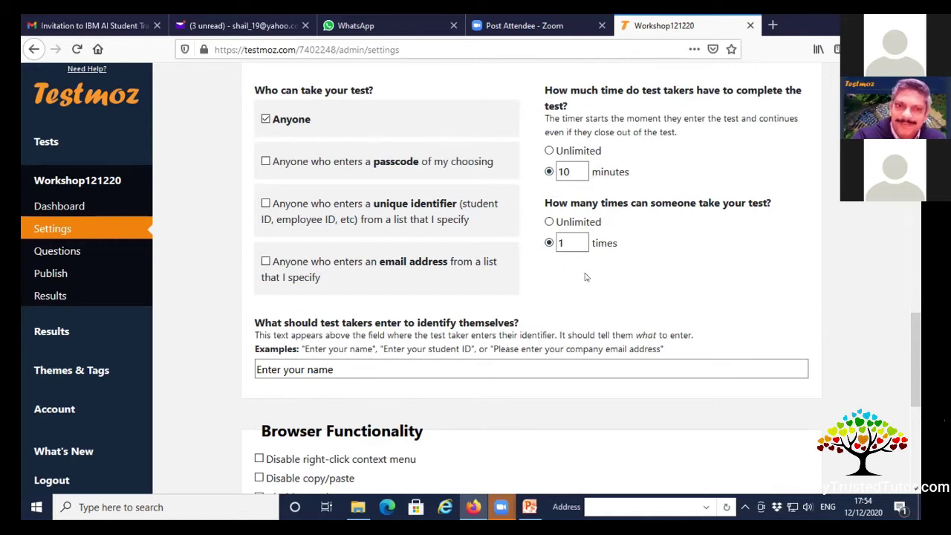
Disable right-click, copy/paste, translate, autocomplete, spellcheck and printing for test takers.
{"action": "scroll", "coordinate": [315, 139], "scroll_direction": "down", "scroll_amount": 5}
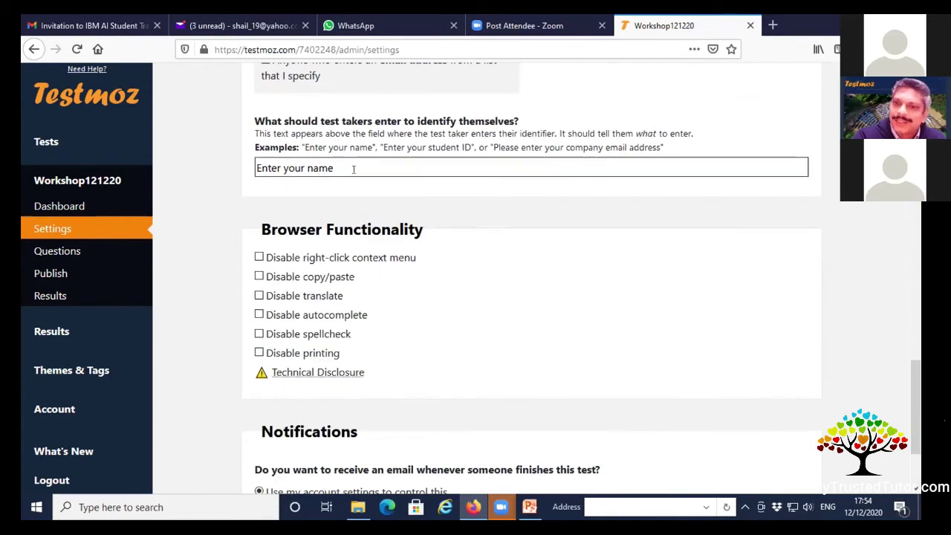
{"action": "scroll", "coordinate": [439, 198], "scroll_direction": "down", "scroll_amount": 2}
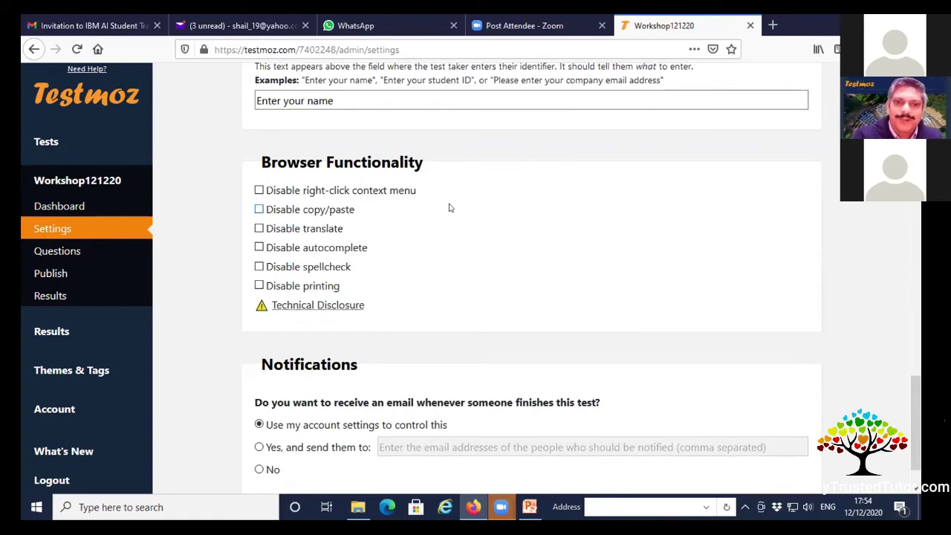
{"action": "left_click", "coordinate": [258, 192]}
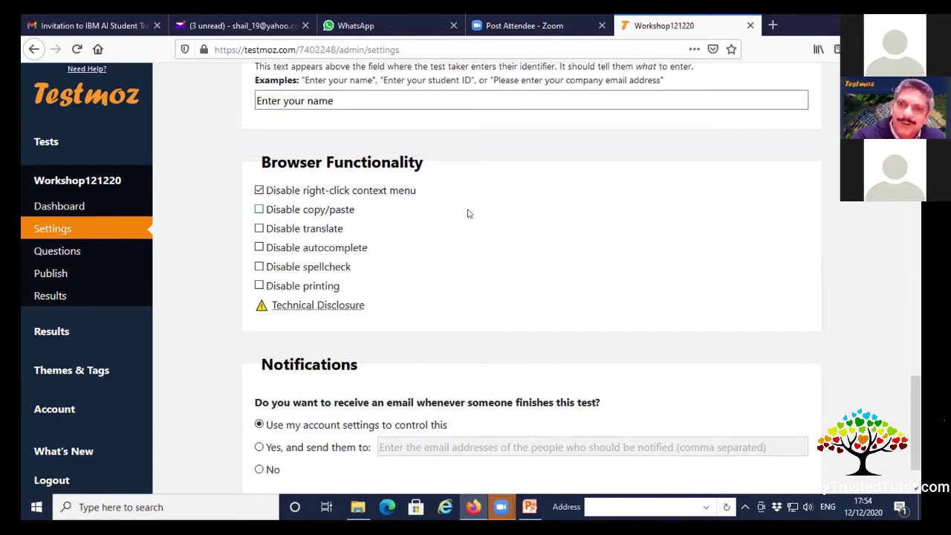
{"action": "left_click", "coordinate": [258, 210]}
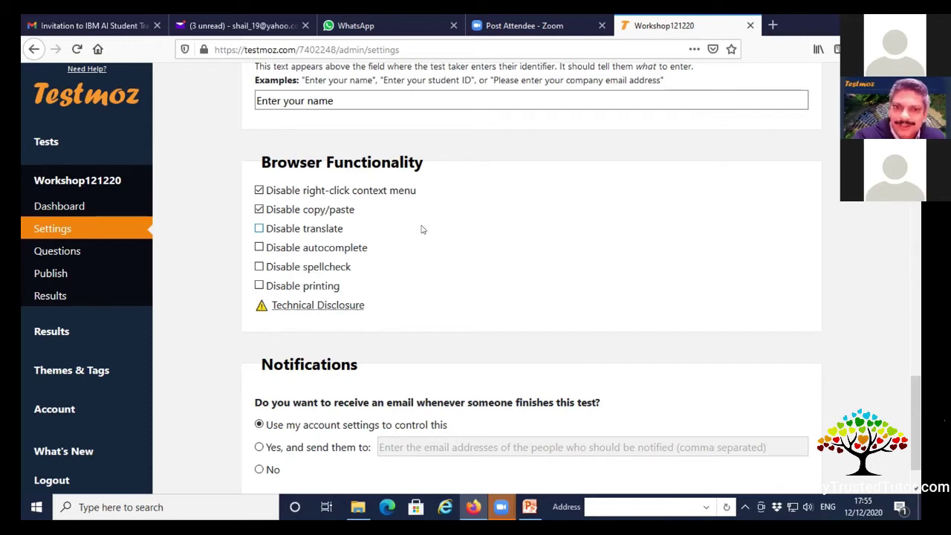
{"action": "left_click", "coordinate": [258, 229]}
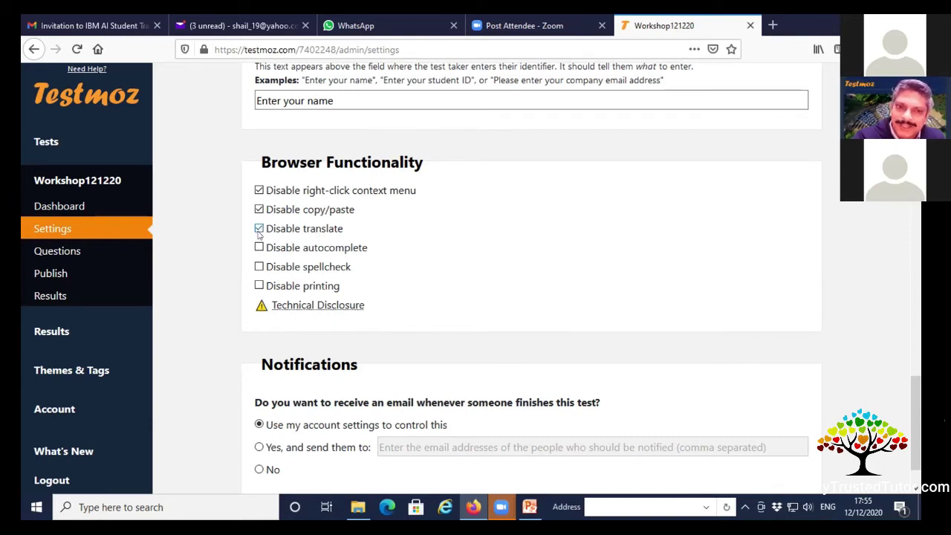
{"action": "left_click", "coordinate": [259, 248]}
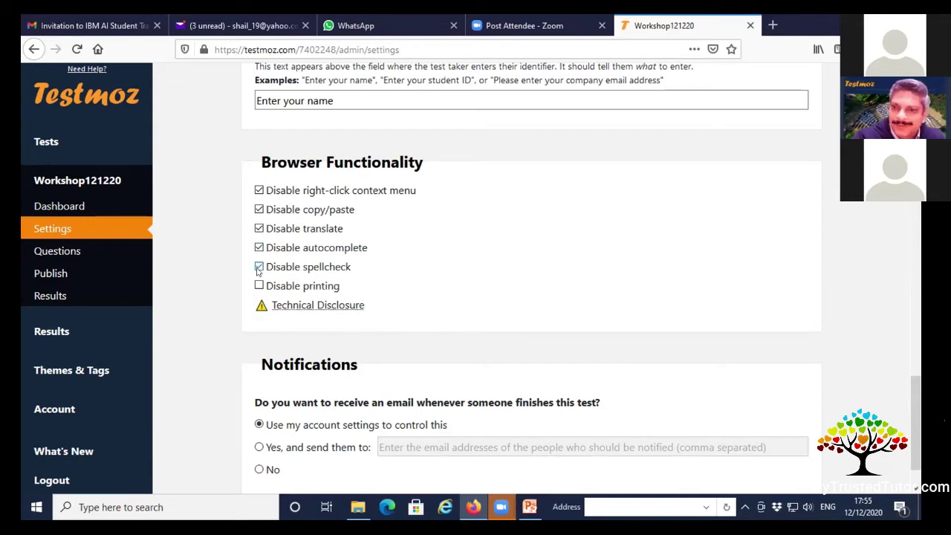
{"action": "left_click", "coordinate": [258, 286]}
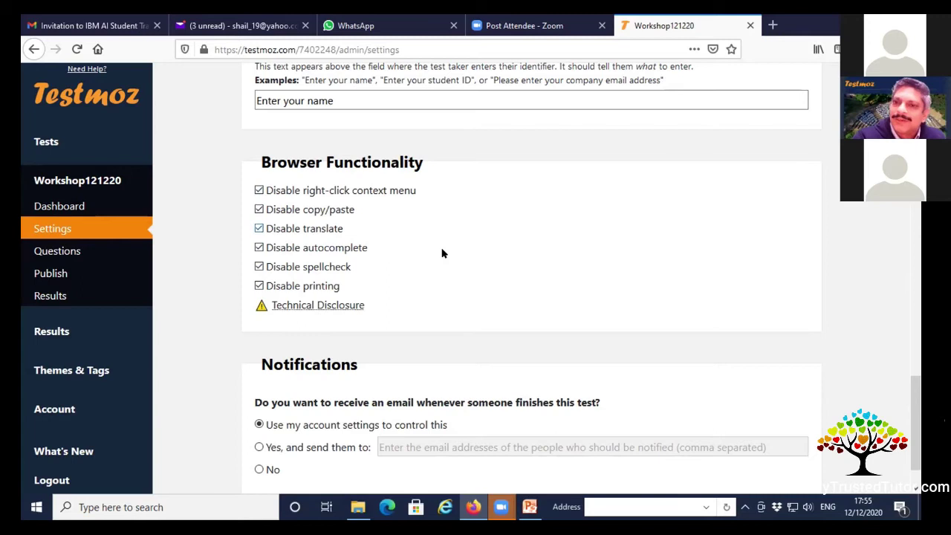
{"action": "scroll", "coordinate": [498, 242], "scroll_direction": "down", "scroll_amount": 1}
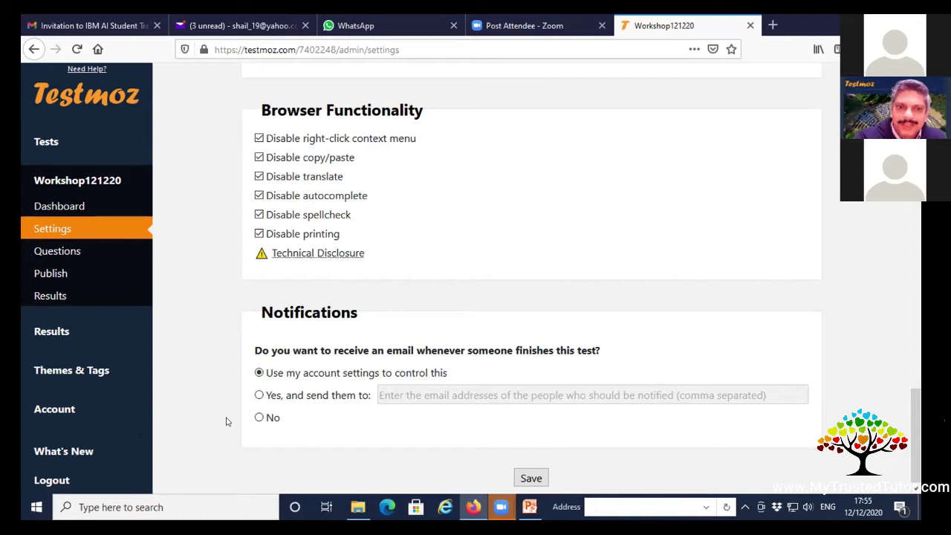
Send finish notifications to the suggested email address and save the settings.
{"action": "left_click", "coordinate": [258, 395]}
{"action": "left_click", "coordinate": [382, 403]}
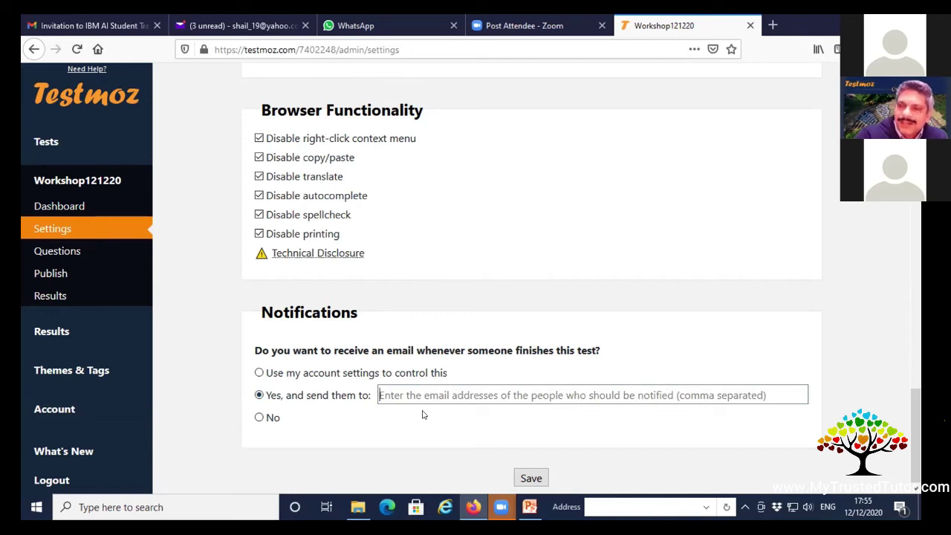
{"action": "left_click", "coordinate": [423, 415]}
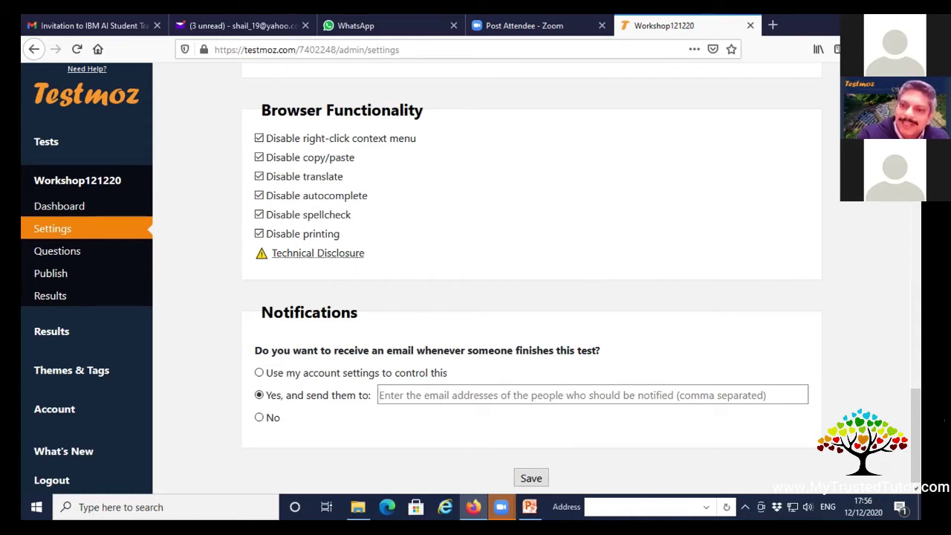
{"action": "left_click", "coordinate": [522, 395]}
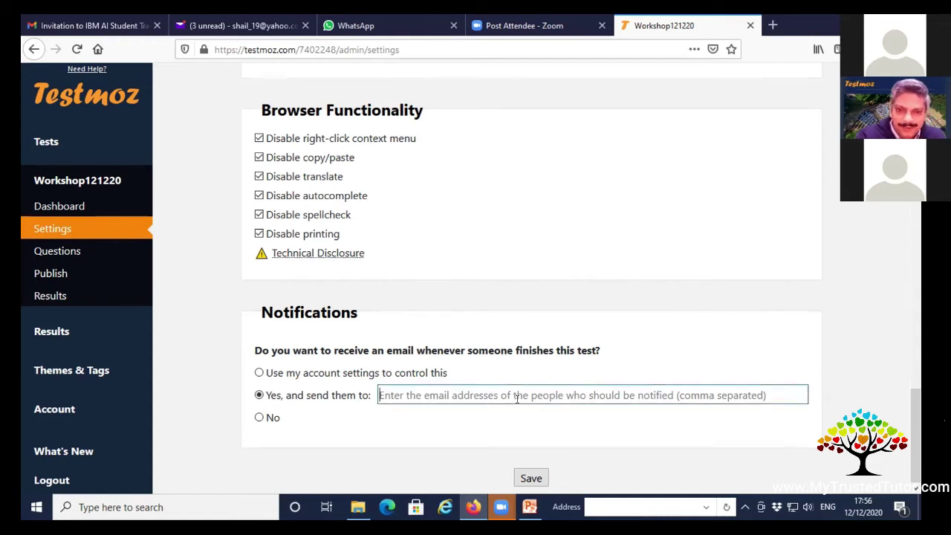
{"action": "left_click", "coordinate": [438, 412]}
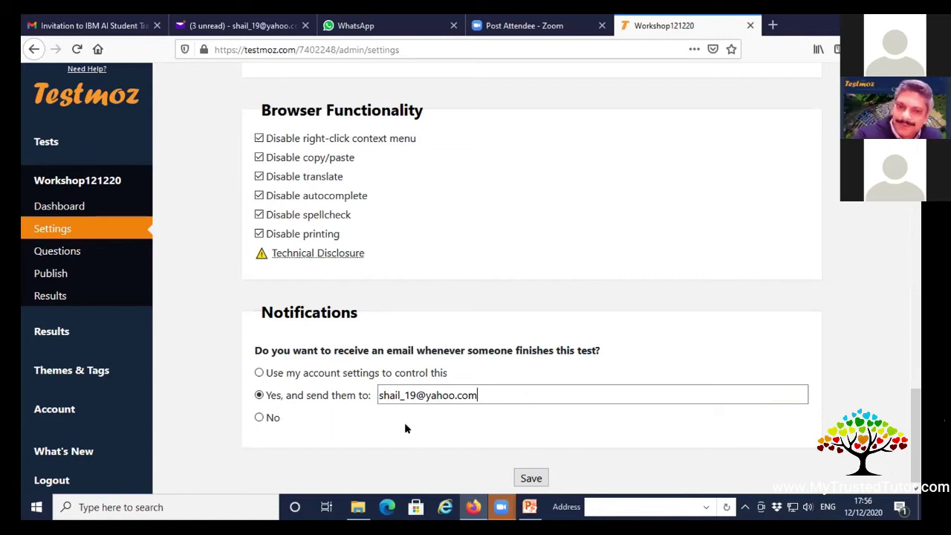
{"action": "type", "text": ","}
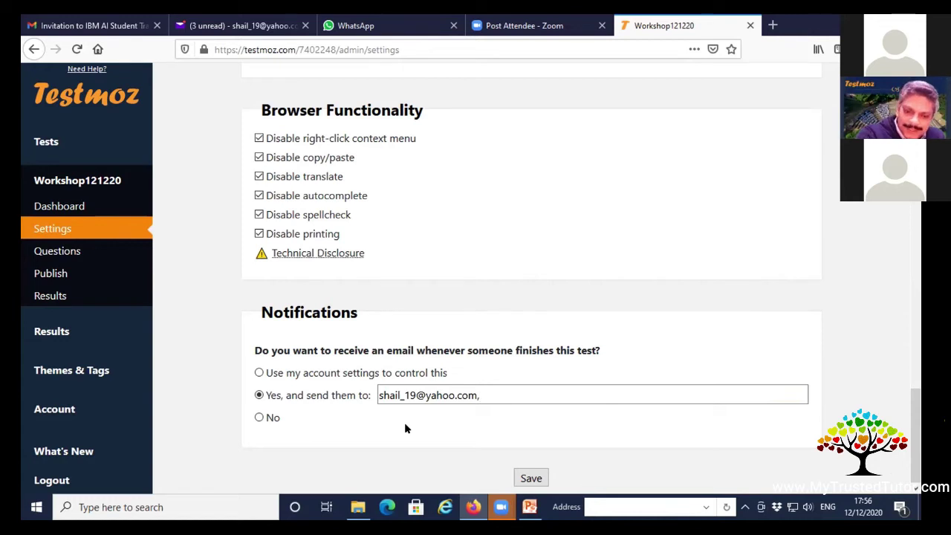
{"action": "key", "text": "BackSpace"}
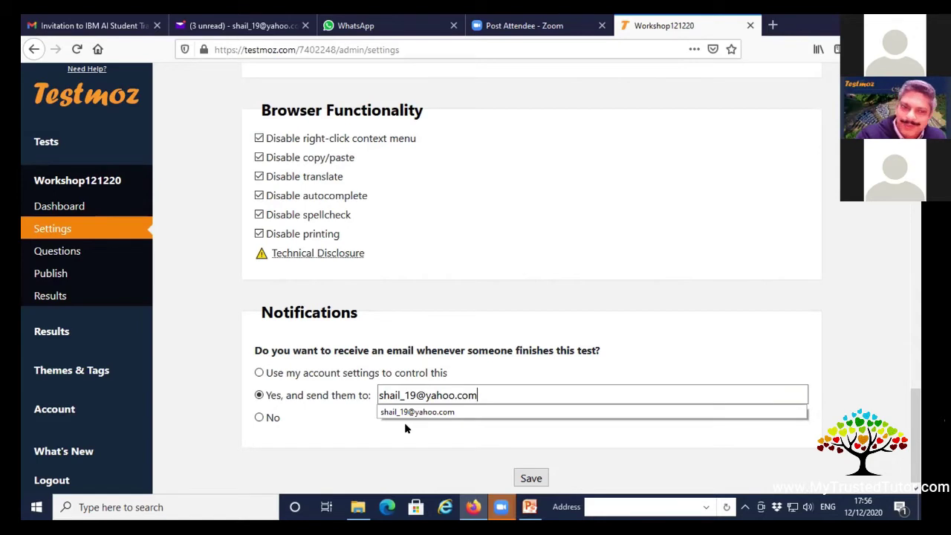
{"action": "left_click", "coordinate": [402, 443]}
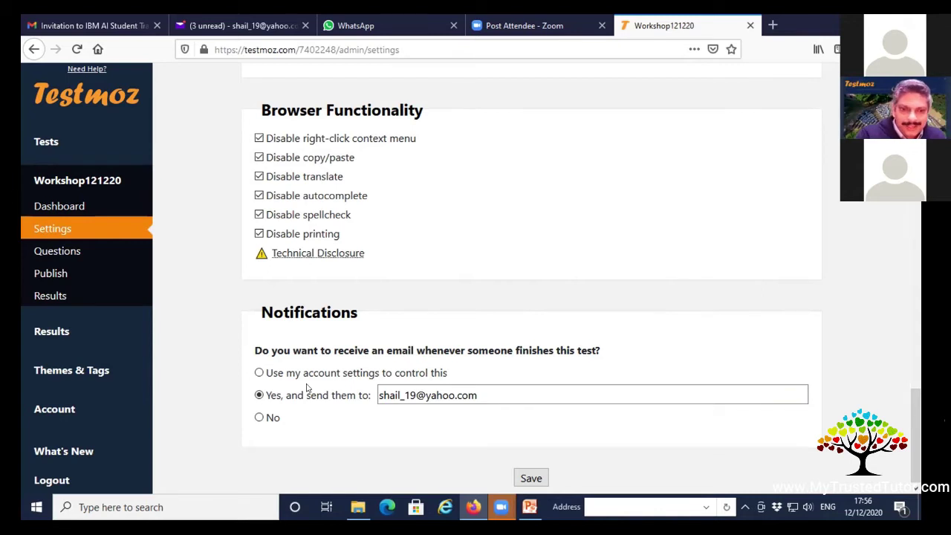
{"action": "left_click", "coordinate": [531, 478]}
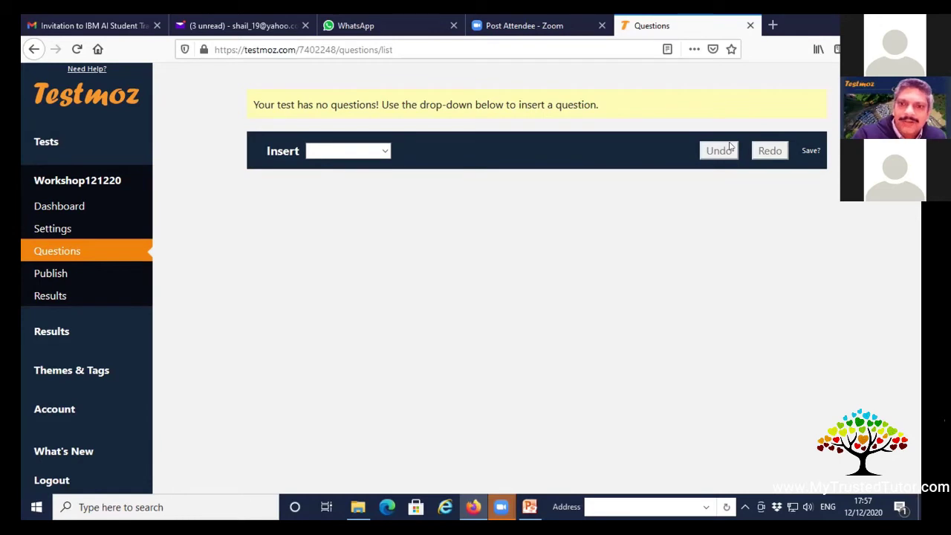
Open the Insert menu and browse the available question types.
{"action": "left_click", "coordinate": [384, 151]}
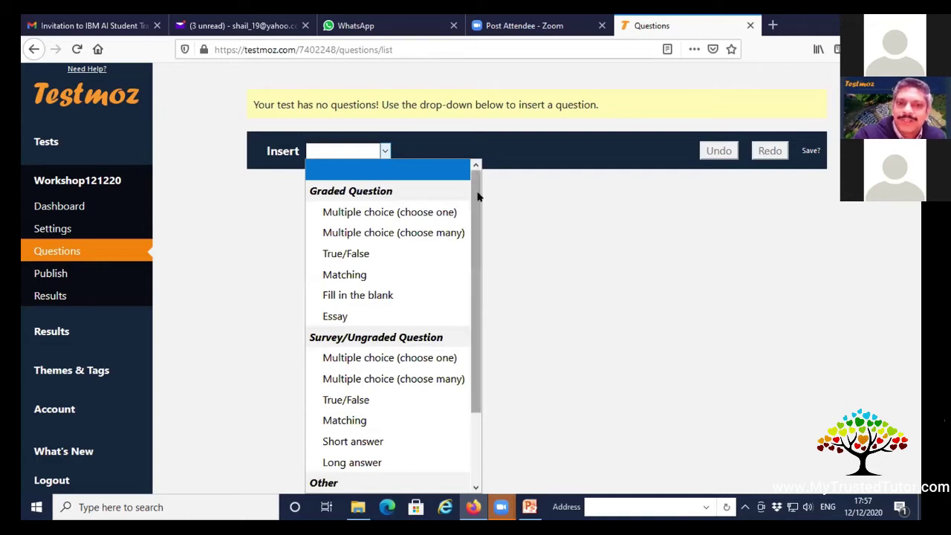
{"action": "left_click_drag", "start_coordinate": [479, 193], "coordinate": [474, 274]}
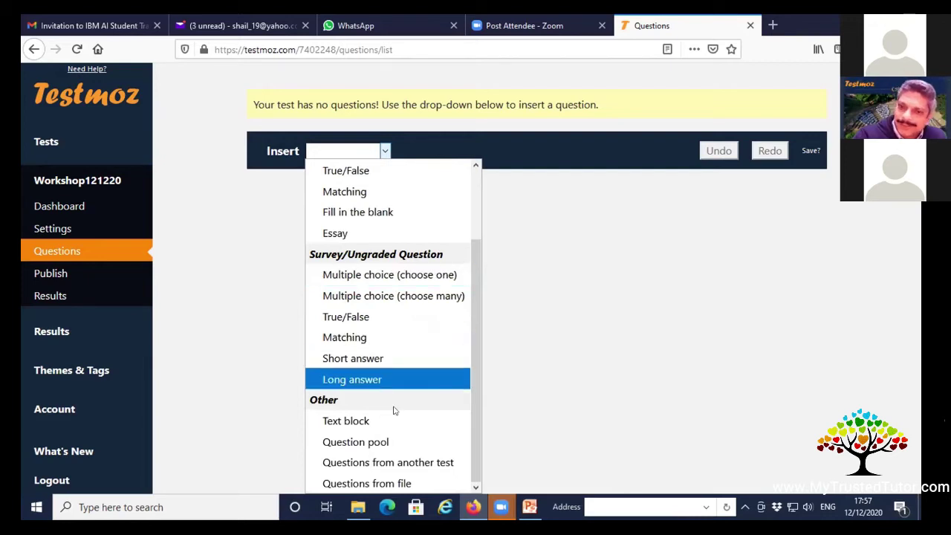
{"action": "left_click_drag", "start_coordinate": [476, 404], "coordinate": [481, 325]}
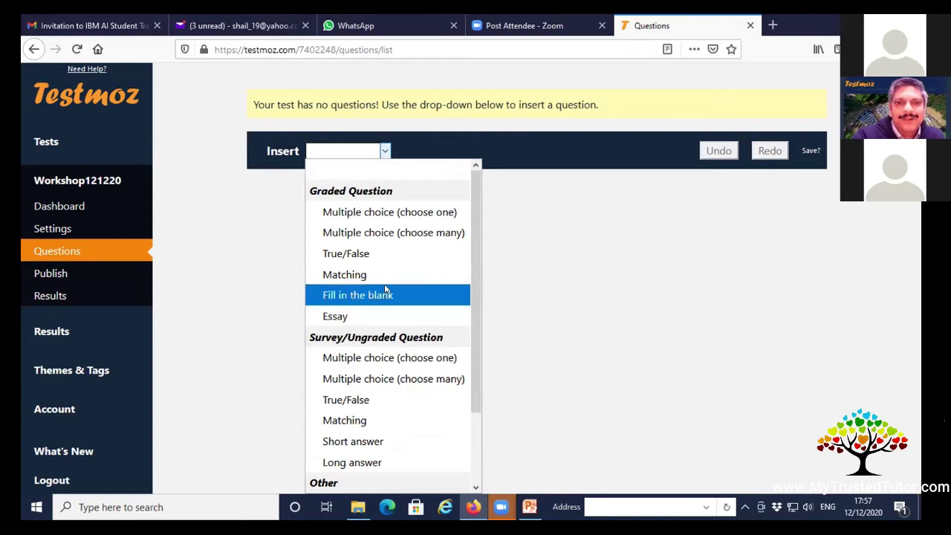
Insert a multiple-choice (choose one) question: 'Which colour in a Traffic light indicates "GO"'.
{"action": "left_click", "coordinate": [404, 212]}
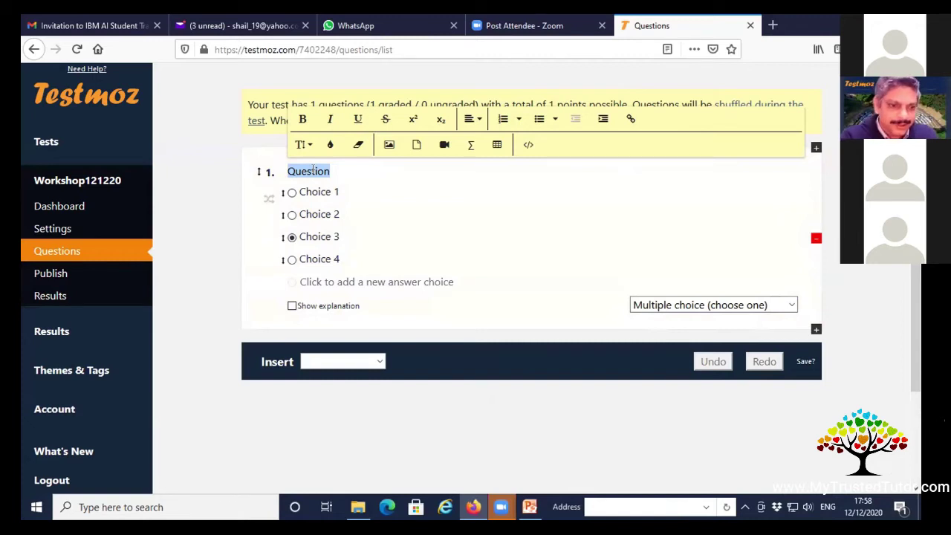
{"action": "type", "text": "W"}
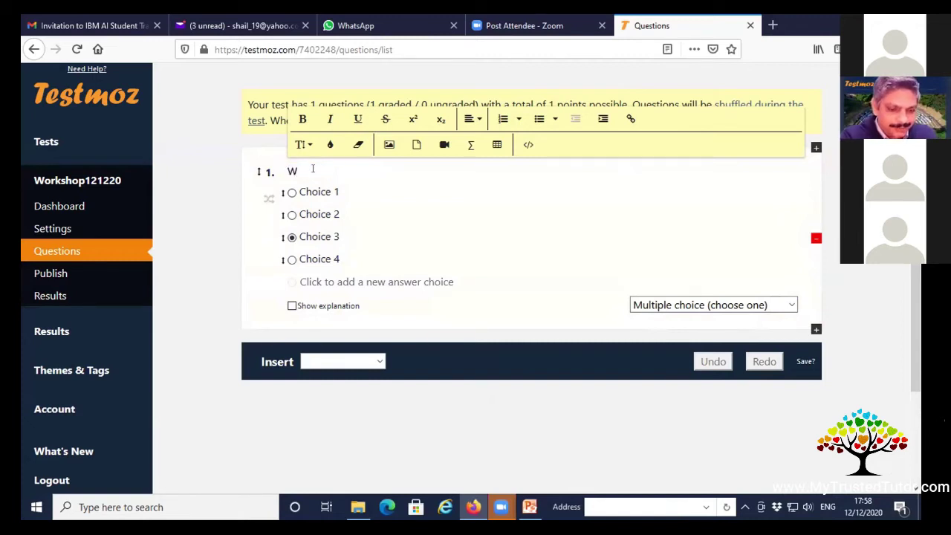
{"action": "type", "text": "hich col"}
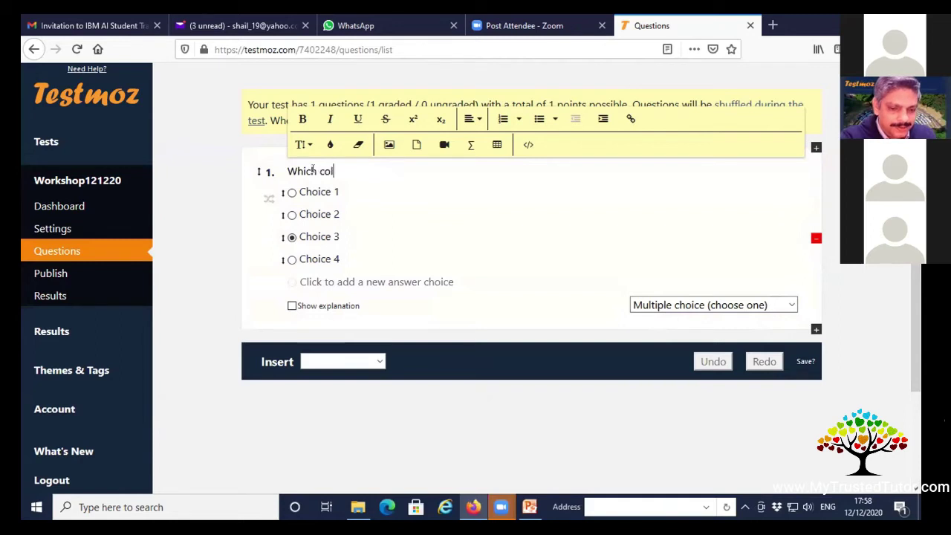
{"action": "type", "text": "our in "}
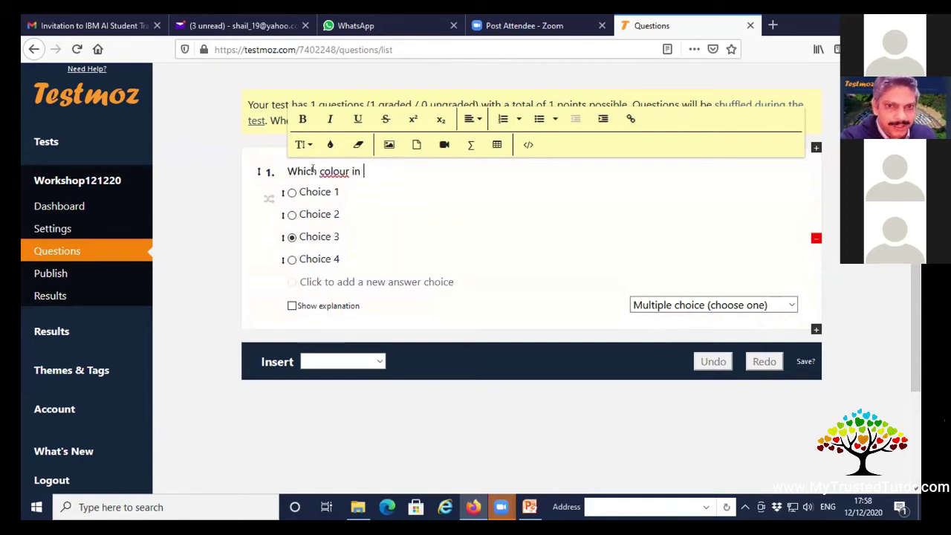
{"action": "type", "text": "a Tra"}
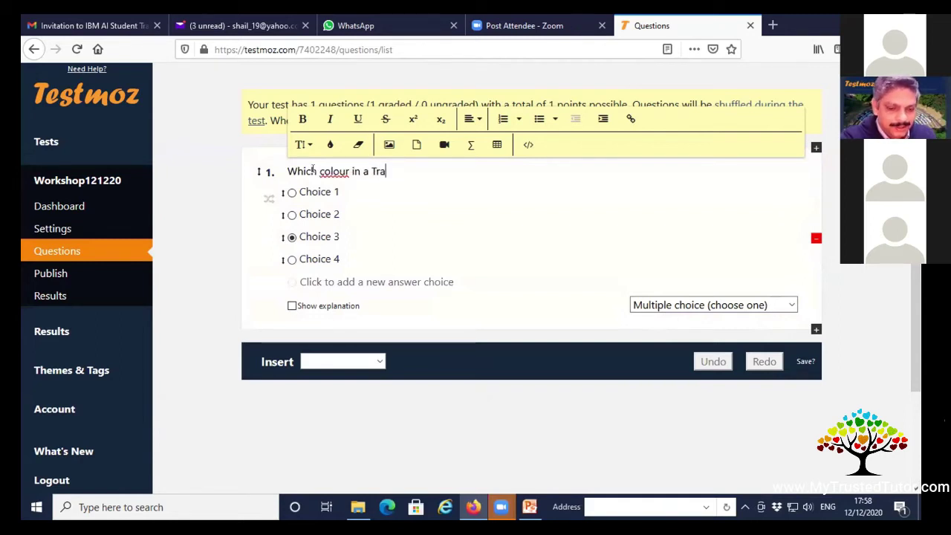
{"action": "type", "text": "ffic ligh"}
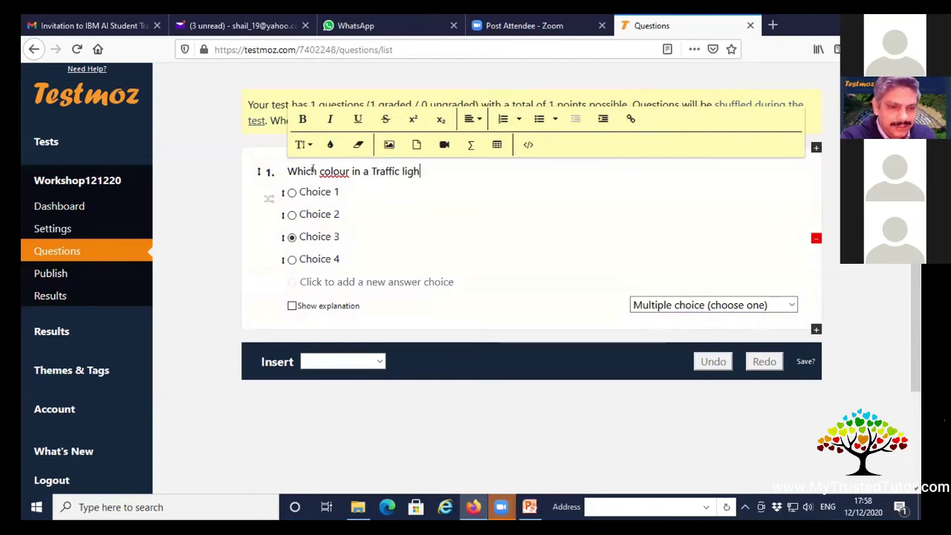
{"action": "type", "text": "t in"}
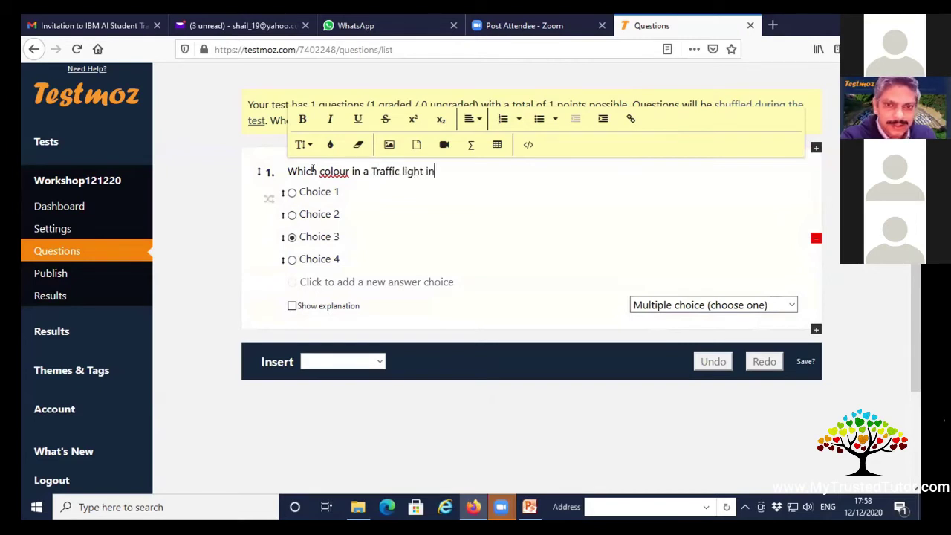
{"action": "type", "text": "dicates \"GO"}
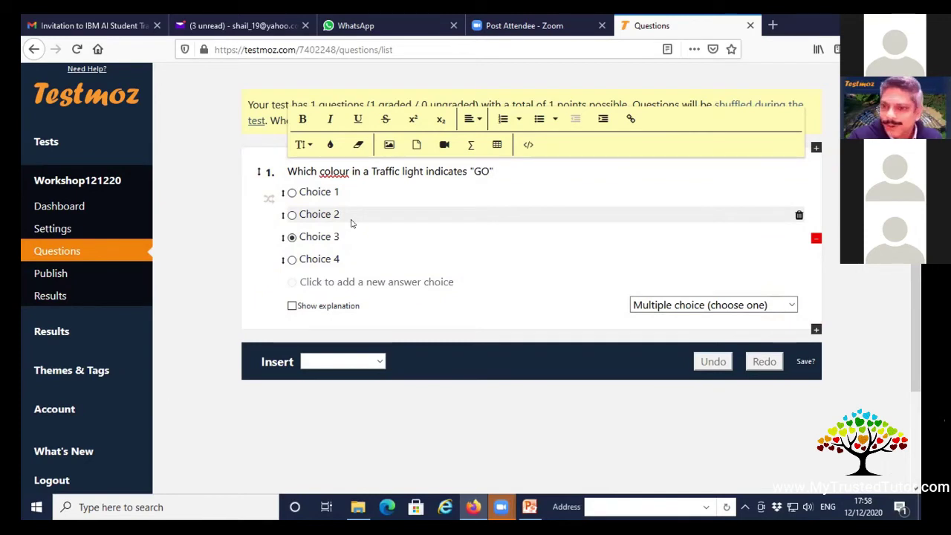
Fill in the answer choices RED, GREEN, YELLOW and None of these.
{"action": "key", "text": "Tab"}
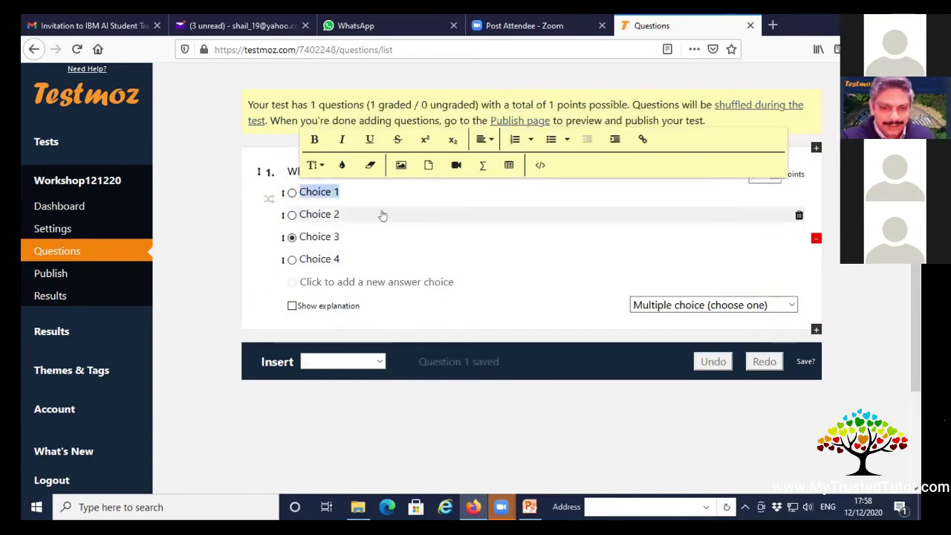
{"action": "type", "text": "RED"}
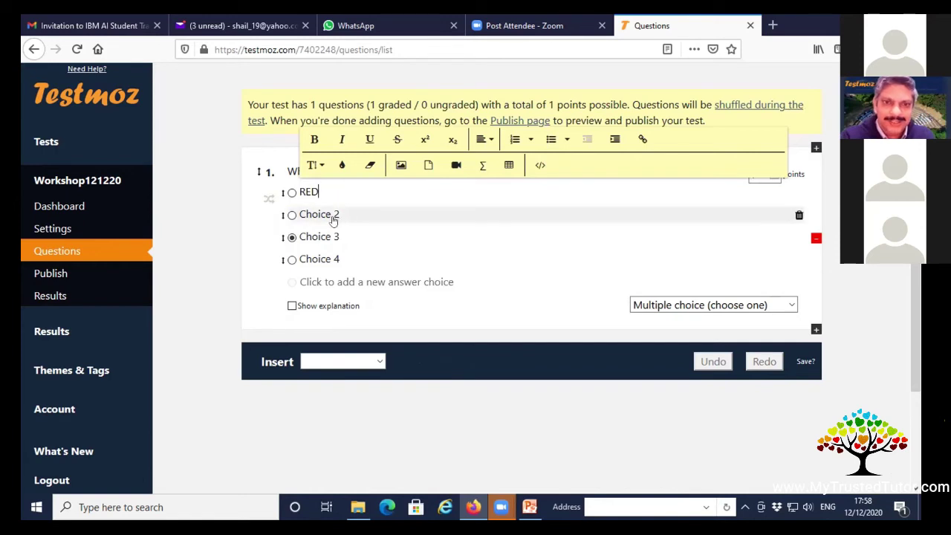
{"action": "left_click", "coordinate": [332, 216]}
{"action": "type", "text": "GREEN"}
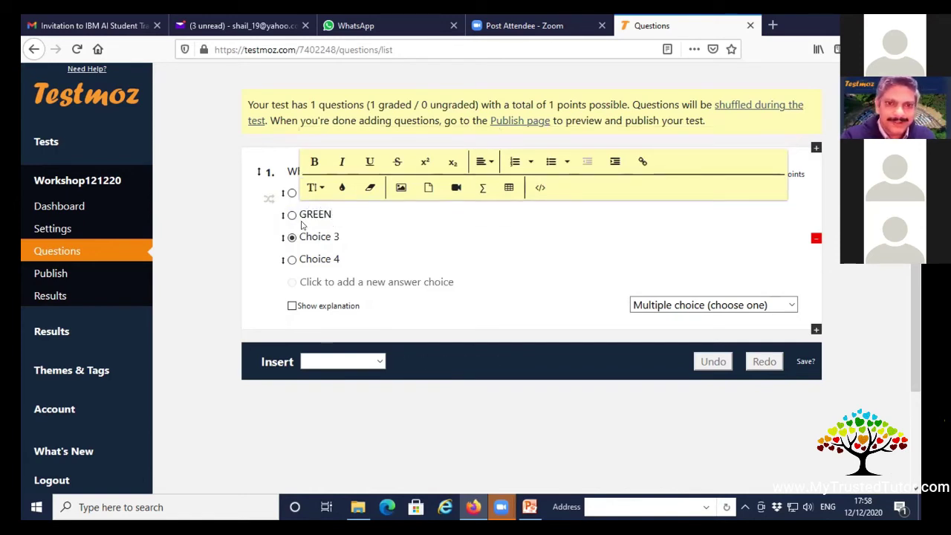
{"action": "left_click", "coordinate": [355, 236]}
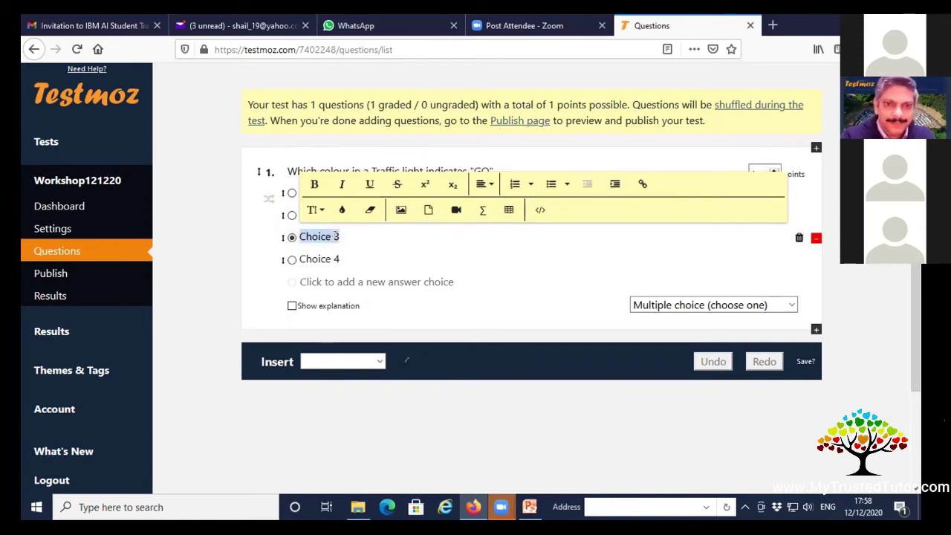
{"action": "type", "text": "YELLOW"}
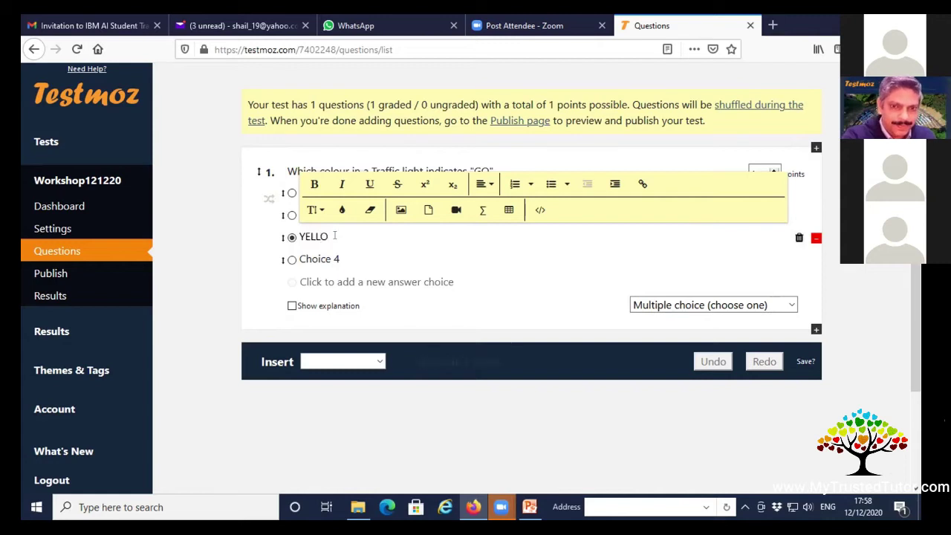
{"action": "left_click", "coordinate": [339, 257]}
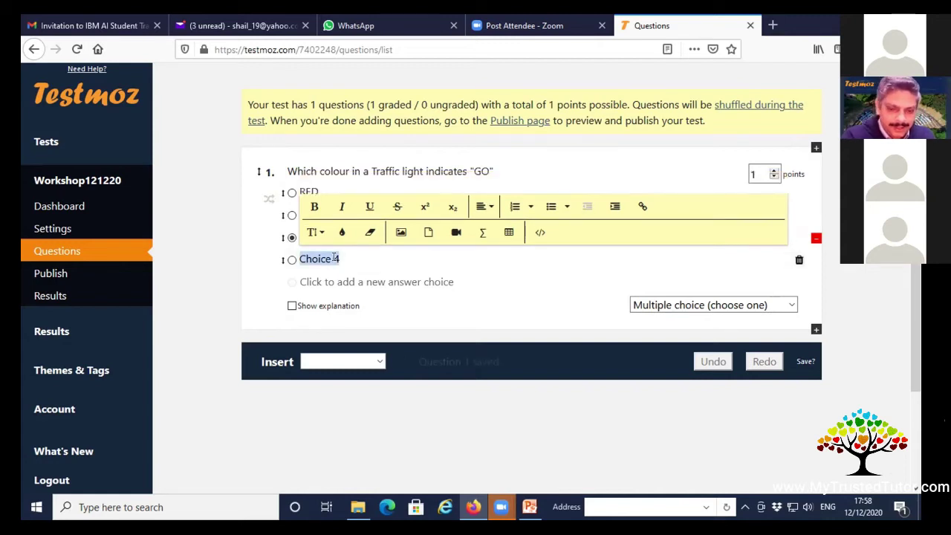
{"action": "type", "text": "None"}
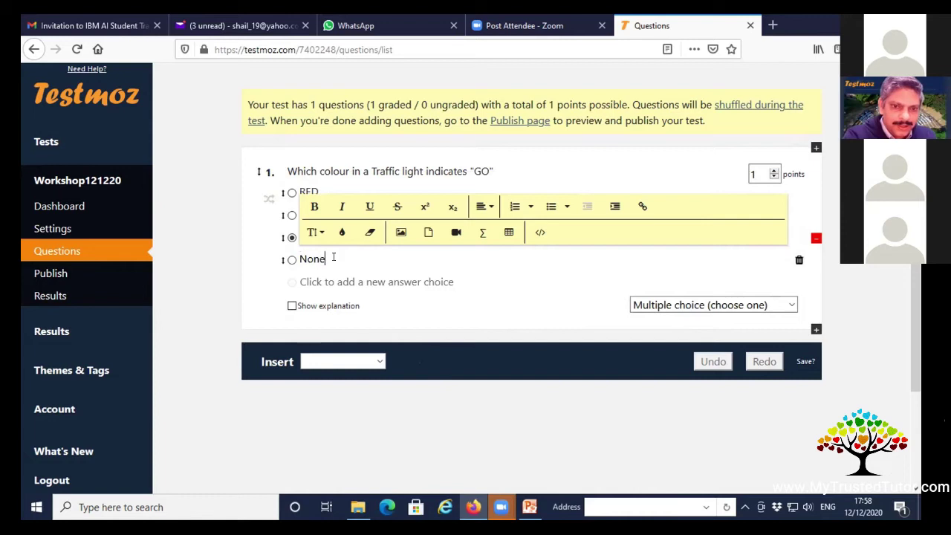
{"action": "type", "text": " of these"}
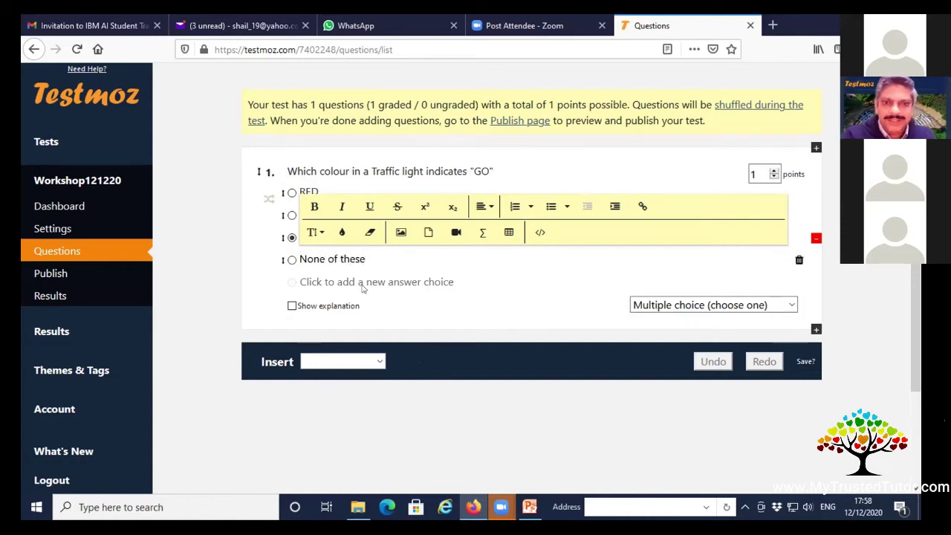
{"action": "left_click", "coordinate": [491, 325]}
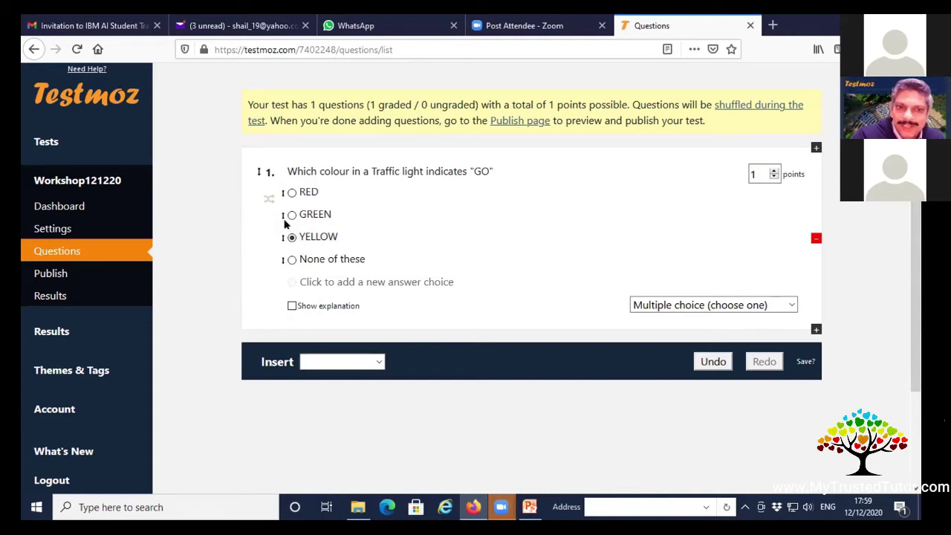
Mark GREEN correct and leave the question worth 1 point after trying 2.
{"action": "left_click", "coordinate": [292, 215]}
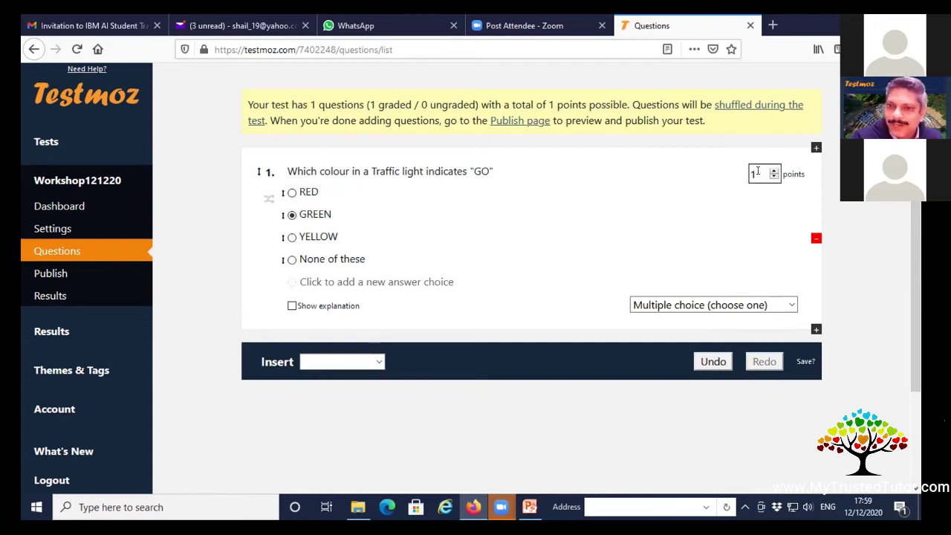
{"action": "left_click", "coordinate": [757, 172]}
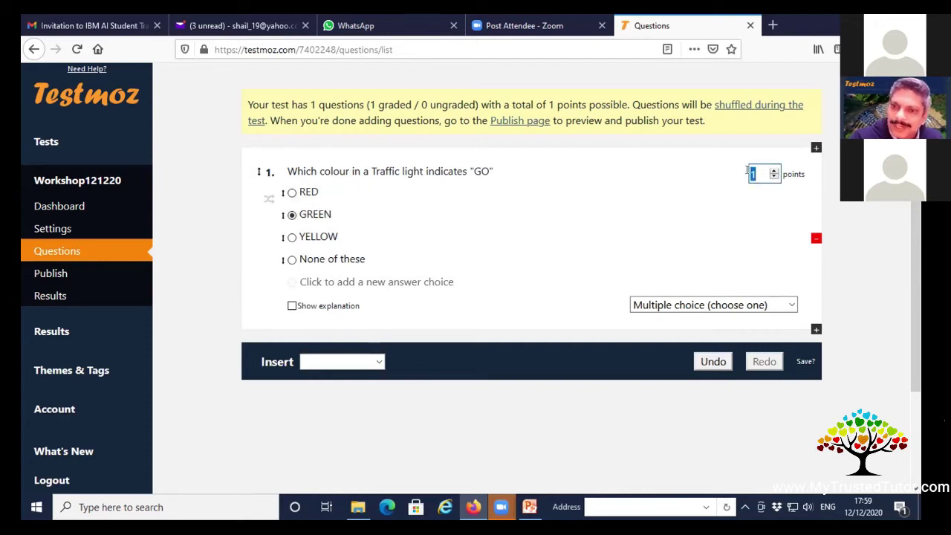
{"action": "double_click", "coordinate": [754, 173]}
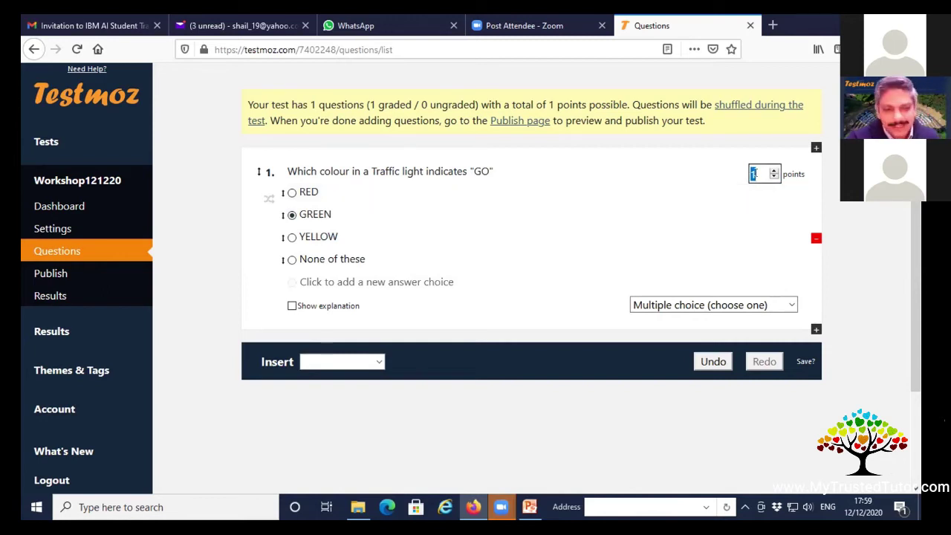
{"action": "type", "text": "2"}
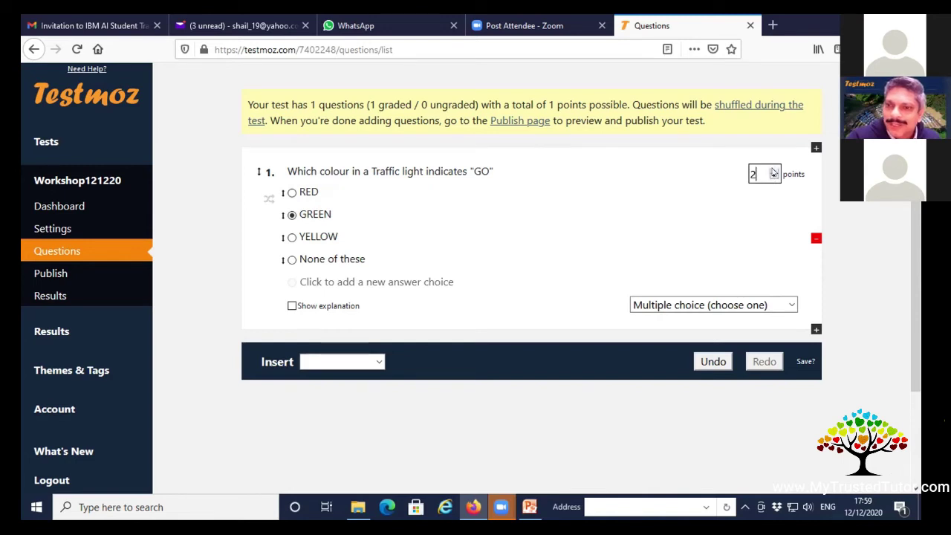
{"action": "left_click", "coordinate": [773, 170]}
{"action": "left_click", "coordinate": [773, 171]}
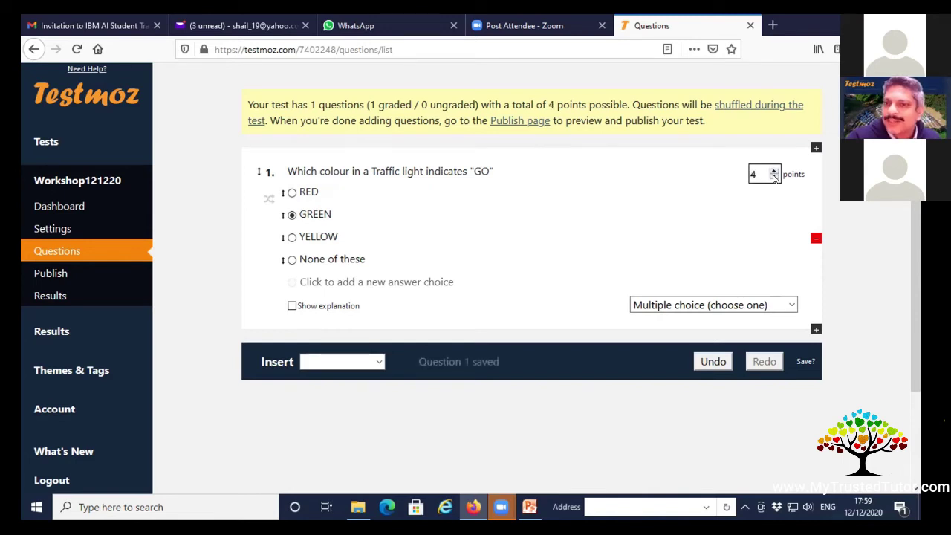
{"action": "left_click", "coordinate": [773, 177]}
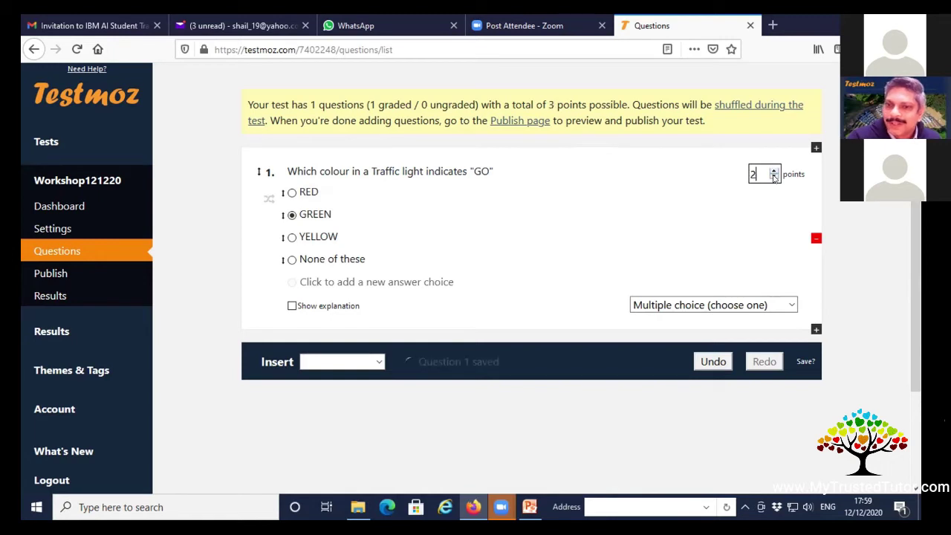
{"action": "left_click", "coordinate": [773, 177]}
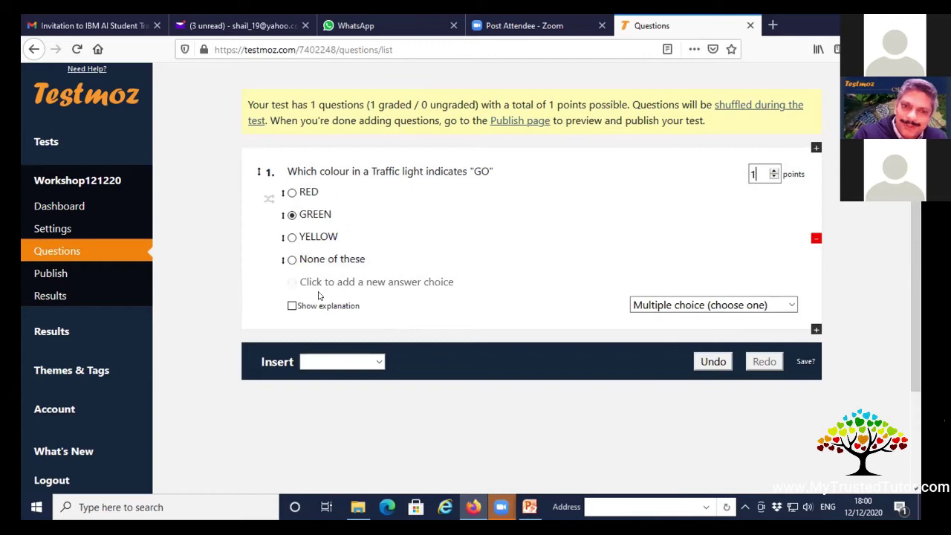
{"action": "left_click", "coordinate": [321, 284]}
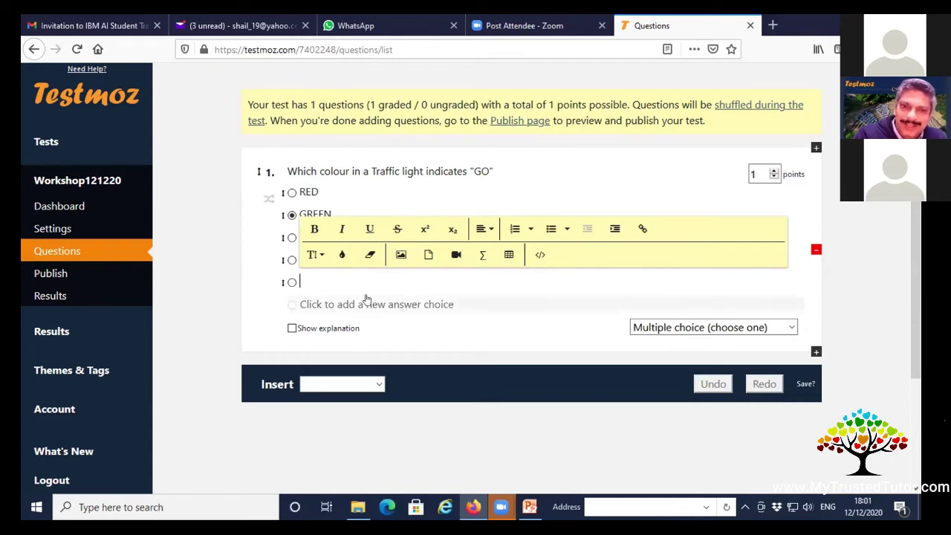
{"action": "left_click", "coordinate": [799, 283]}
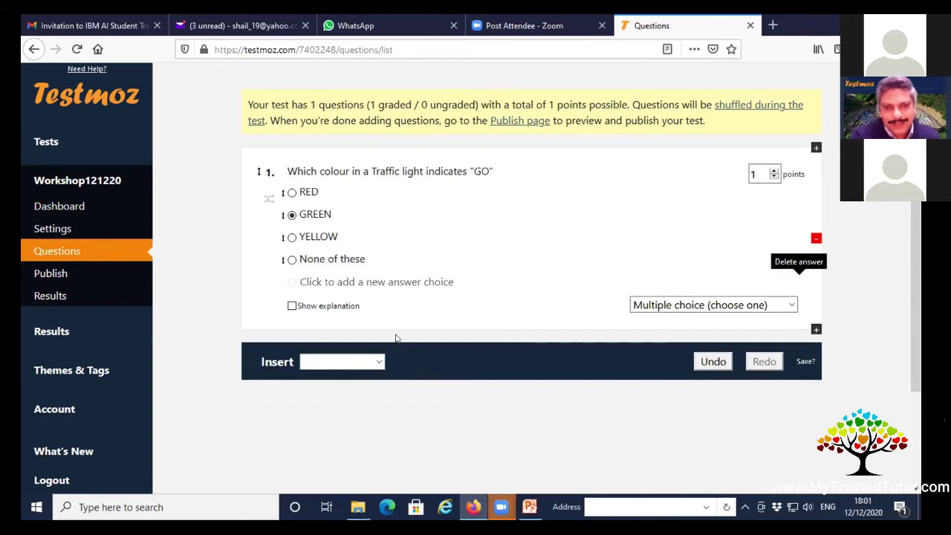
Turn on question 1's explanation and make it read 'Green colour indicates "GO"'.
{"action": "left_click", "coordinate": [292, 306]}
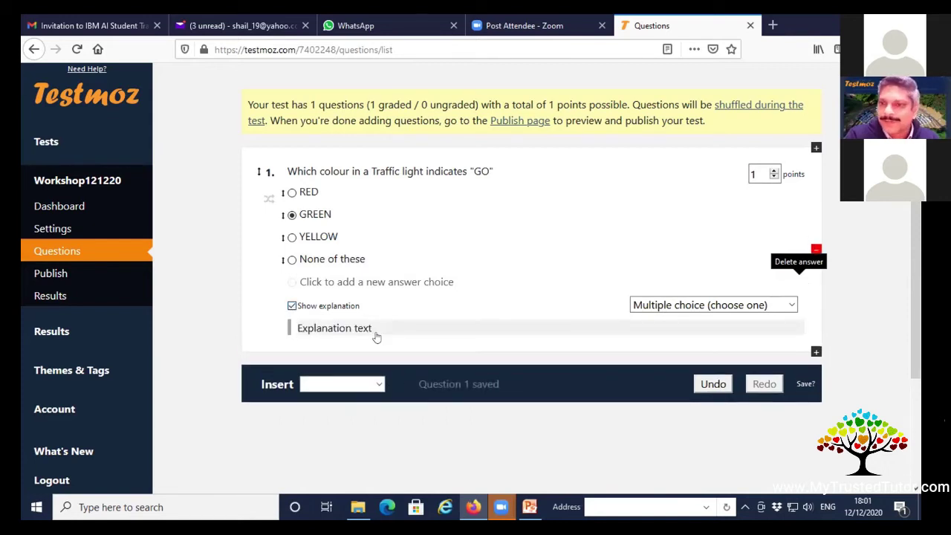
{"action": "left_click", "coordinate": [378, 329]}
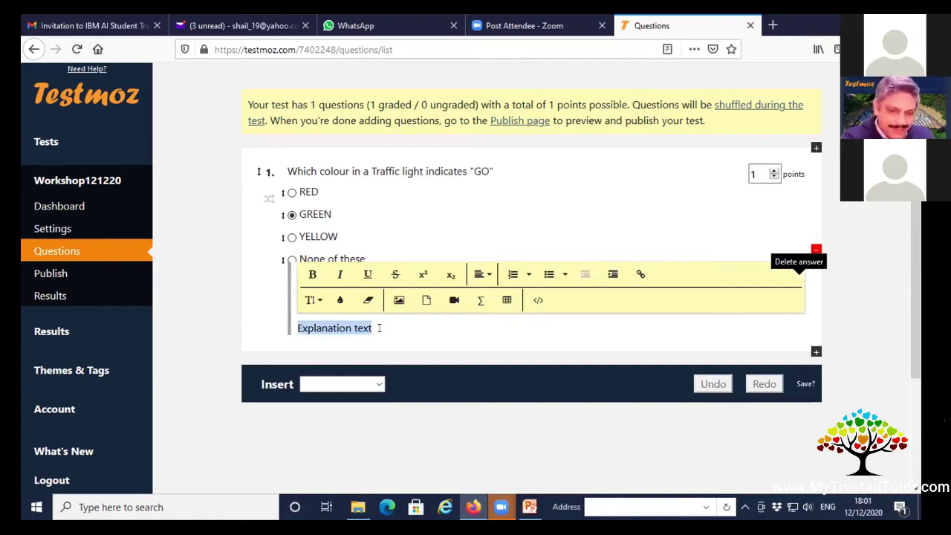
{"action": "type", "text": "Gree"}
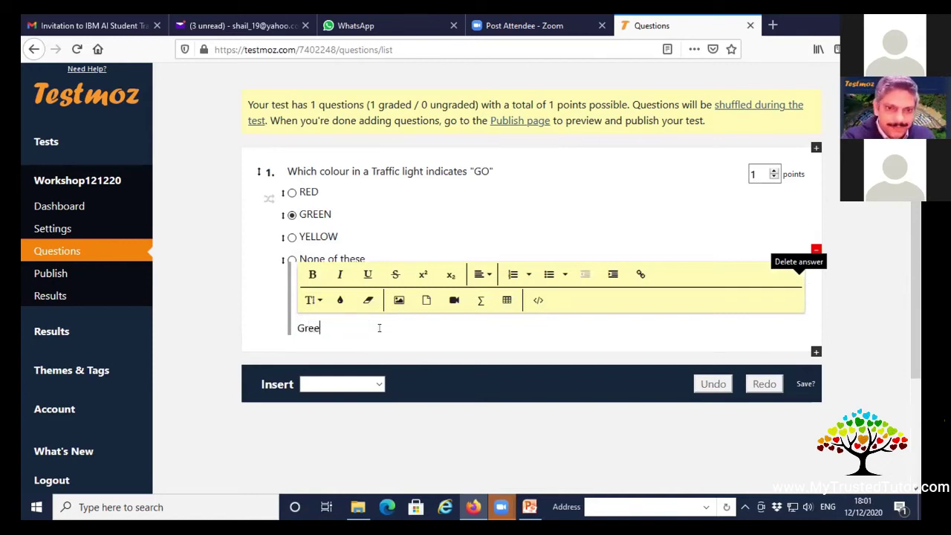
{"action": "type", "text": "n colour indicat"}
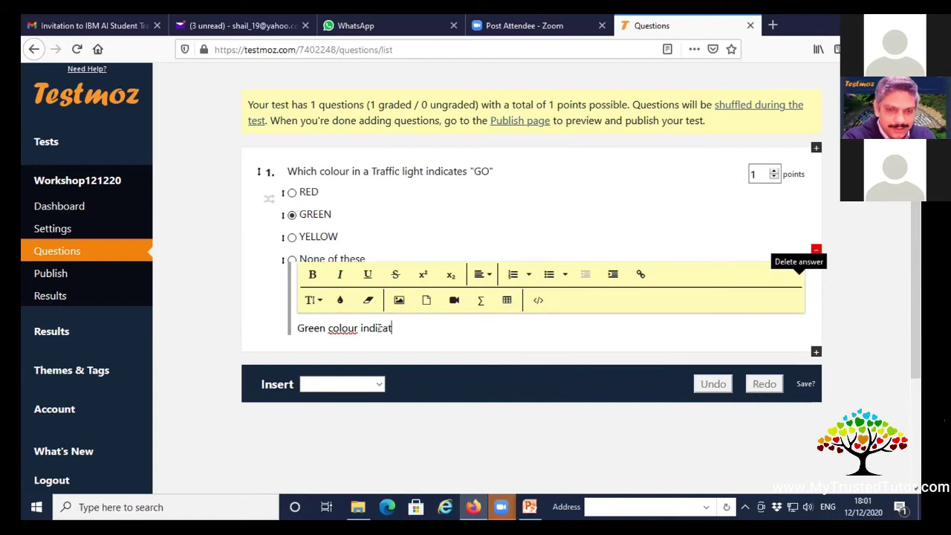
{"action": "type", "text": "es \"GO"}
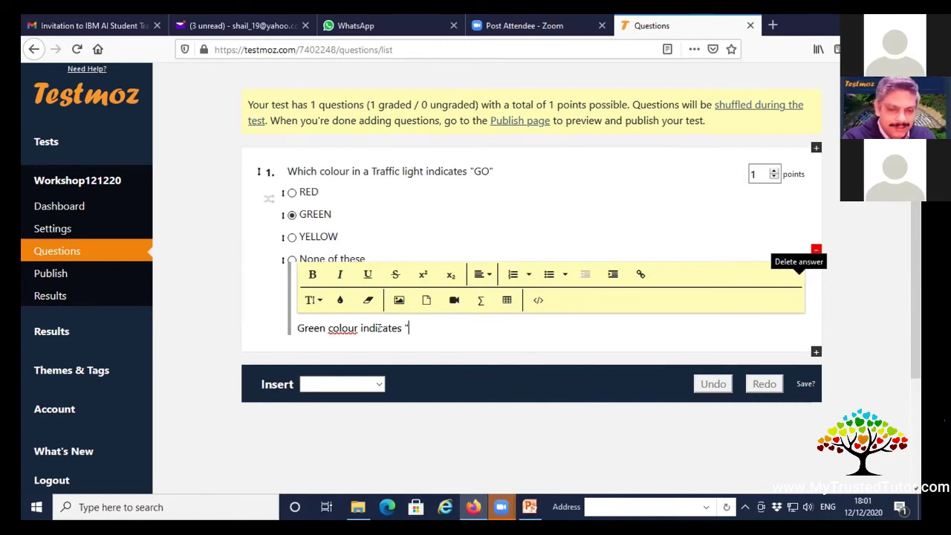
{"action": "type", "text": "\""}
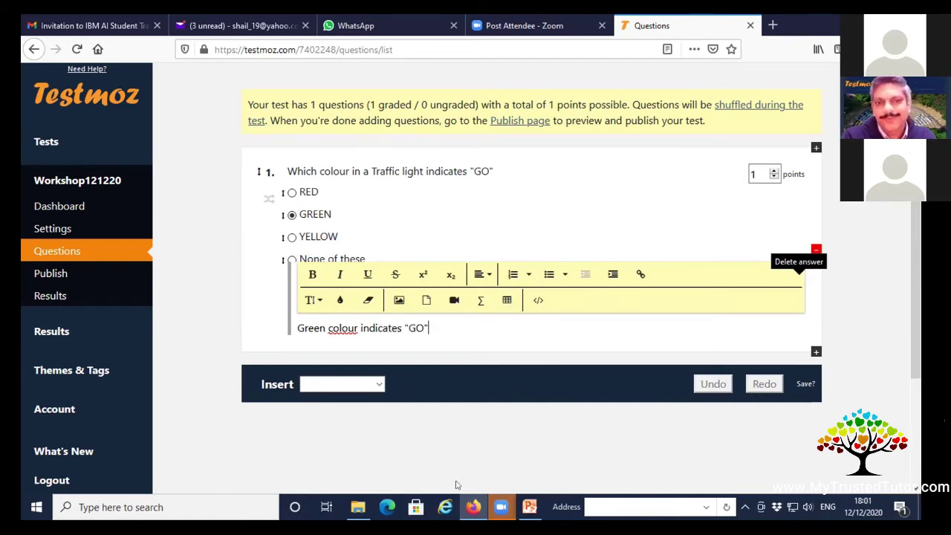
{"action": "left_click", "coordinate": [448, 454]}
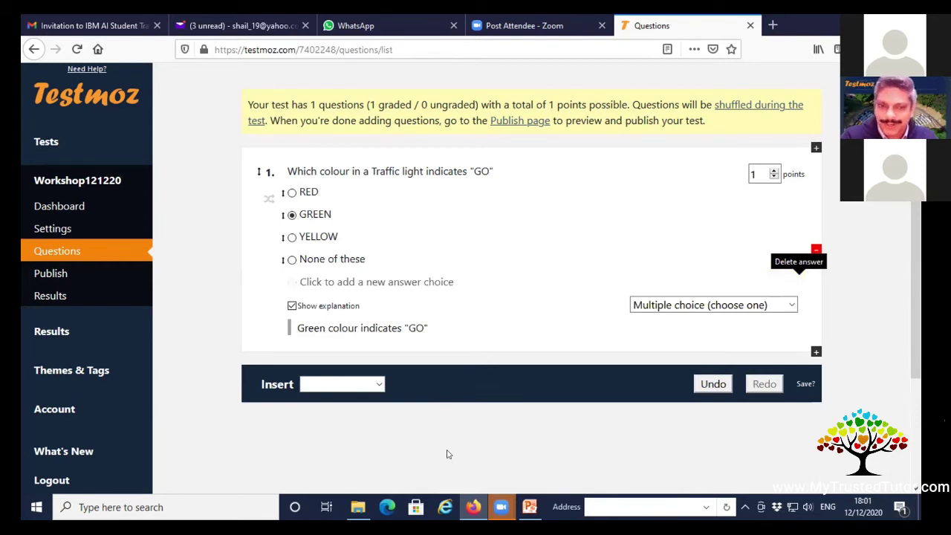
{"action": "left_click", "coordinate": [379, 385]}
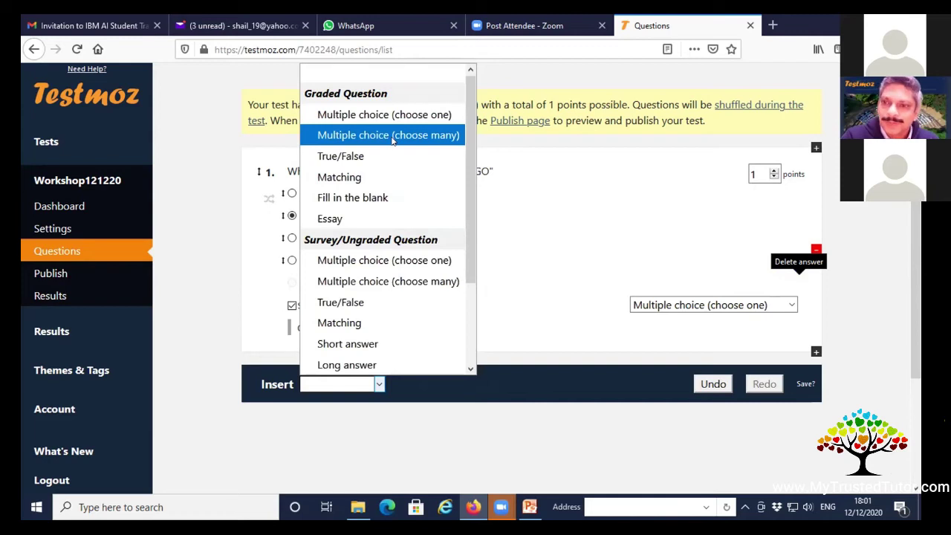
Add a choose-many multiple choice question: 'Identify the colours you find in a Traffic Light'.
{"action": "left_click", "coordinate": [392, 135]}
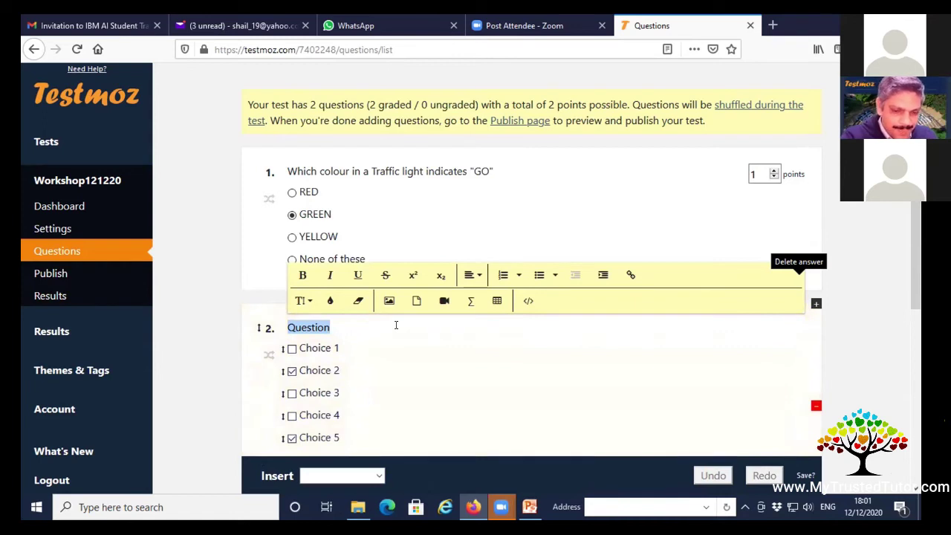
{"action": "type", "text": "Ho"}
{"action": "key", "text": "BackSpace"}
{"action": "type", "text": "Identify"}
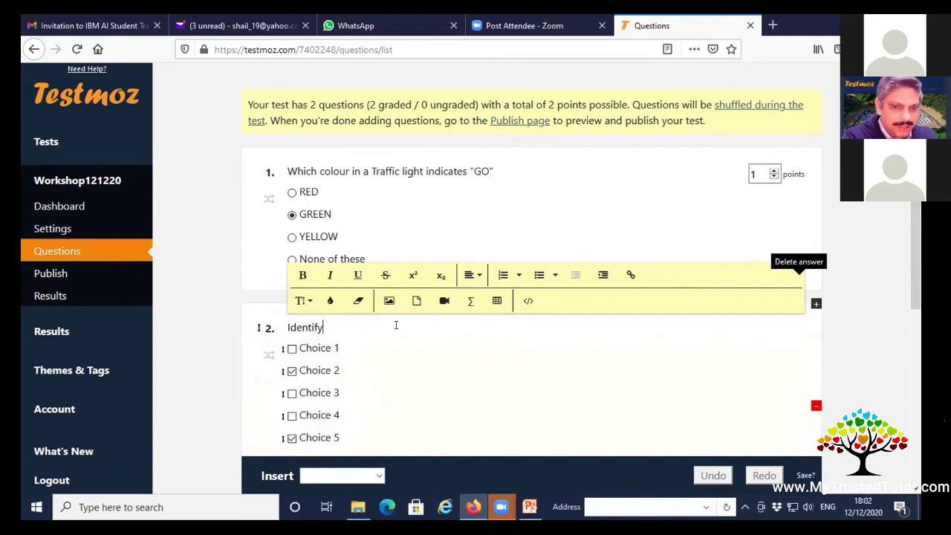
{"action": "type", "text": " the colours you find in"}
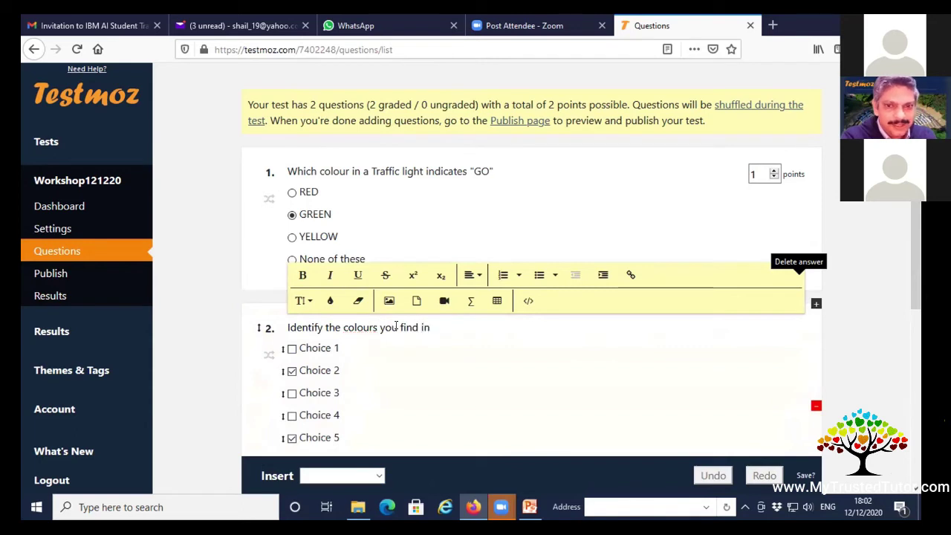
{"action": "type", "text": "  a Tra"}
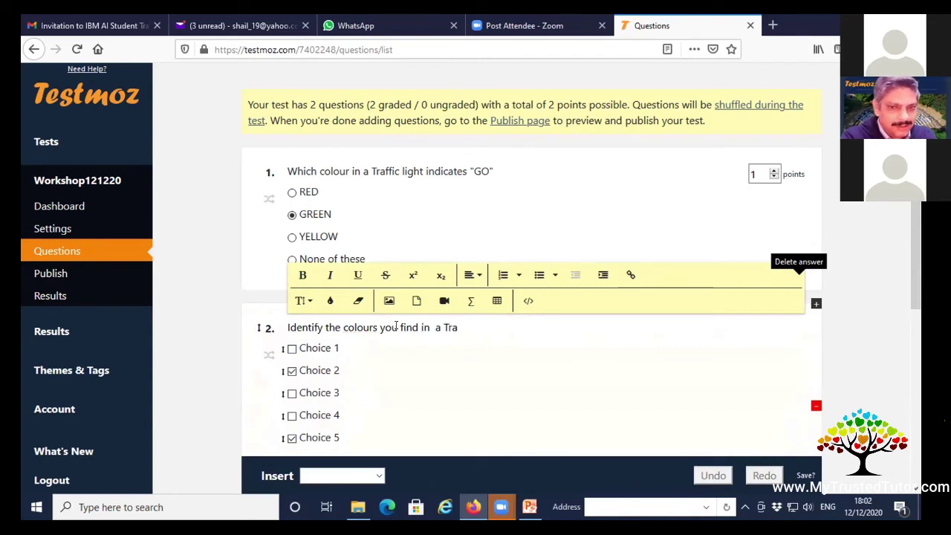
{"action": "type", "text": "ffic Light"}
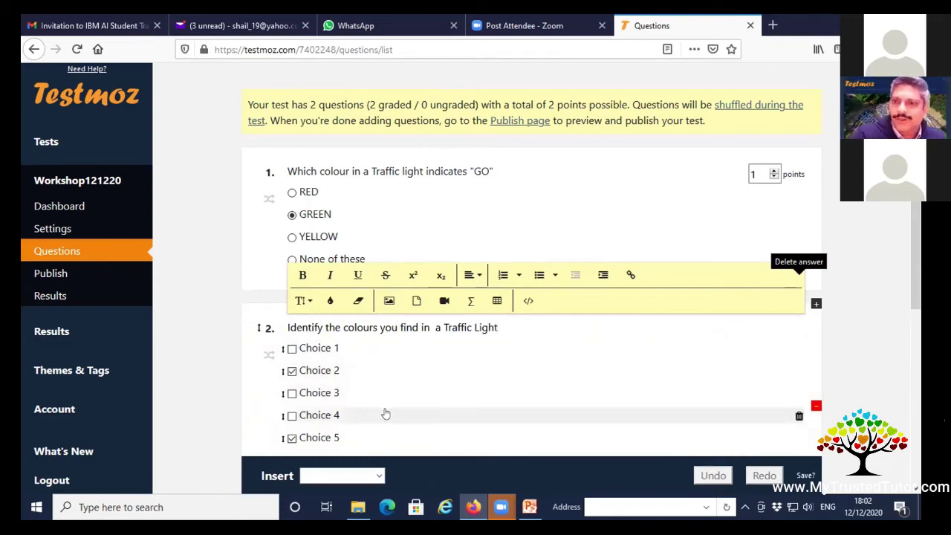
Enter question 2's answer choices Blue, Green, Red, Purple and Yellow.
{"action": "left_click", "coordinate": [334, 349]}
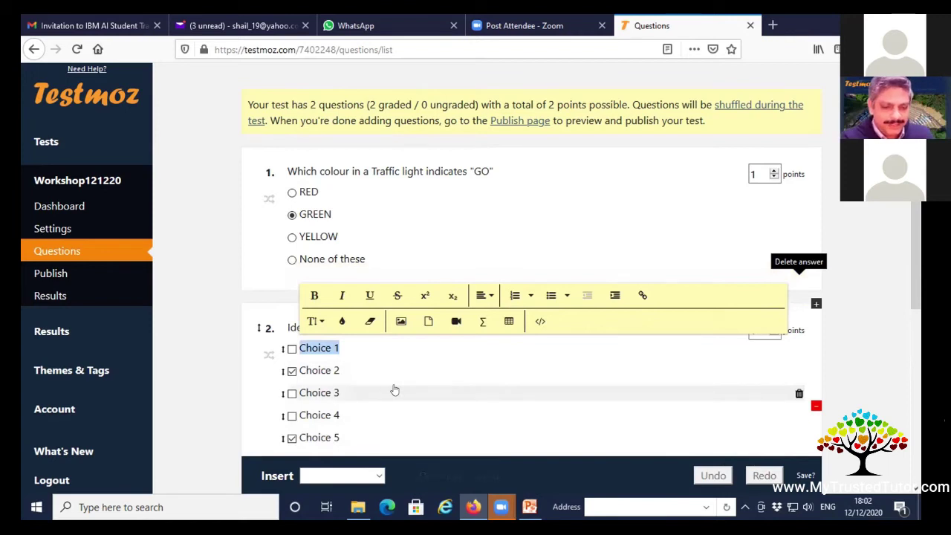
{"action": "type", "text": "Blue"}
{"action": "left_click", "coordinate": [338, 371]}
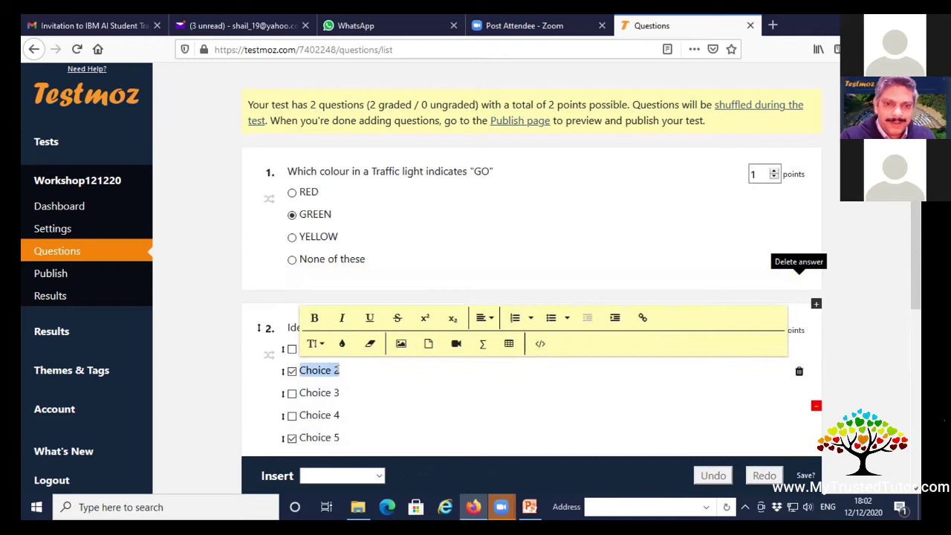
{"action": "type", "text": "Green"}
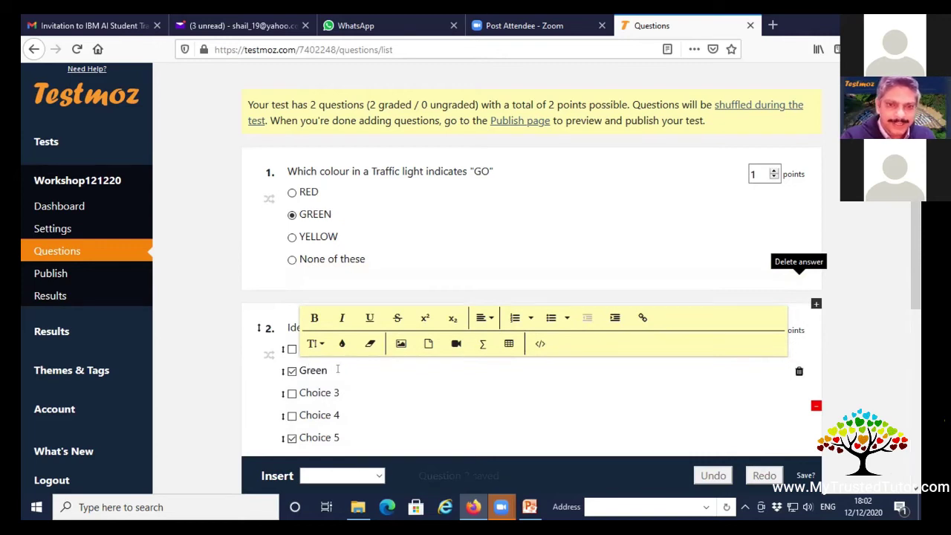
{"action": "left_click", "coordinate": [324, 393]}
{"action": "type", "text": "Red"}
{"action": "left_click", "coordinate": [315, 410]}
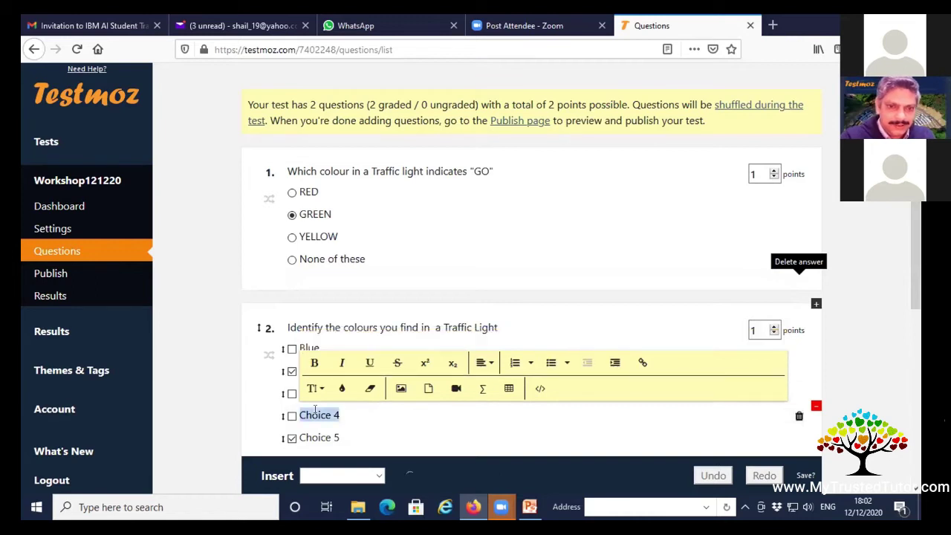
{"action": "type", "text": "Purple"}
{"action": "left_click", "coordinate": [316, 435]}
{"action": "type", "text": "Yellow"}
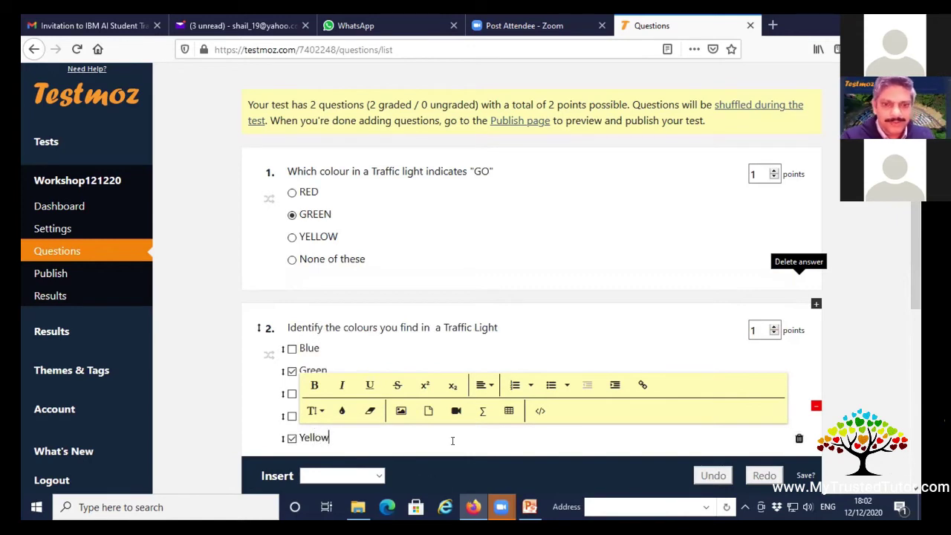
{"action": "scroll", "coordinate": [564, 401], "scroll_direction": "down", "scroll_amount": 4}
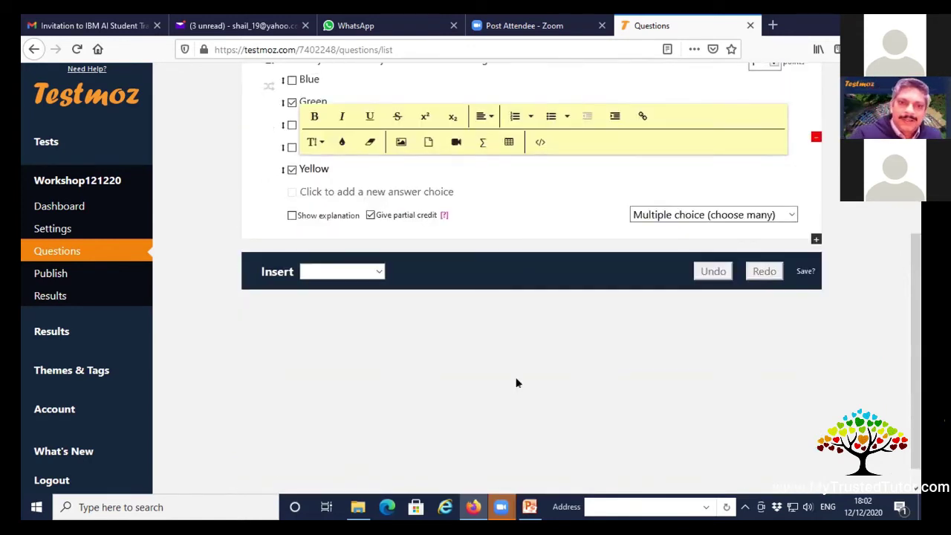
{"action": "scroll", "coordinate": [512, 394], "scroll_direction": "up", "scroll_amount": 1}
{"action": "left_click", "coordinate": [508, 340]}
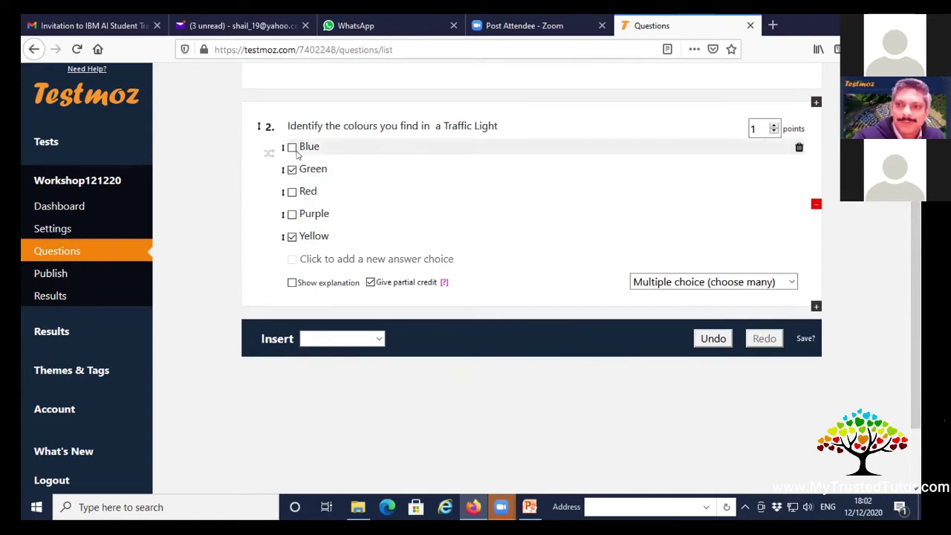
Mark Red as correct too, set question 2 to 3 points, and keep partial credit on.
{"action": "left_click", "coordinate": [292, 236]}
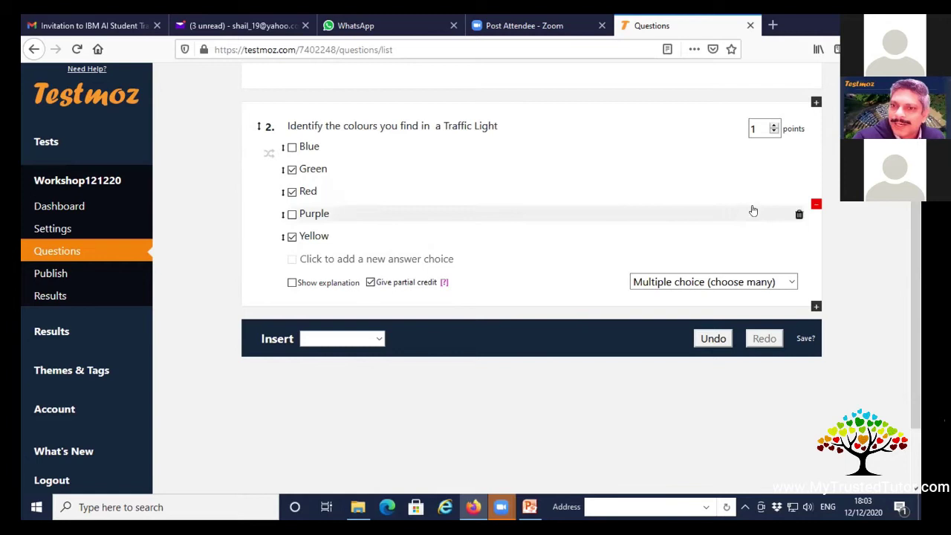
{"action": "double_click", "coordinate": [757, 127]}
{"action": "type", "text": "3"}
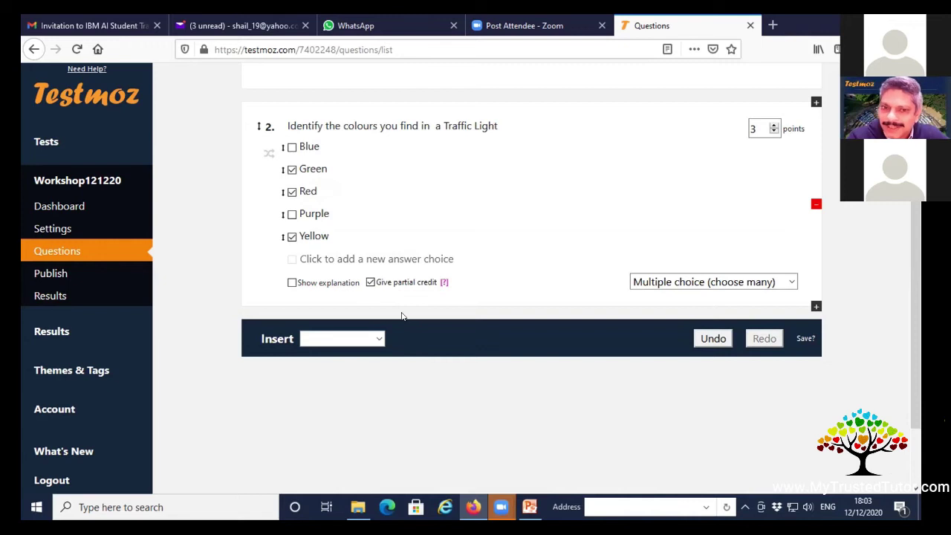
{"action": "left_click", "coordinate": [369, 283]}
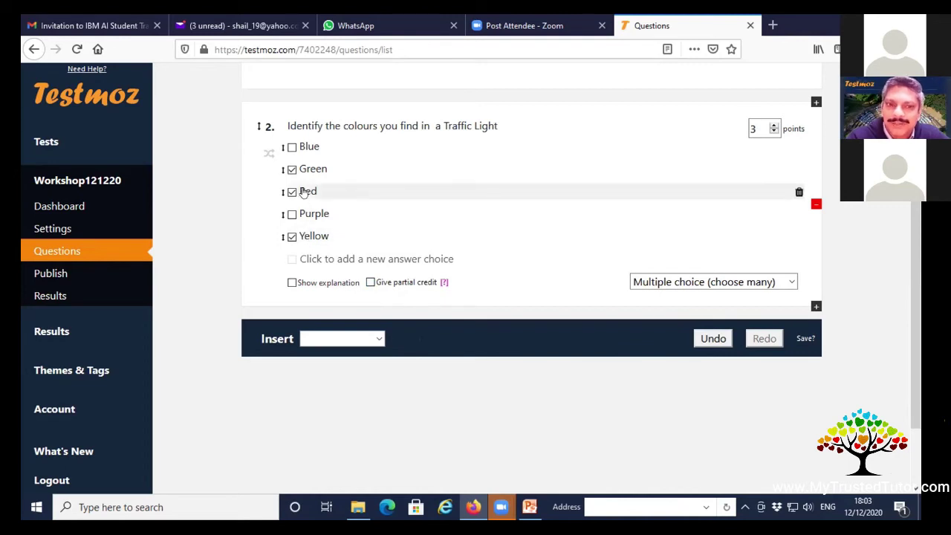
{"action": "left_click", "coordinate": [370, 283]}
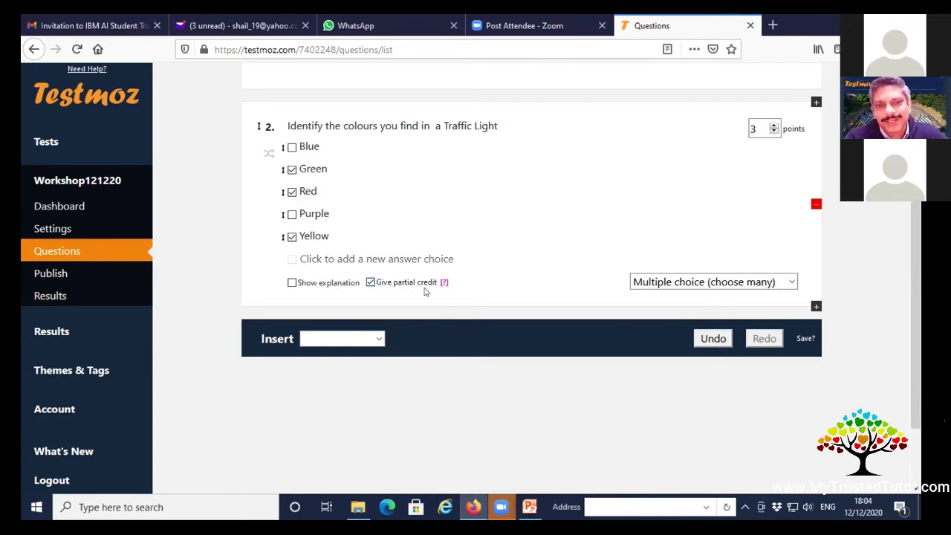
Turn on question 2's explanation and replace the placeholder with 'My explanation here'.
{"action": "left_click", "coordinate": [291, 283]}
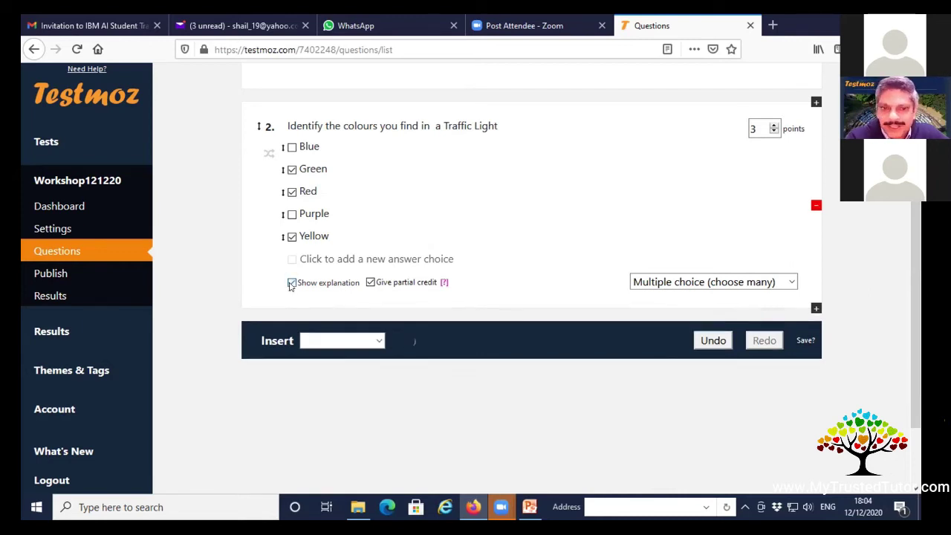
{"action": "double_click", "coordinate": [343, 306]}
{"action": "key", "text": "BackSpace"}
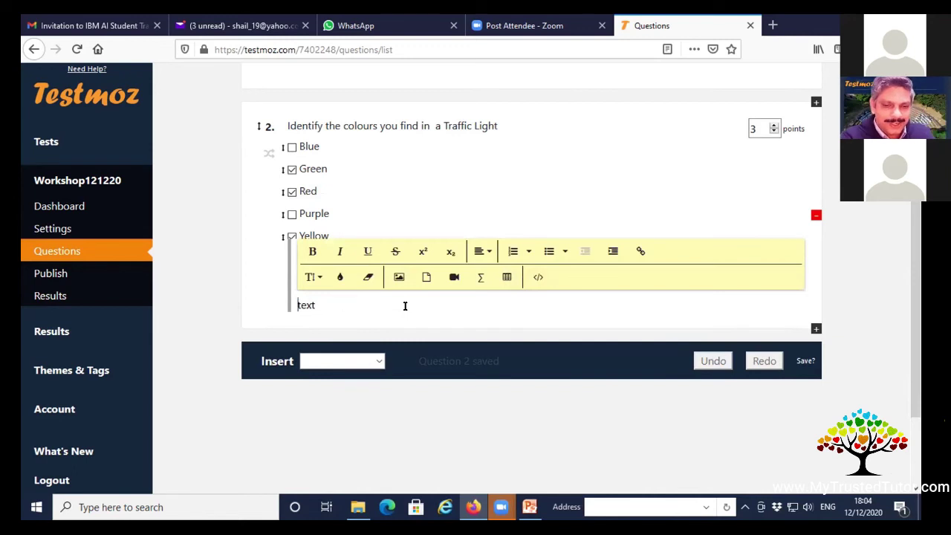
{"action": "type", "text": "My expla"}
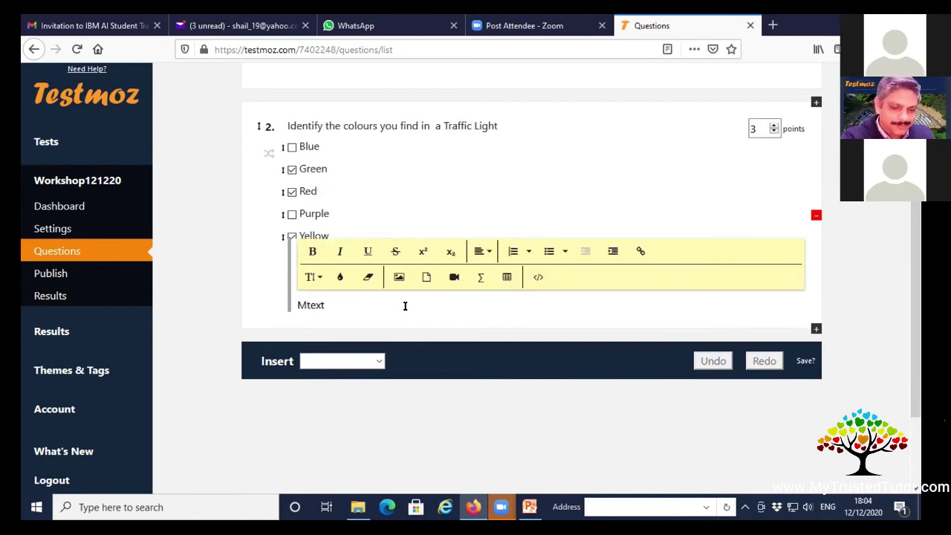
{"action": "type", "text": "nation here"}
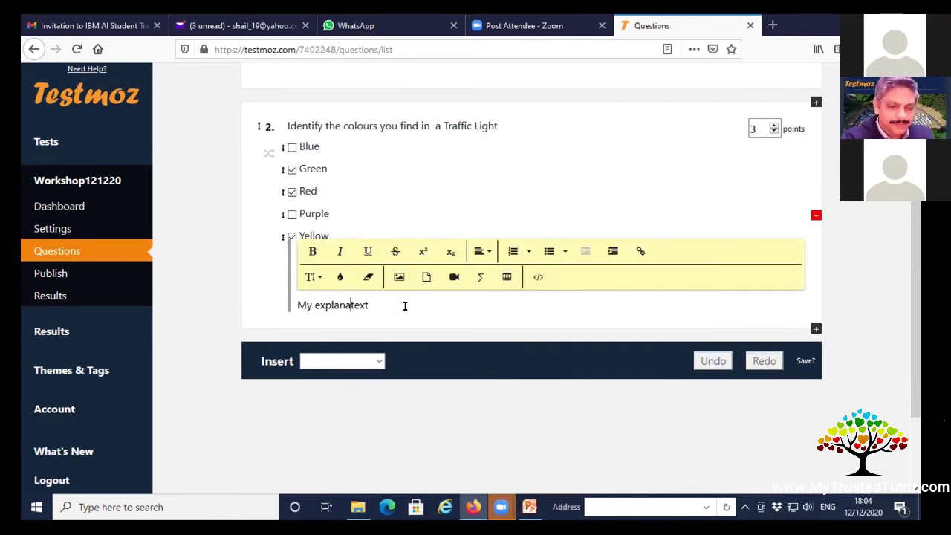
{"action": "key", "text": "Delete"}
{"action": "key", "text": "Delete"}
{"action": "key", "text": "Delete"}
{"action": "key", "text": "Delete"}
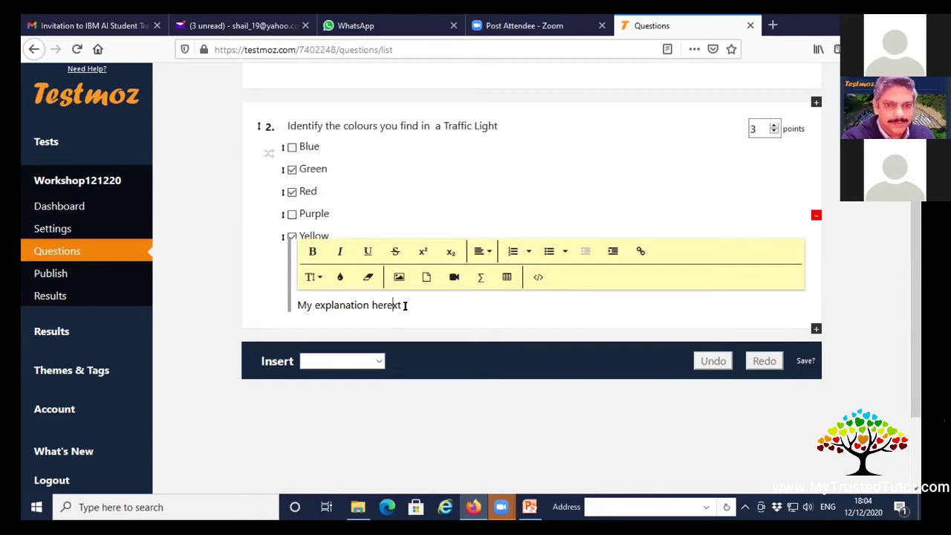
{"action": "left_click", "coordinate": [495, 355]}
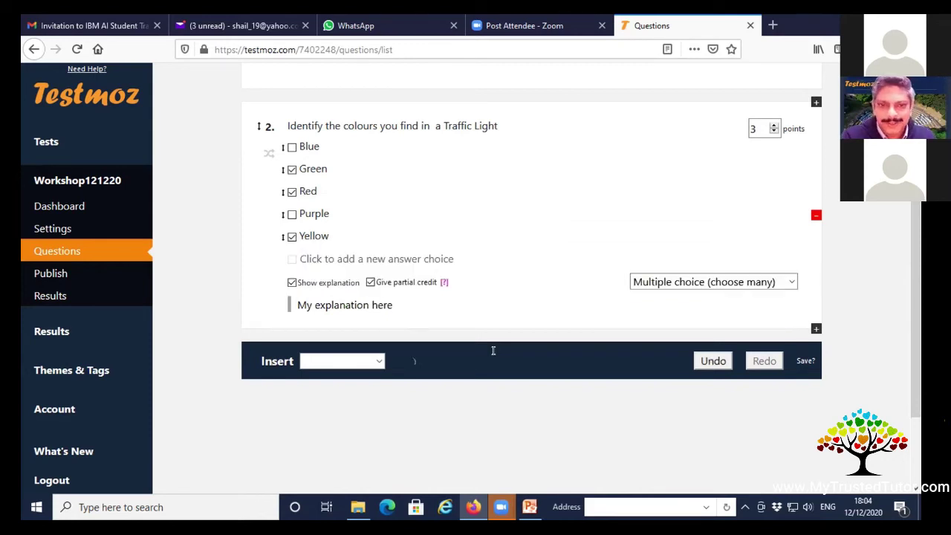
Colour the explanation text red and save question 2.
{"action": "triple_click", "coordinate": [383, 306]}
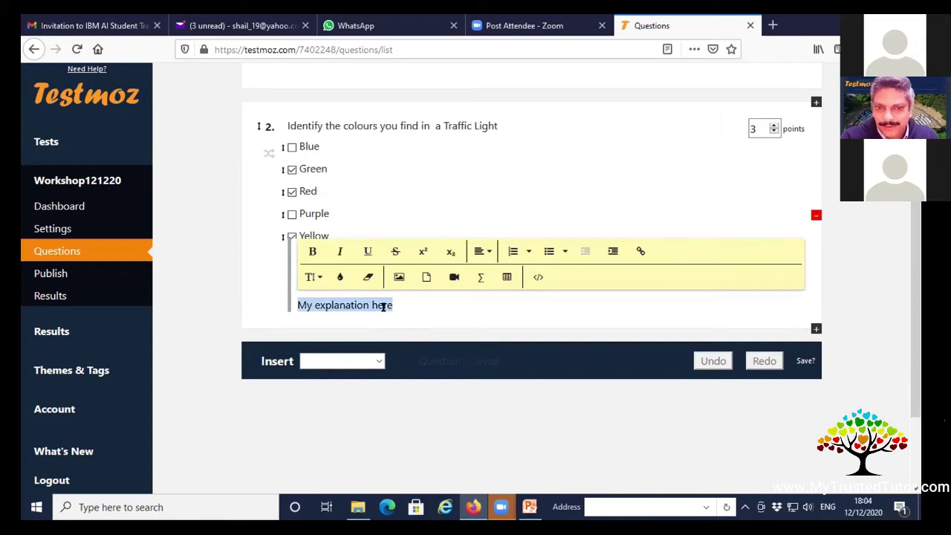
{"action": "left_click", "coordinate": [318, 276]}
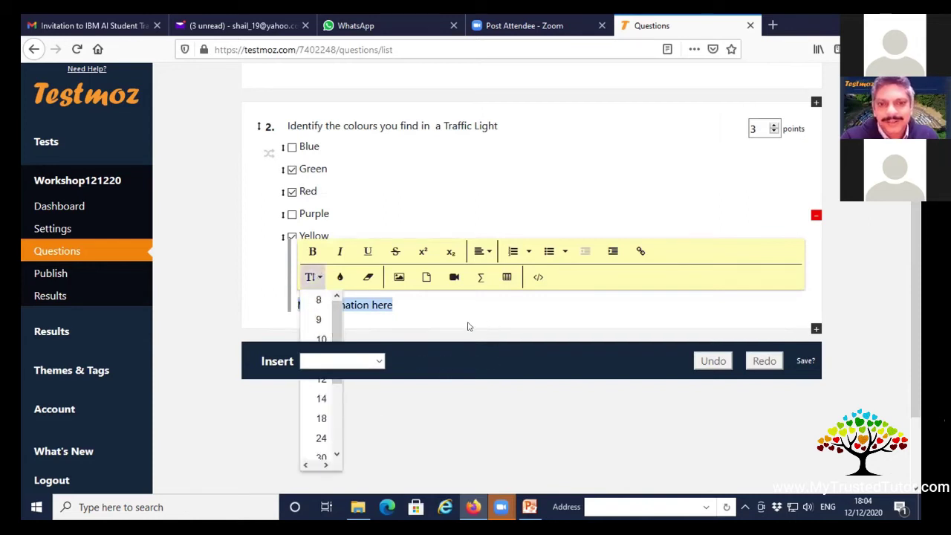
{"action": "left_click", "coordinate": [340, 276]}
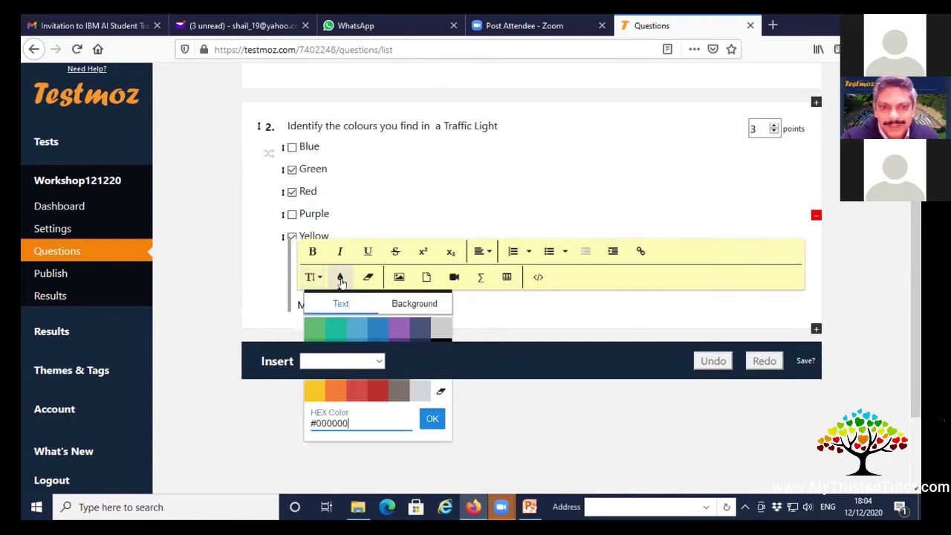
{"action": "left_click", "coordinate": [374, 391]}
{"action": "left_click_drag", "start_coordinate": [390, 305], "coordinate": [306, 306]}
{"action": "left_click", "coordinate": [416, 310]}
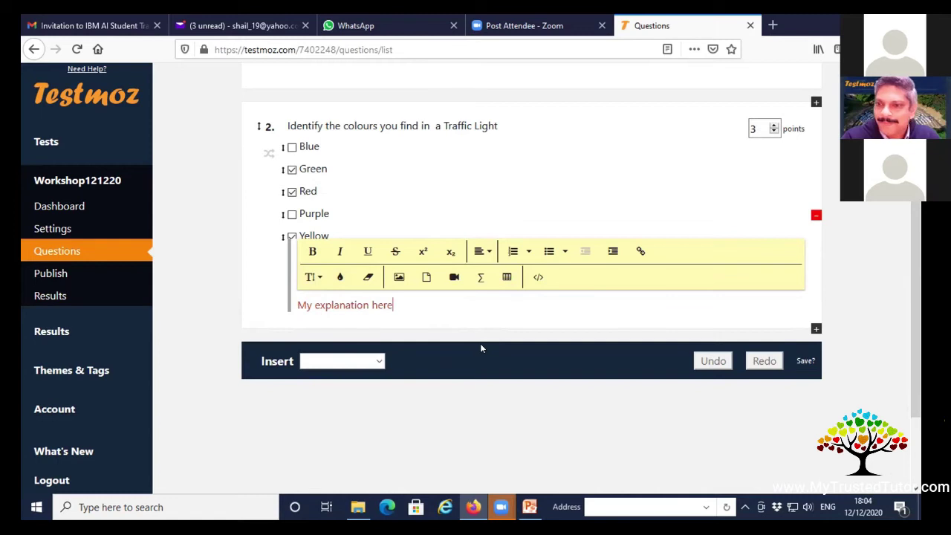
{"action": "left_click", "coordinate": [499, 364]}
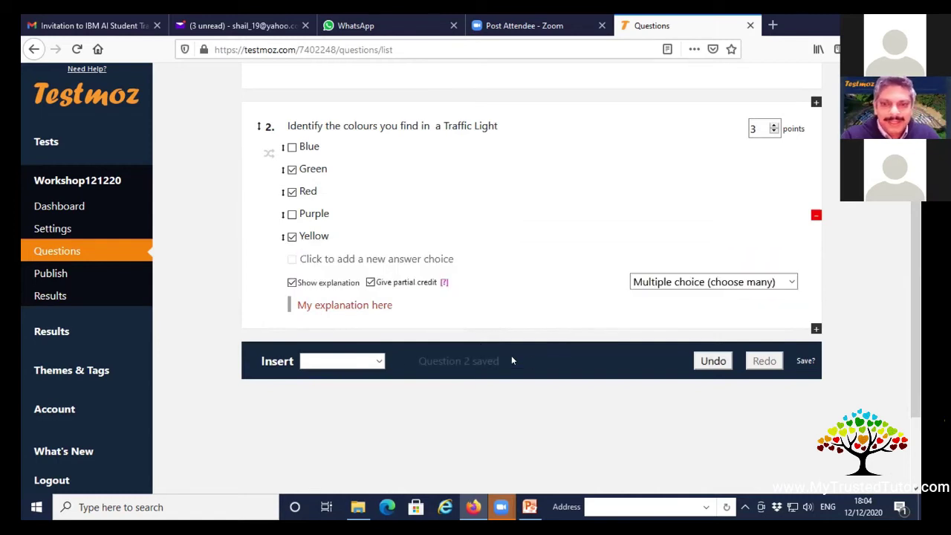
{"action": "left_click", "coordinate": [380, 360]}
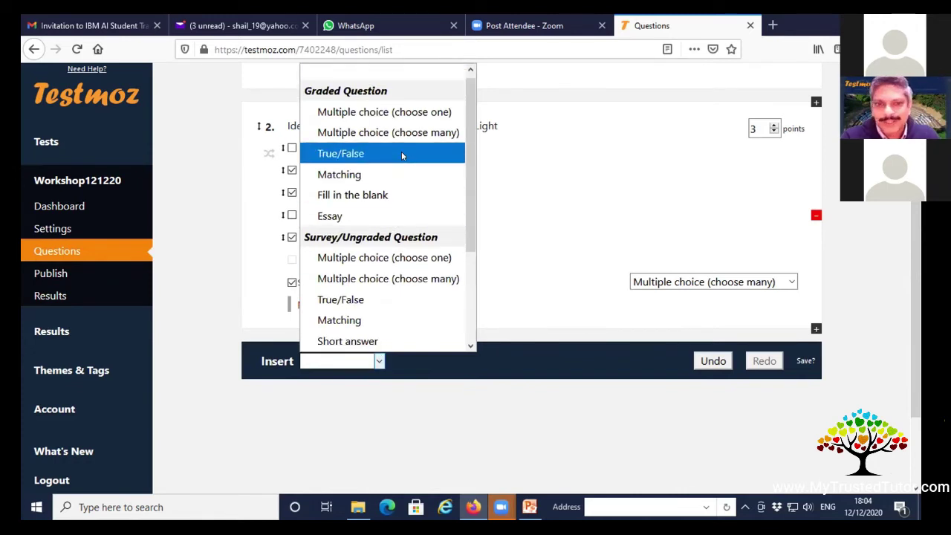
Add a True/False question 'The Red colour in a Traffic light means "STOP"', answered True.
{"action": "left_click", "coordinate": [401, 153]}
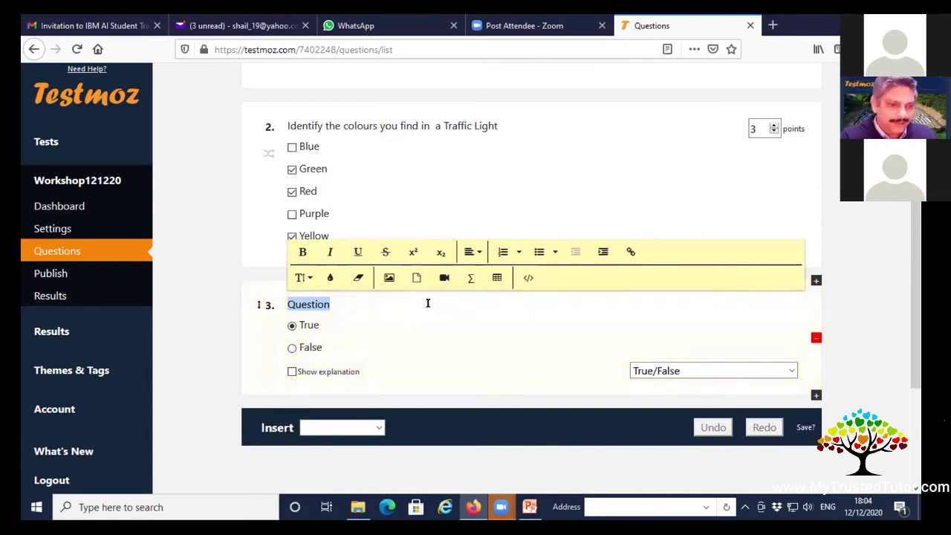
{"action": "type", "text": "The Red c"}
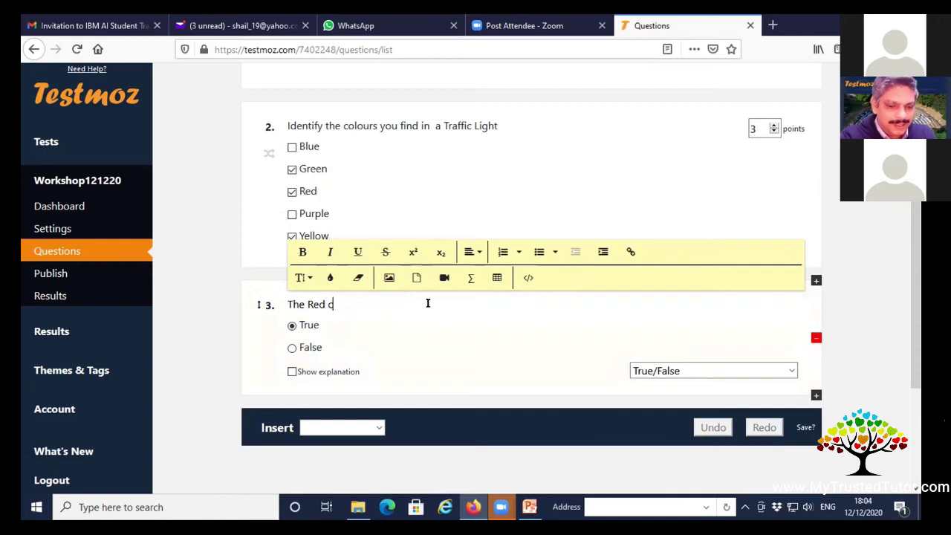
{"action": "type", "text": "olour in a"}
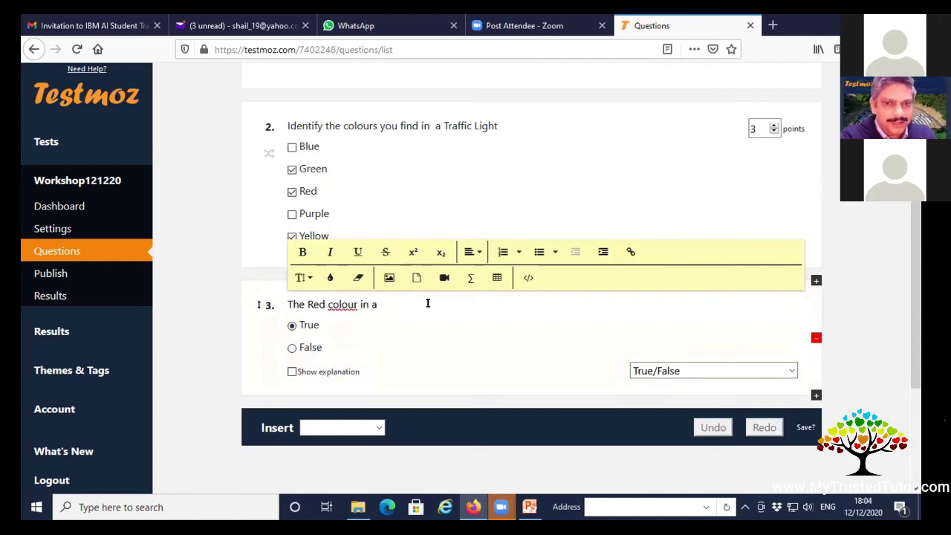
{"action": "type", "text": " Traffic light m"}
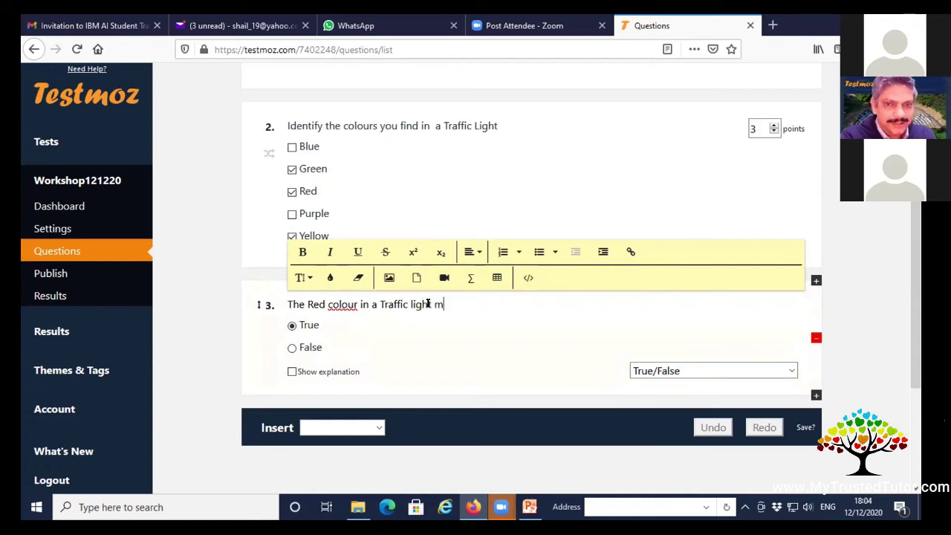
{"action": "type", "text": "eans \"STOP"}
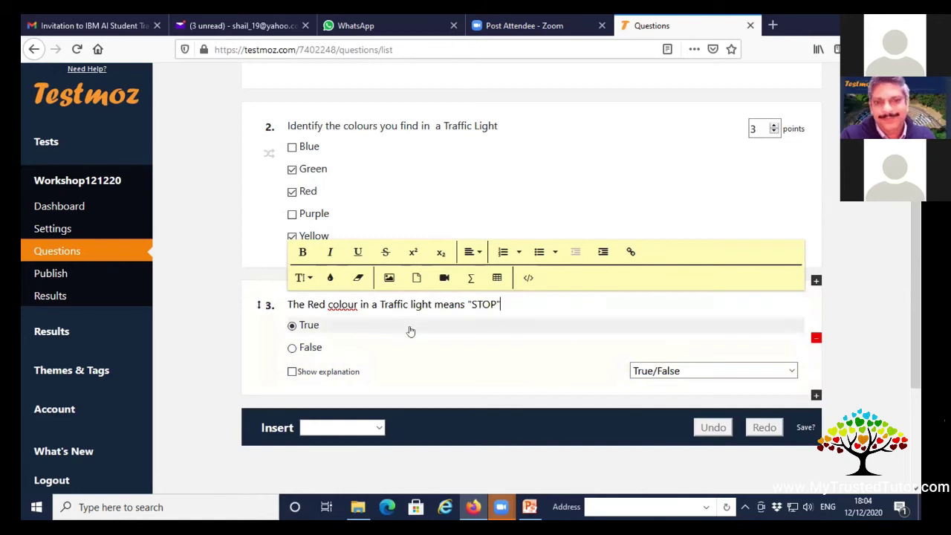
{"action": "left_click", "coordinate": [292, 327]}
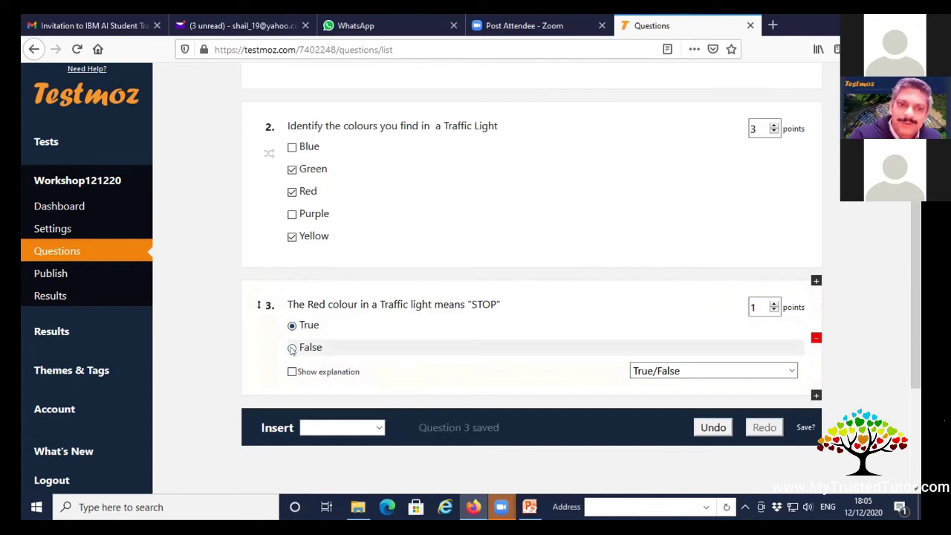
{"action": "left_click", "coordinate": [292, 349]}
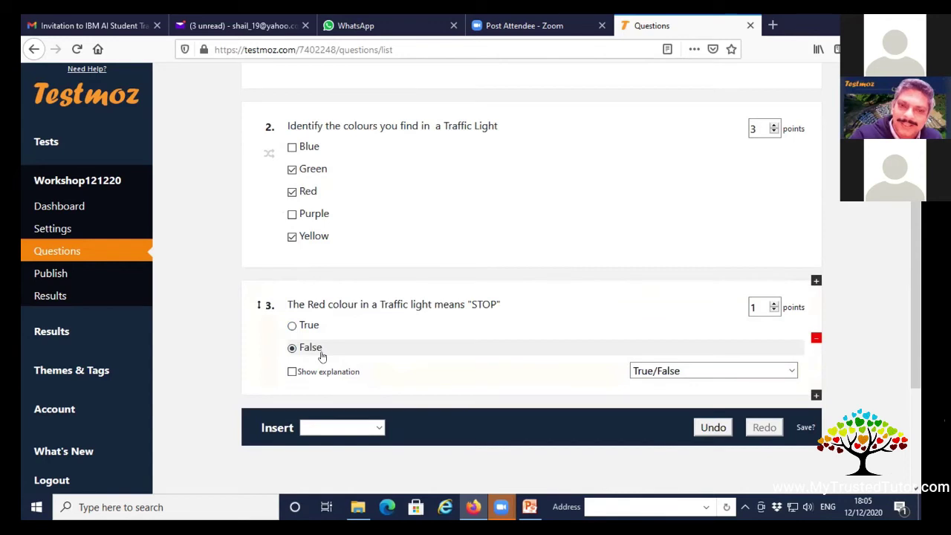
{"action": "left_click", "coordinate": [292, 326]}
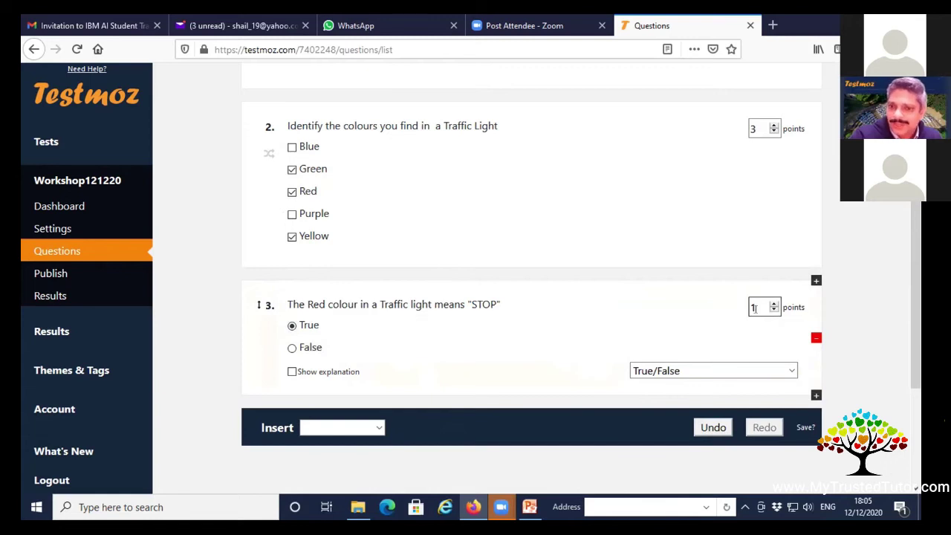
Insert a Matching question with its sample animal-class pairs.
{"action": "left_click", "coordinate": [377, 429]}
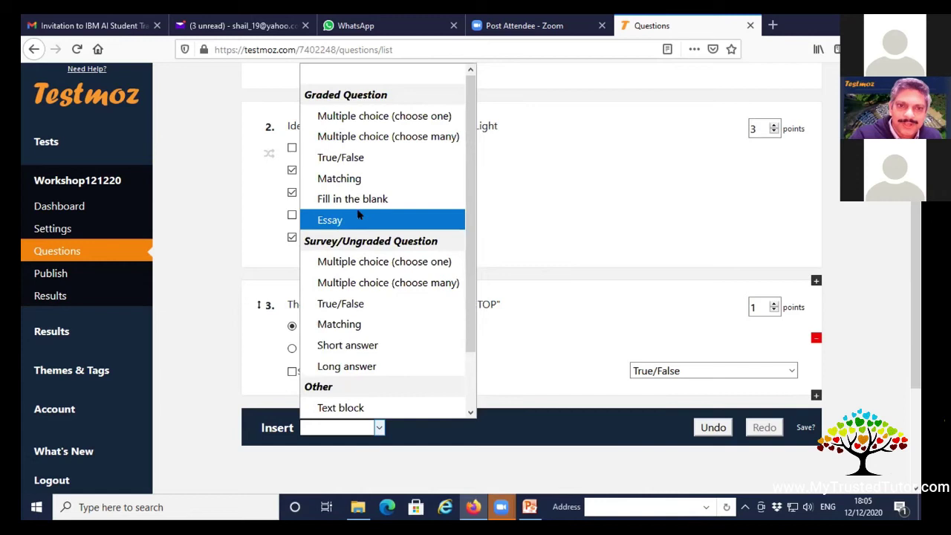
{"action": "left_click", "coordinate": [375, 187]}
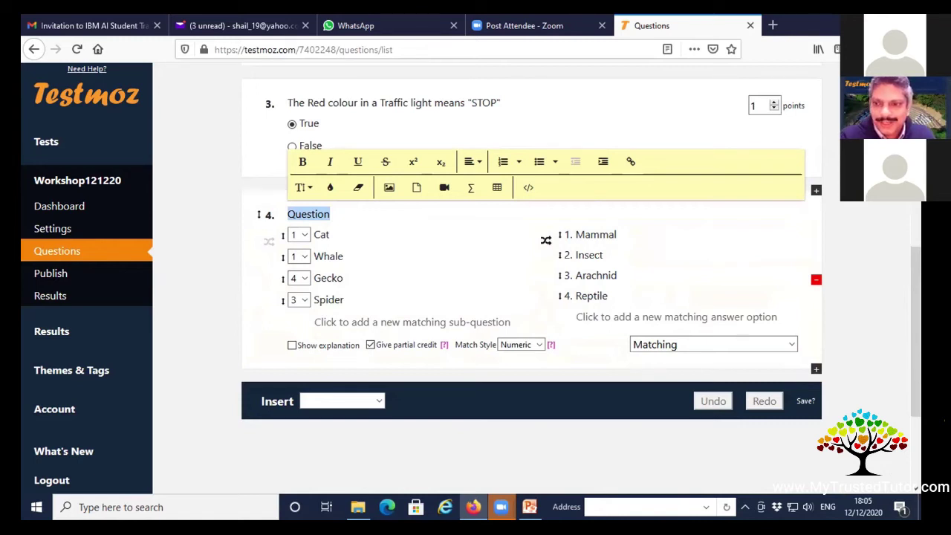
Replace question 4's placeholder with the prompt 'Match the participants with their school'.
{"action": "key", "text": "BackSpace"}
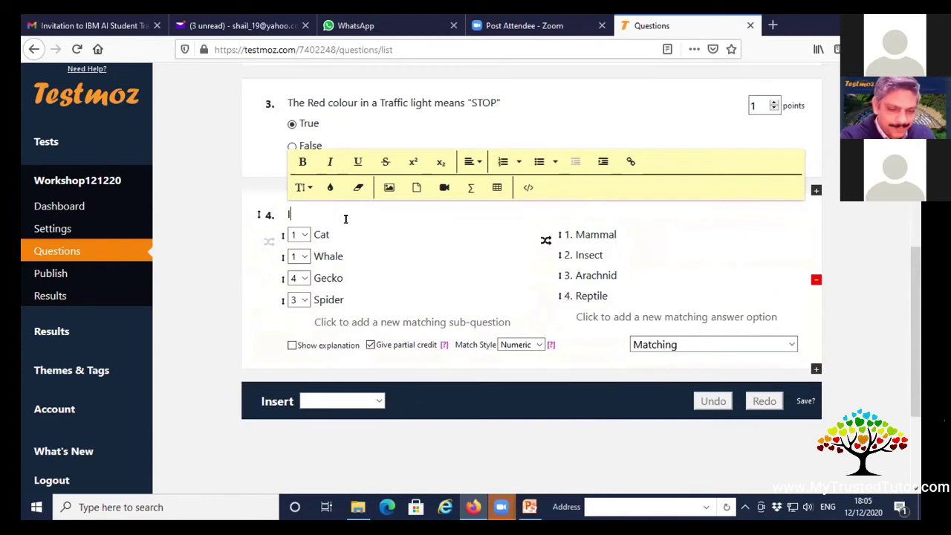
{"action": "type", "text": "Mat"}
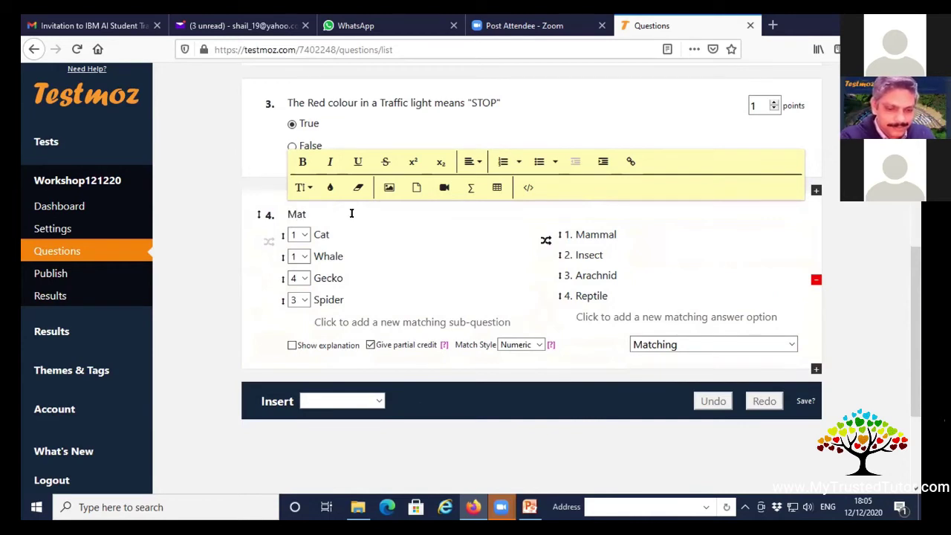
{"action": "type", "text": "ch the partic"}
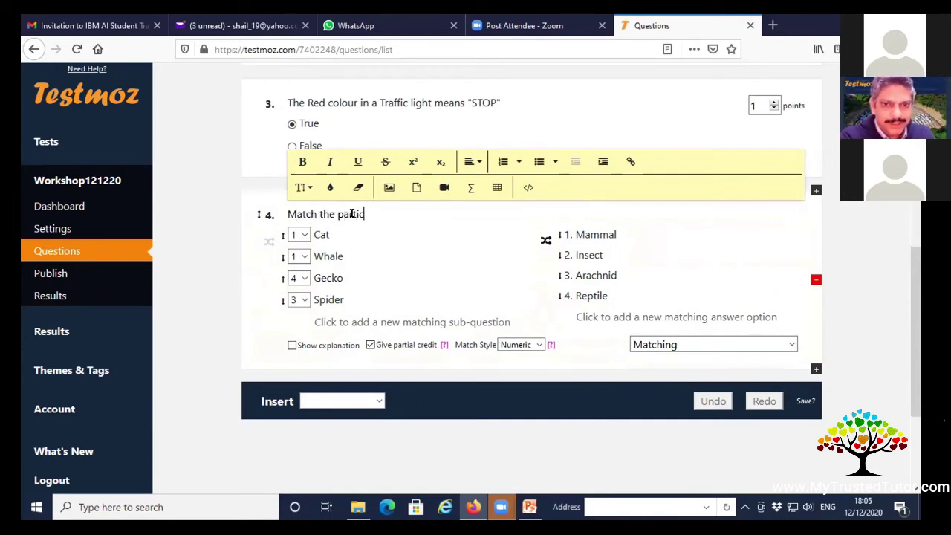
{"action": "type", "text": "ipants with their s"}
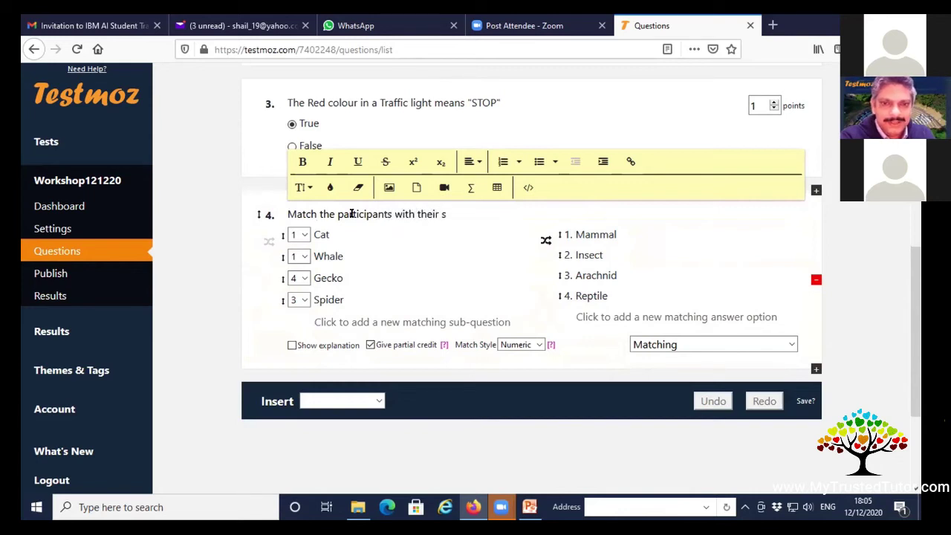
{"action": "type", "text": "chol"}
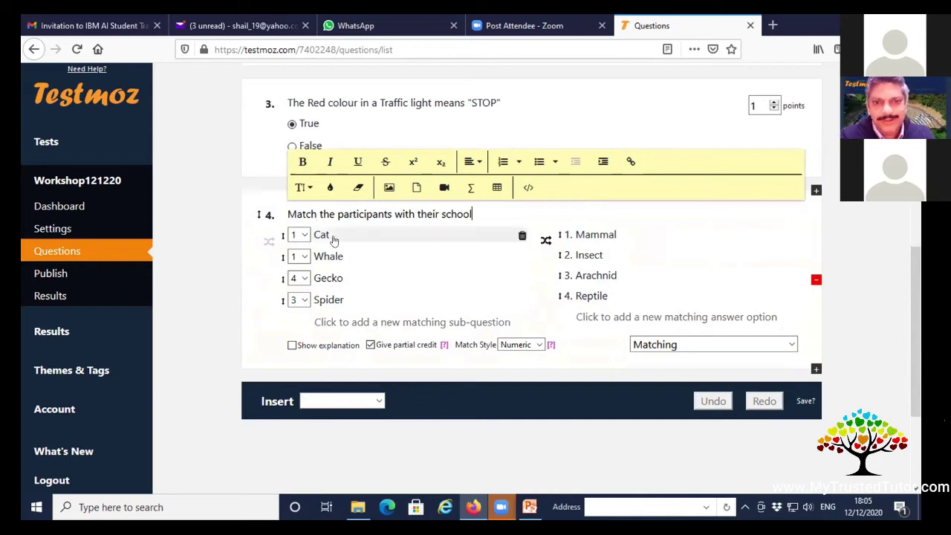
Replace Cat and Whale with two participant names and set school options Don Bosco and Keral.
{"action": "double_click", "coordinate": [332, 234]}
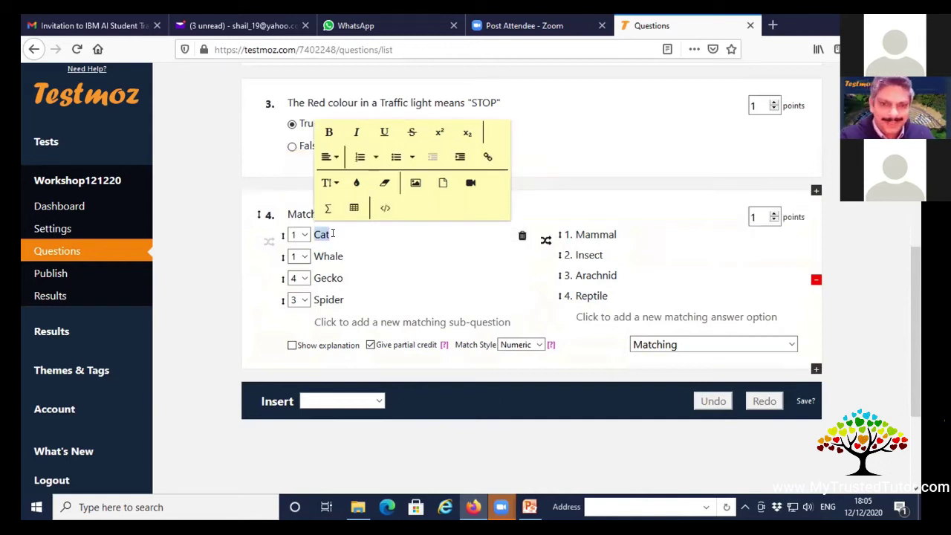
{"action": "type", "text": "Lee"}
{"action": "type", "text": "ch"}
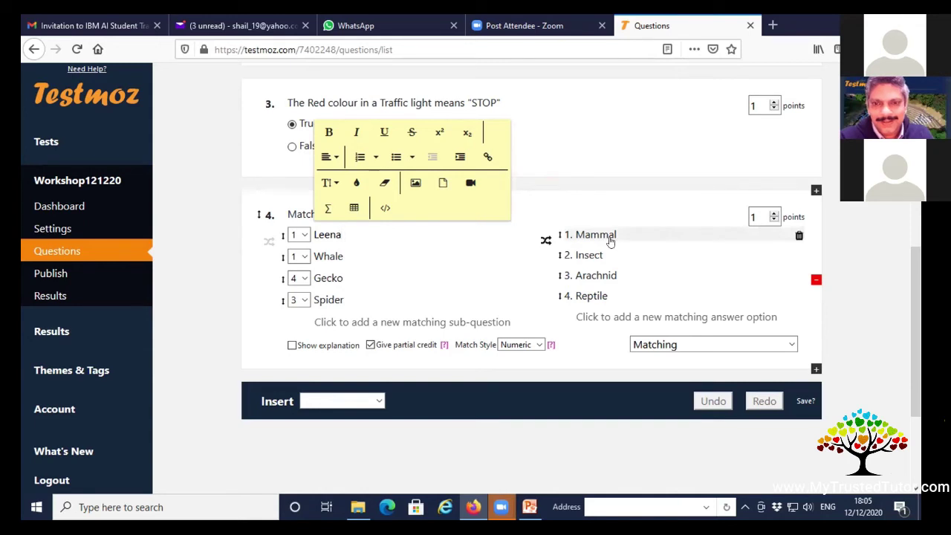
{"action": "double_click", "coordinate": [610, 239]}
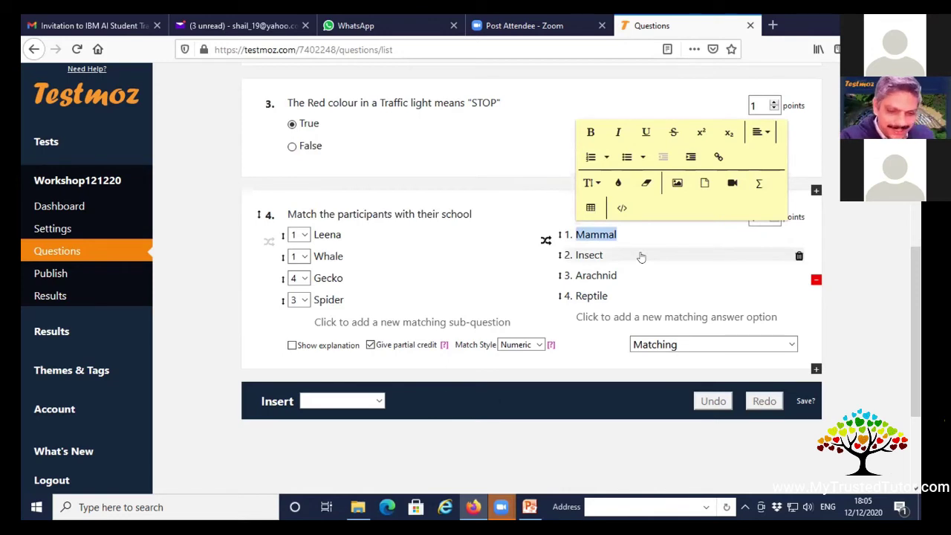
{"action": "type", "text": "K"}
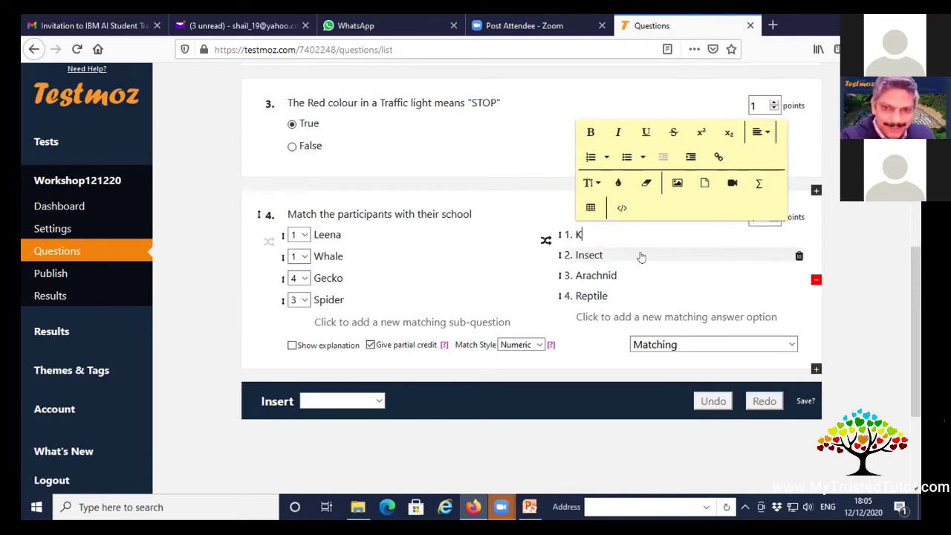
{"action": "double_click", "coordinate": [609, 276]}
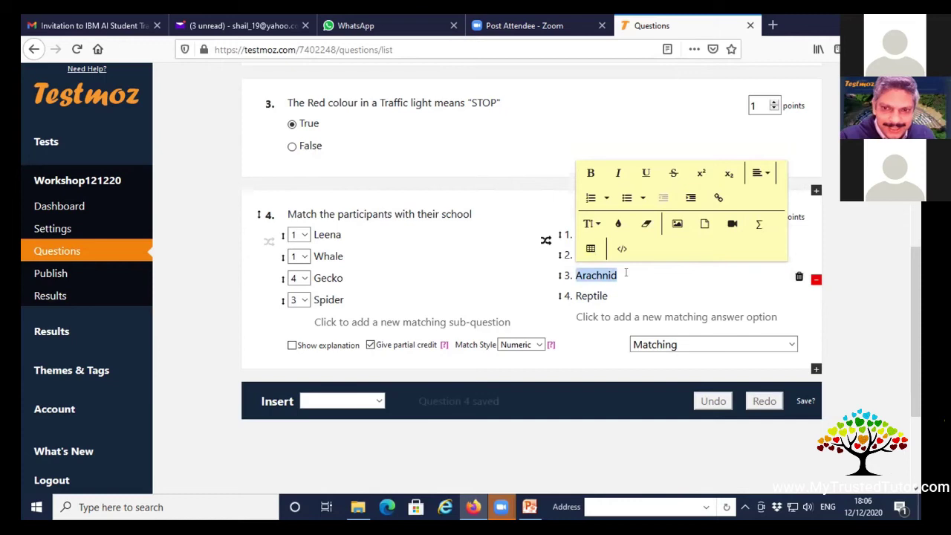
{"action": "type", "text": "Keral"}
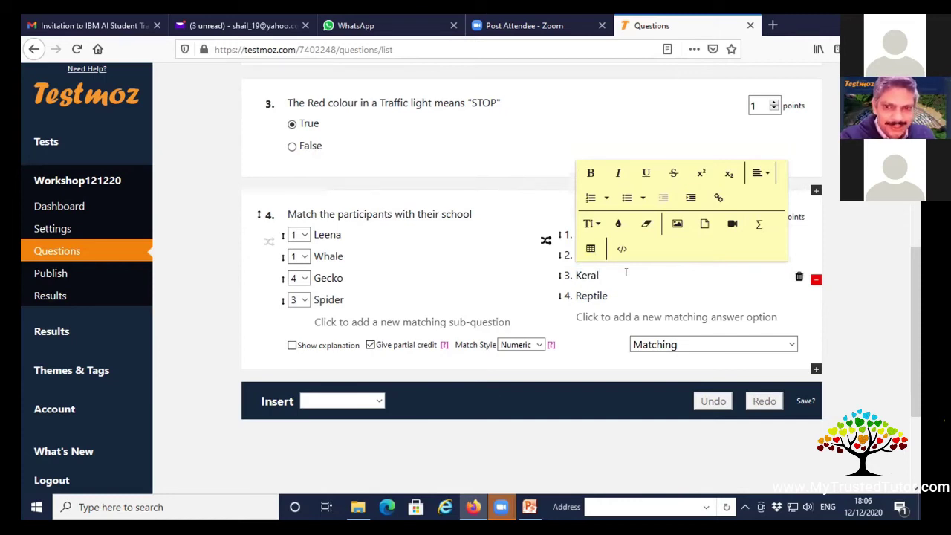
{"action": "double_click", "coordinate": [331, 257]}
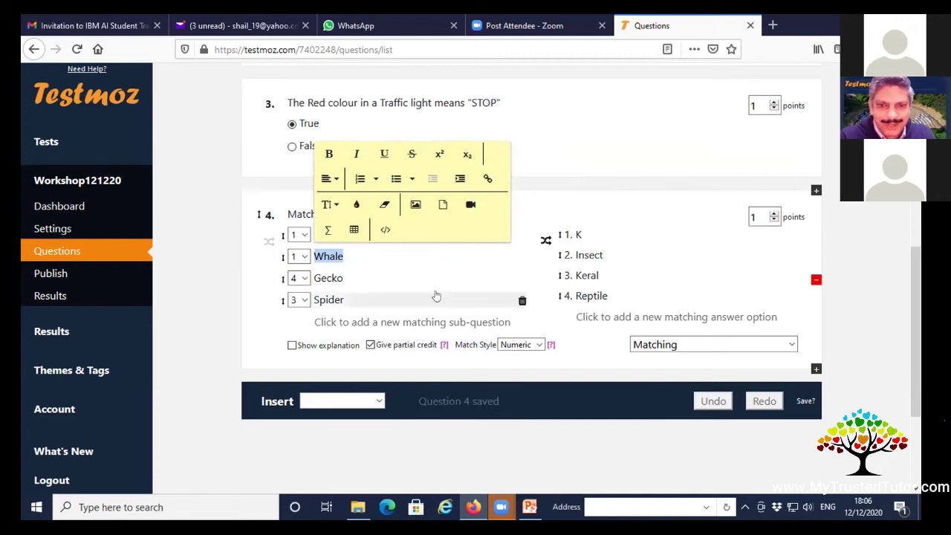
{"action": "type", "text": "Pooja"}
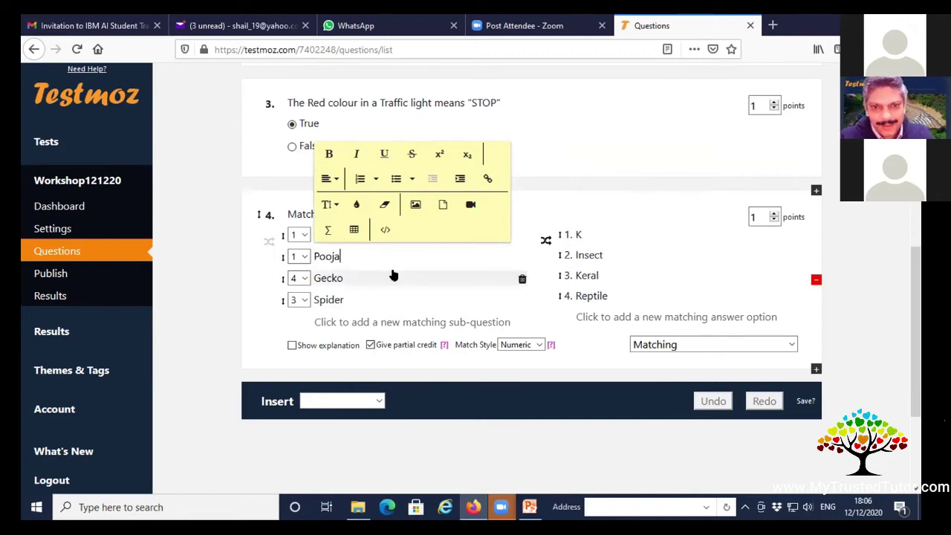
{"action": "left_click", "coordinate": [596, 232]}
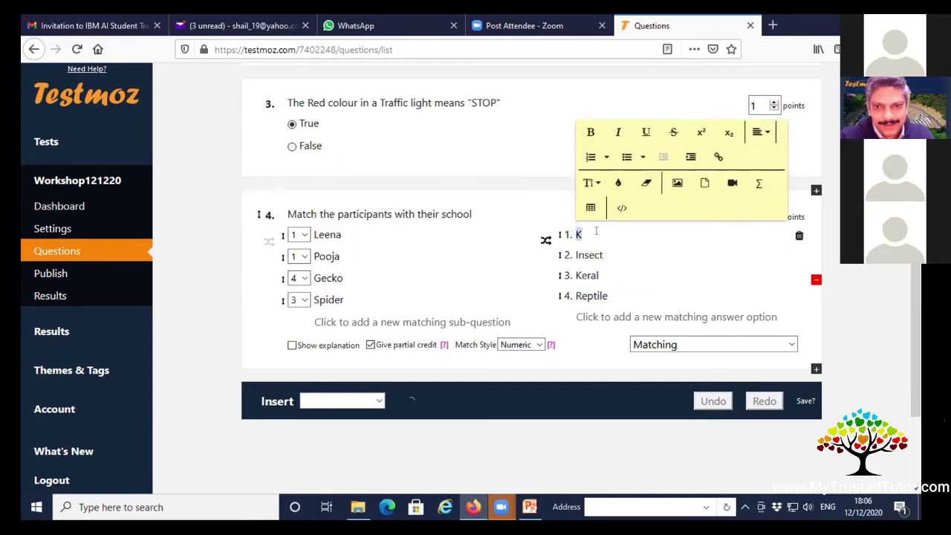
{"action": "type", "text": "Don Bosco"}
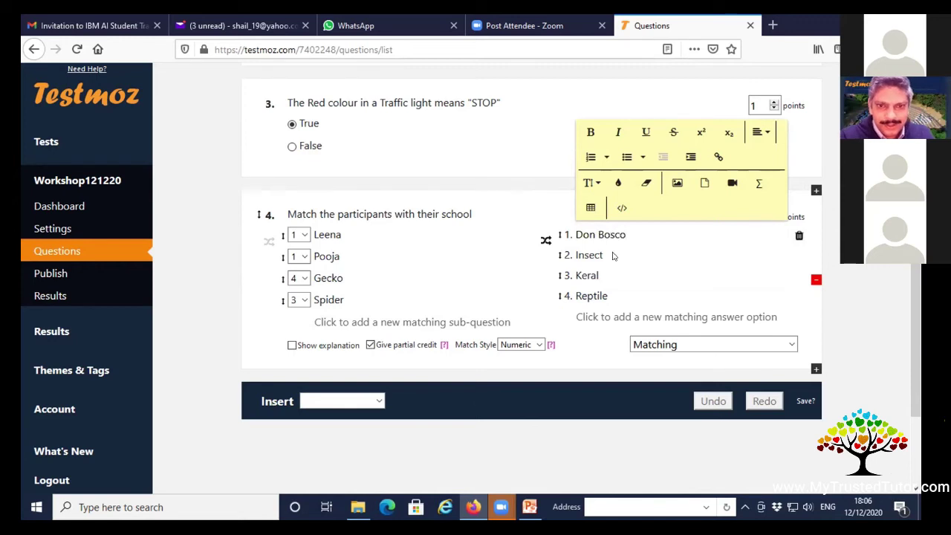
Replace Gecko and Spider with participant names and set school options TSS and ABC School.
{"action": "left_click", "coordinate": [331, 278]}
{"action": "type", "text": "Mukesh"}
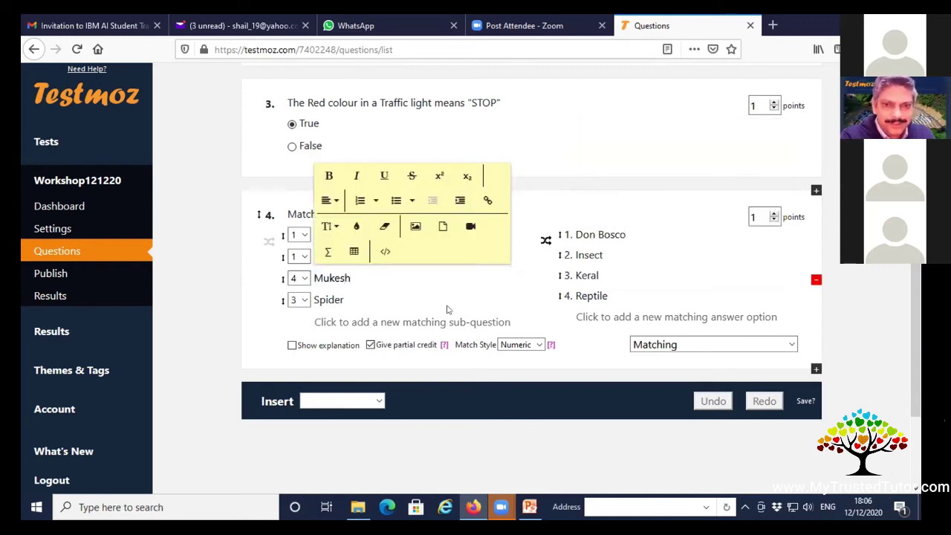
{"action": "left_click", "coordinate": [612, 256]}
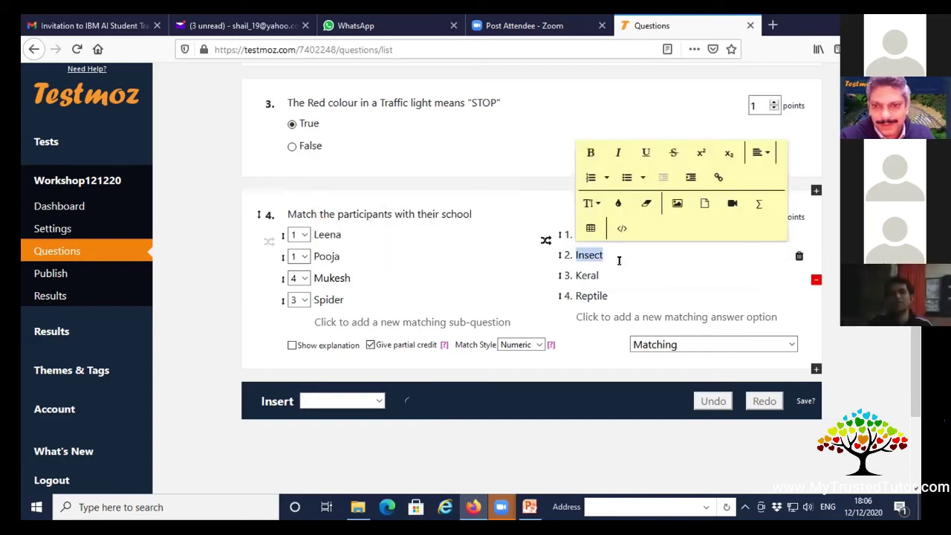
{"action": "type", "text": "TSS"}
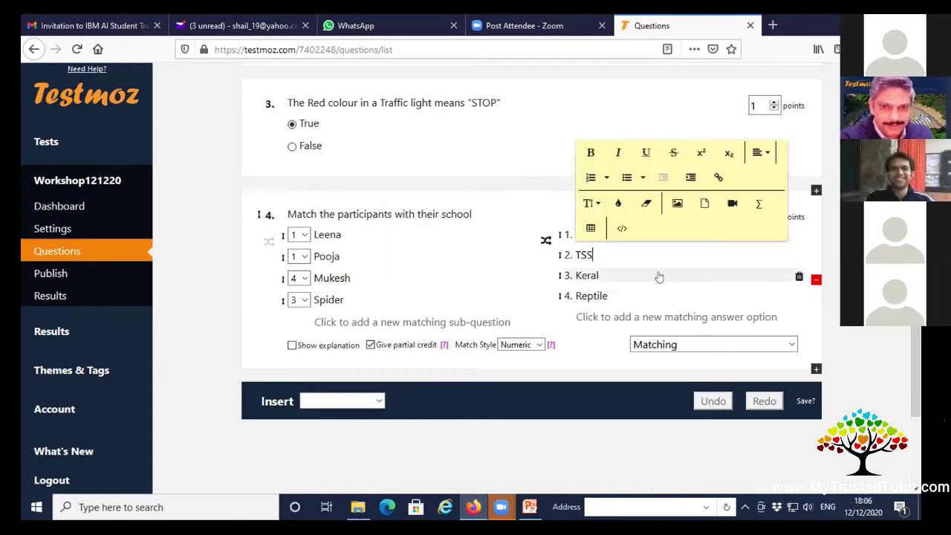
{"action": "left_click", "coordinate": [339, 301]}
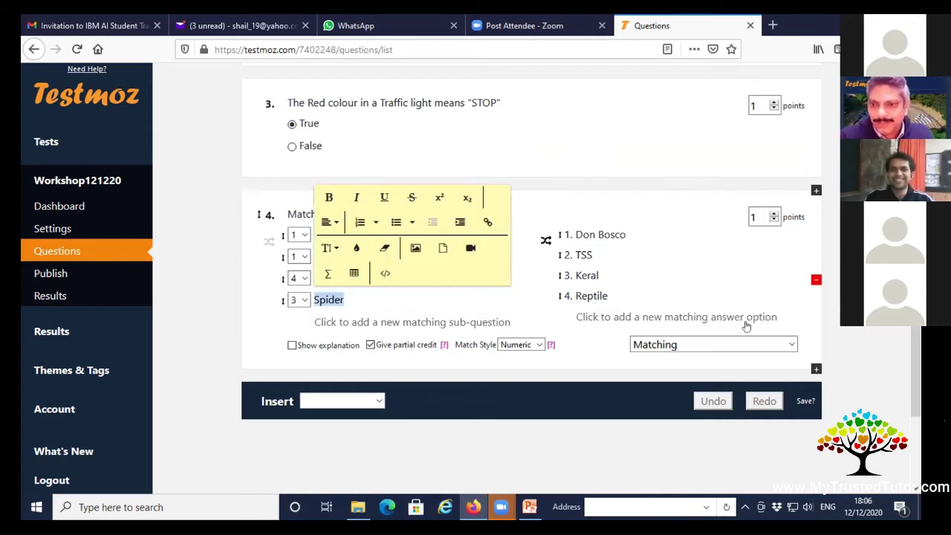
{"action": "type", "text": "Deepali"}
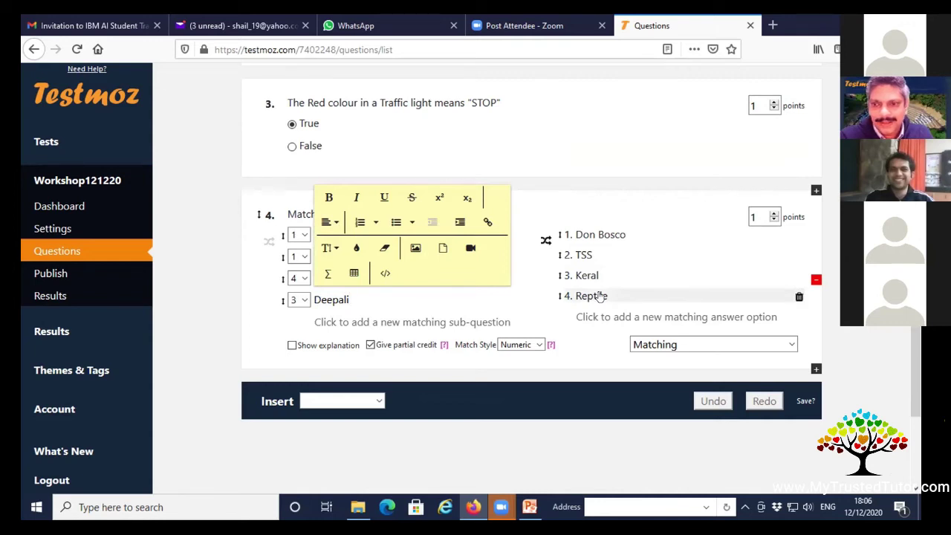
{"action": "double_click", "coordinate": [601, 296]}
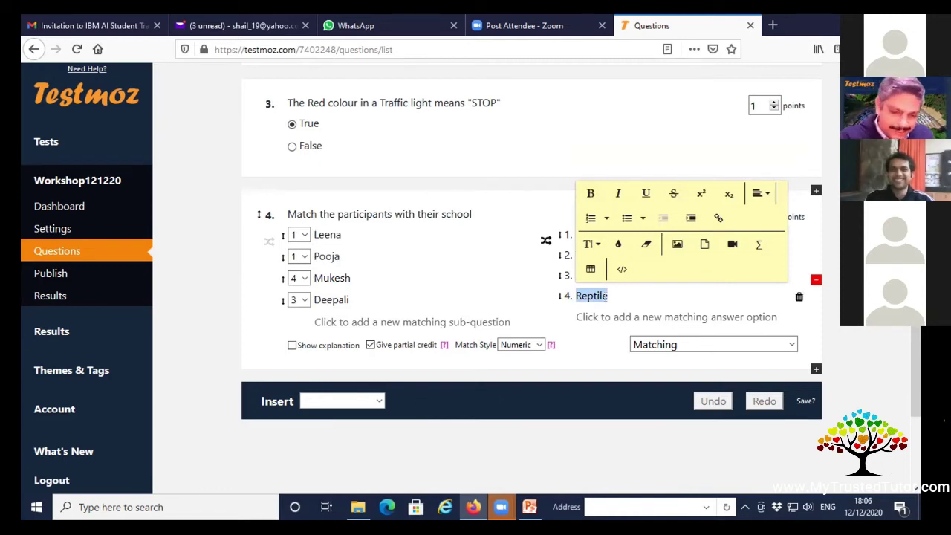
{"action": "type", "text": "ABC School"}
{"action": "left_click", "coordinate": [538, 398]}
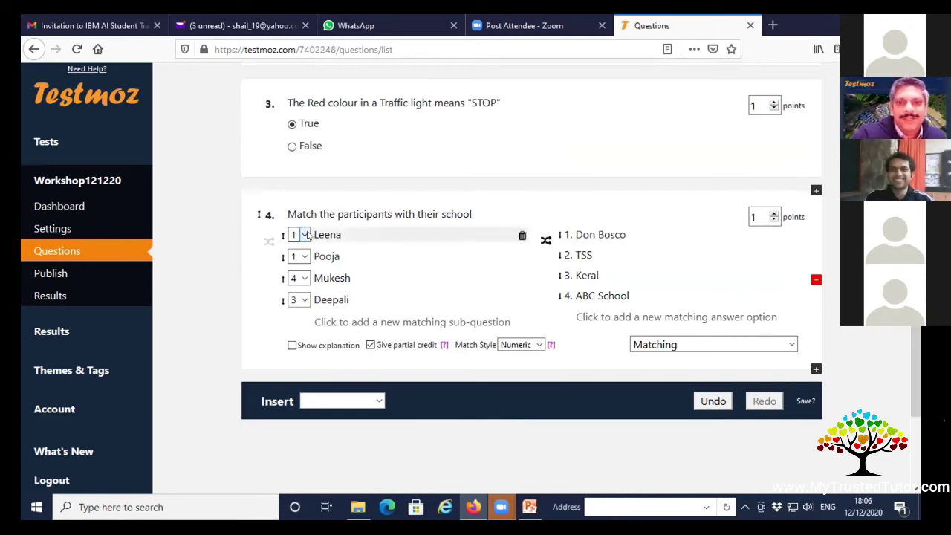
Correct the third school option from Keral to Kerala.
{"action": "double_click", "coordinate": [610, 274]}
{"action": "left_click", "coordinate": [611, 275]}
{"action": "type", "text": "a"}
{"action": "left_click", "coordinate": [510, 385]}
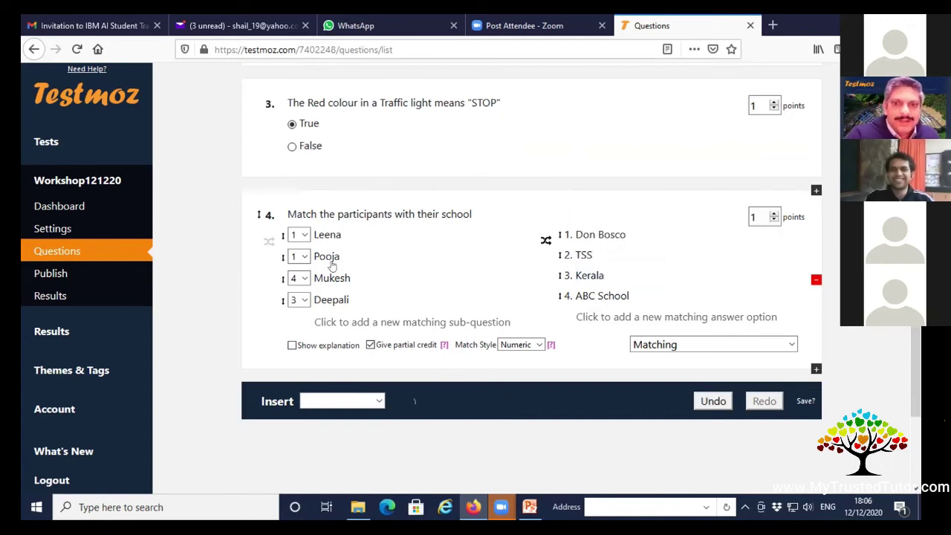
Set the four participants' correct matches to schools 3, 1, 2 and 4.
{"action": "left_click", "coordinate": [304, 234]}
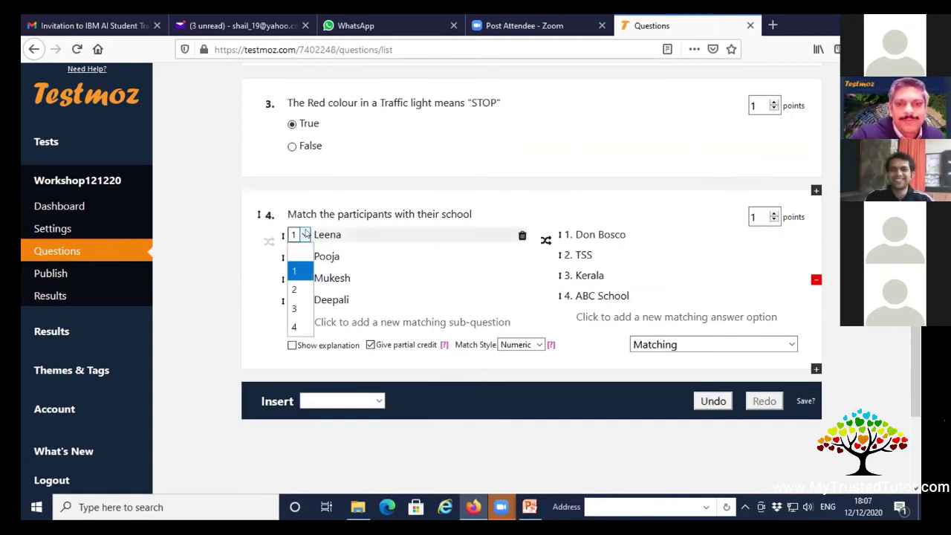
{"action": "left_click", "coordinate": [294, 307]}
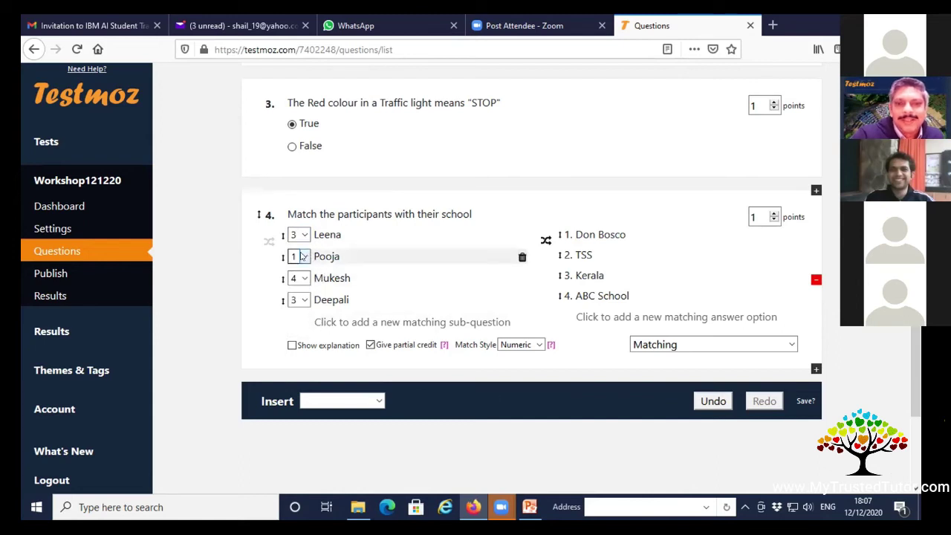
{"action": "left_click", "coordinate": [303, 256]}
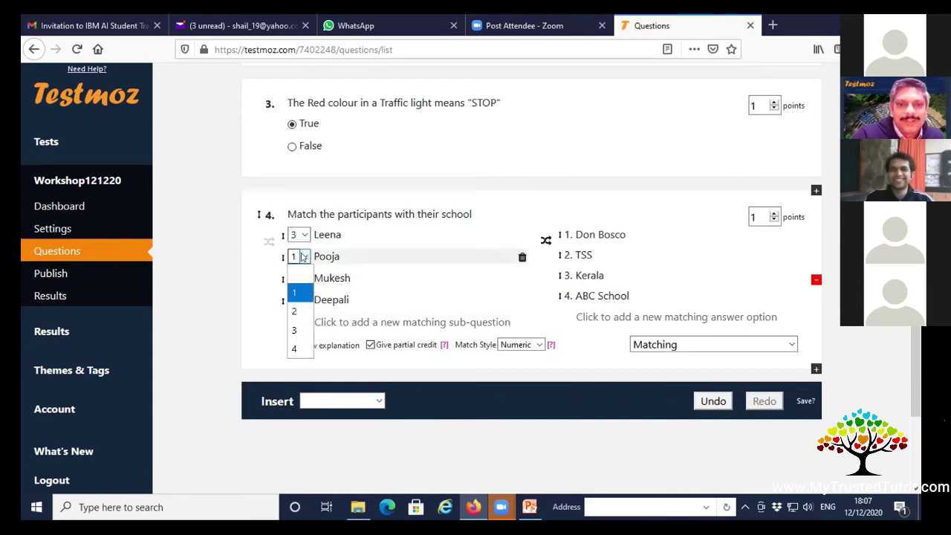
{"action": "left_click", "coordinate": [297, 292]}
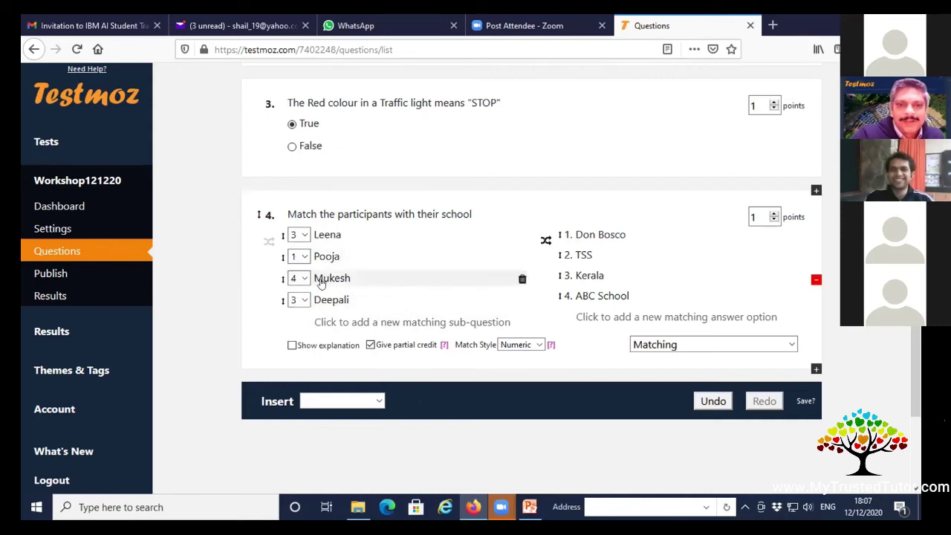
{"action": "left_click", "coordinate": [305, 279]}
{"action": "left_click", "coordinate": [295, 333]}
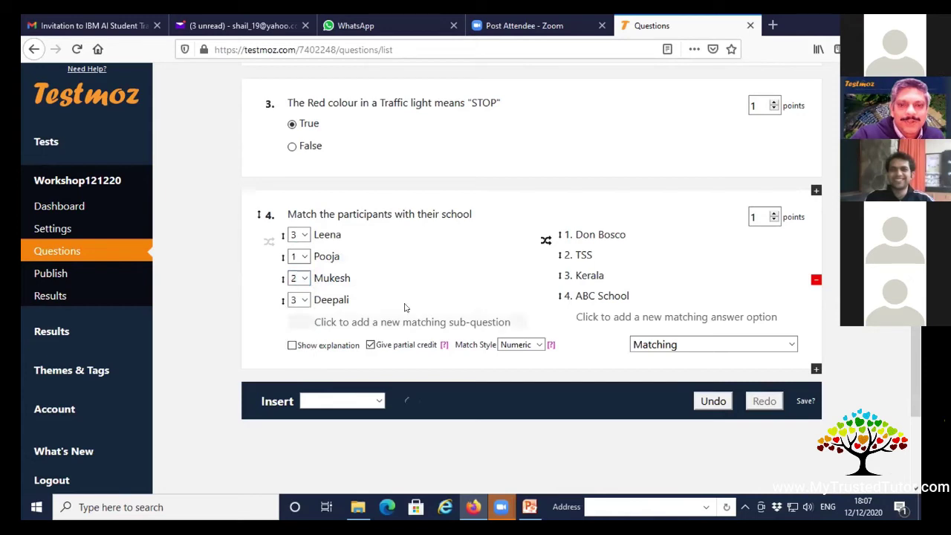
{"action": "left_click", "coordinate": [299, 300]}
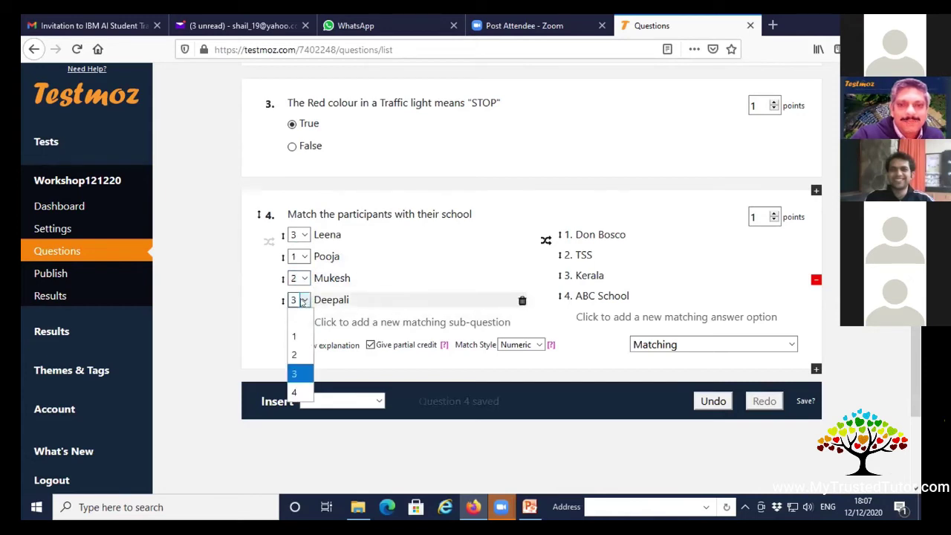
{"action": "left_click", "coordinate": [294, 391]}
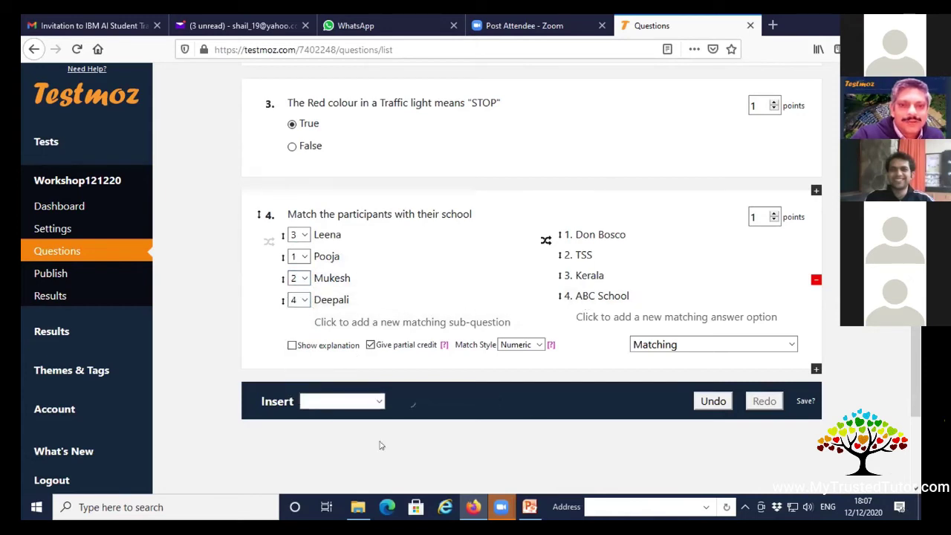
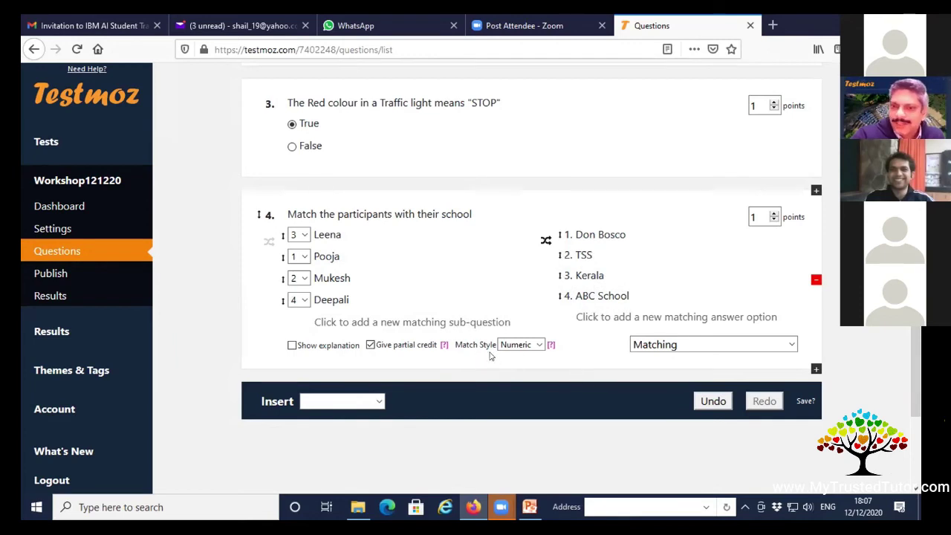
Keep question 4's matching style numeric and change its points from 1 to 4.
{"action": "left_click", "coordinate": [532, 348]}
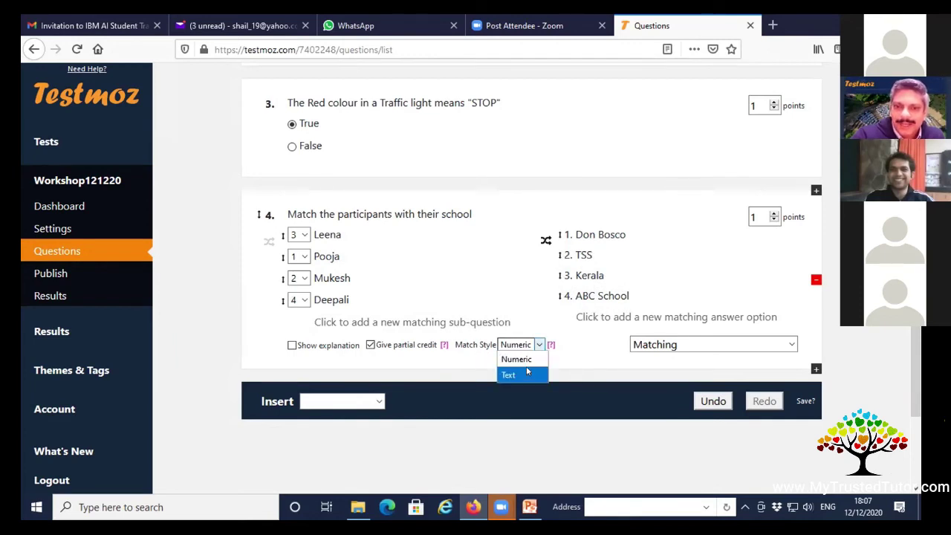
{"action": "left_click", "coordinate": [523, 372]}
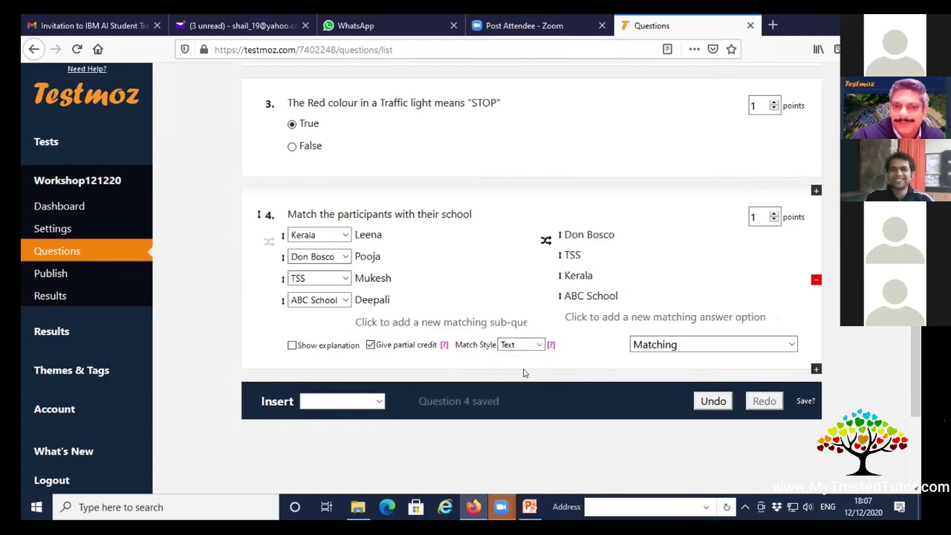
{"action": "left_click", "coordinate": [532, 346]}
{"action": "left_click", "coordinate": [528, 360]}
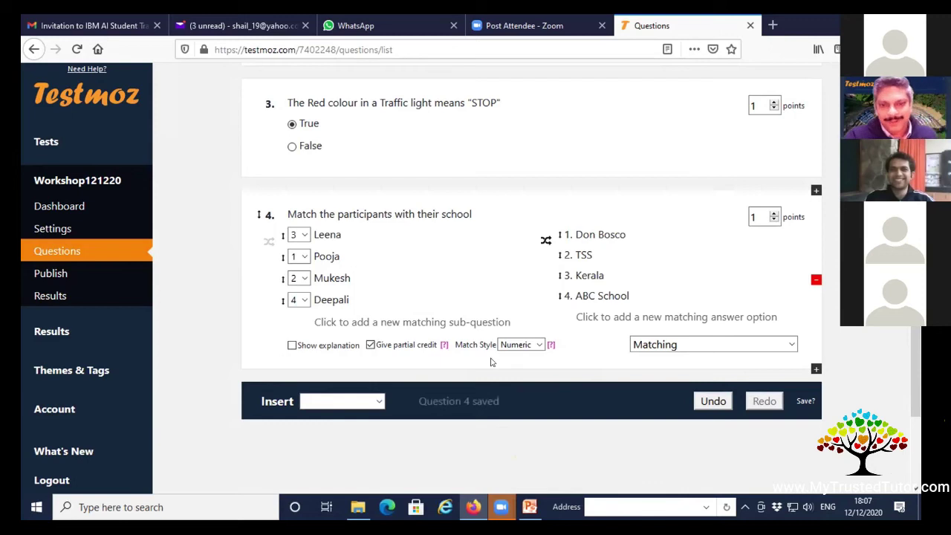
{"action": "scroll", "coordinate": [491, 361], "scroll_direction": "down", "scroll_amount": 2}
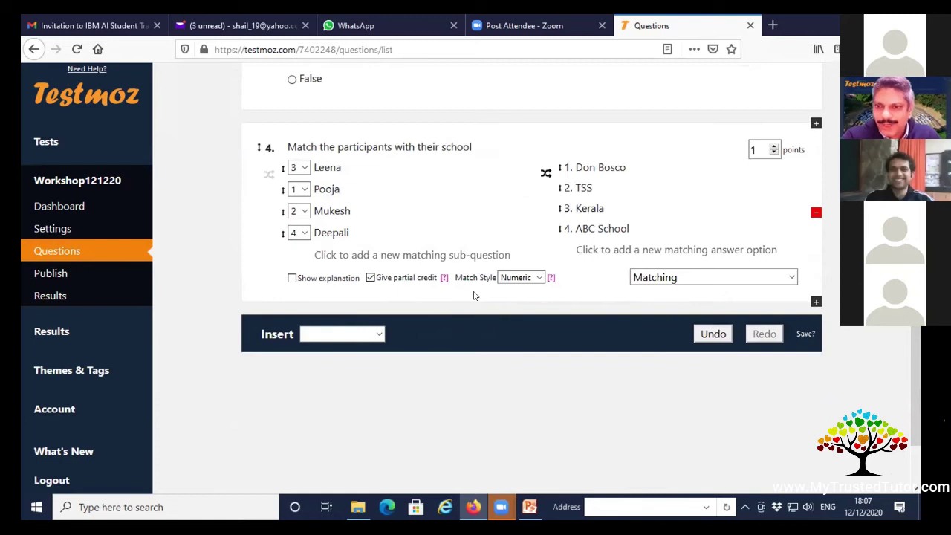
{"action": "left_click_drag", "start_coordinate": [762, 147], "coordinate": [734, 150]}
{"action": "type", "text": "4"}
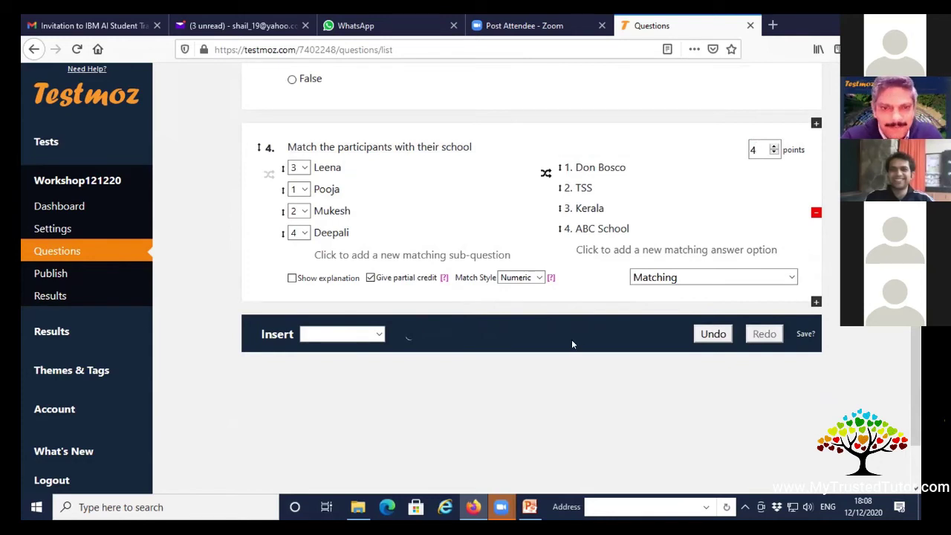
Add fill-in-the-blank question 5 reading 'Which is the capital of Karnataka'.
{"action": "left_click", "coordinate": [378, 334]}
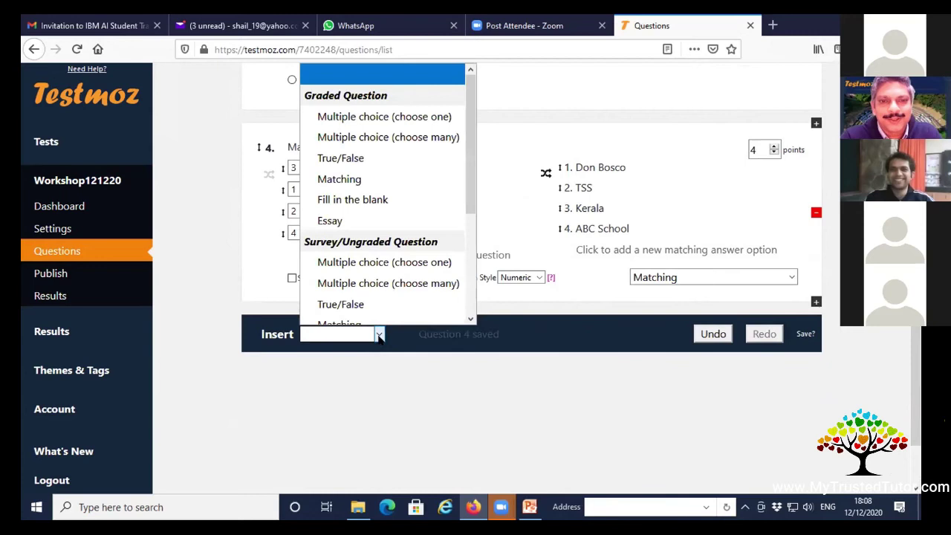
{"action": "left_click", "coordinate": [393, 198]}
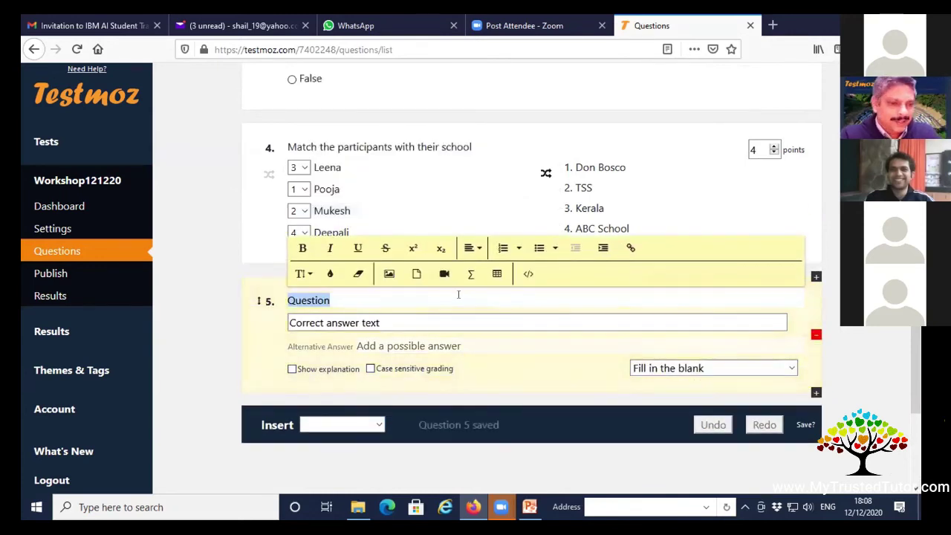
{"action": "type", "text": "Who"}
{"action": "key", "text": "BackSpace"}
{"action": "key", "text": "BackSpace"}
{"action": "key", "text": "BackSpace"}
{"action": "key", "text": "BackSpace"}
{"action": "type", "text": "Which is "}
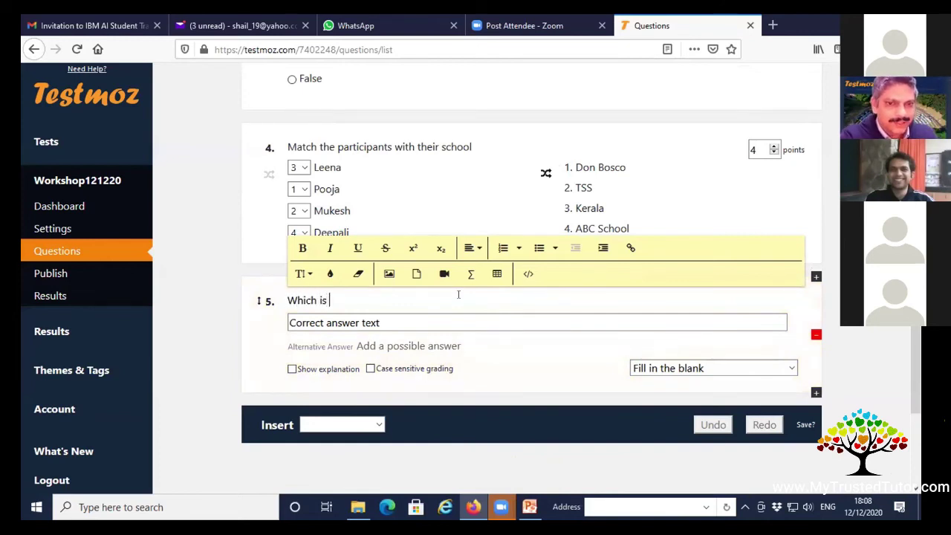
{"action": "type", "text": "the capita"}
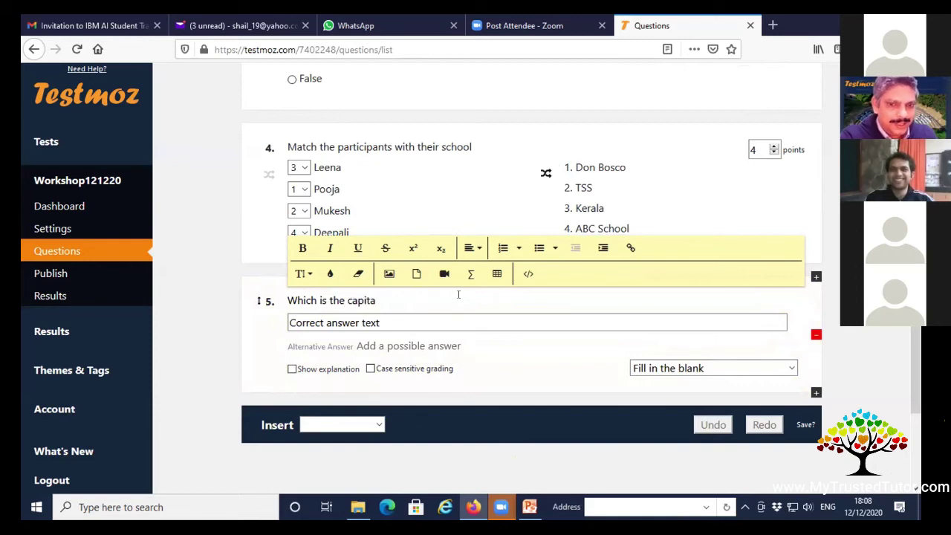
{"action": "type", "text": "l of Karnataka"}
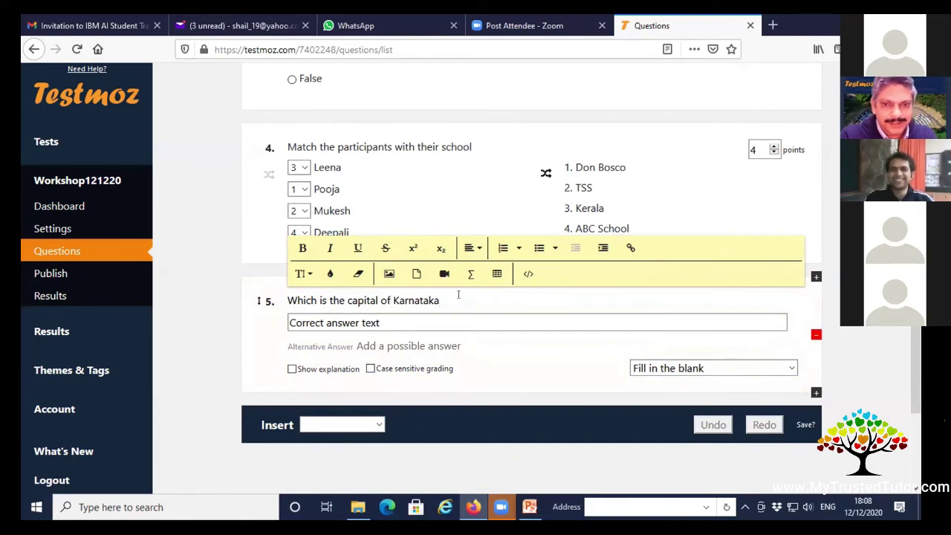
Accept Bengaluru and Bangalore as answers and save question 5 for 1 point.
{"action": "left_click", "coordinate": [430, 324]}
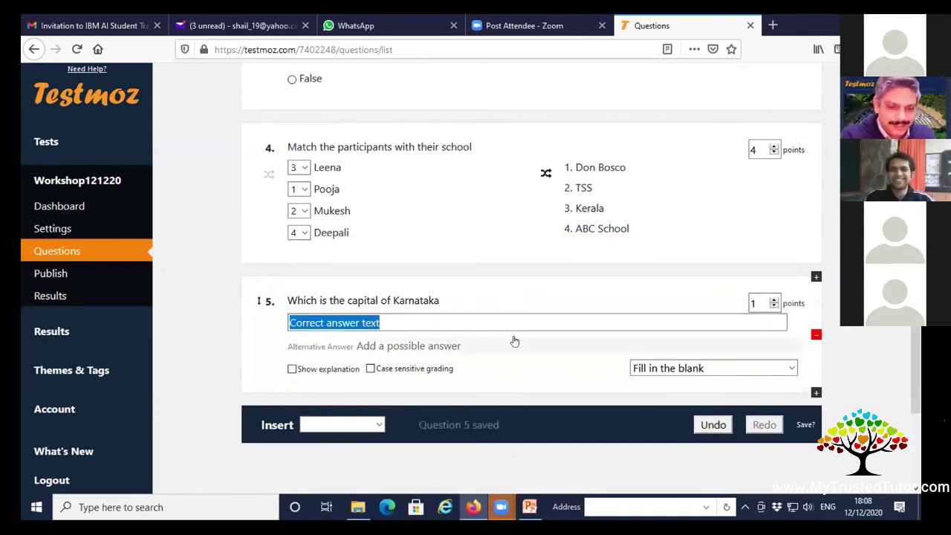
{"action": "type", "text": "Beng"}
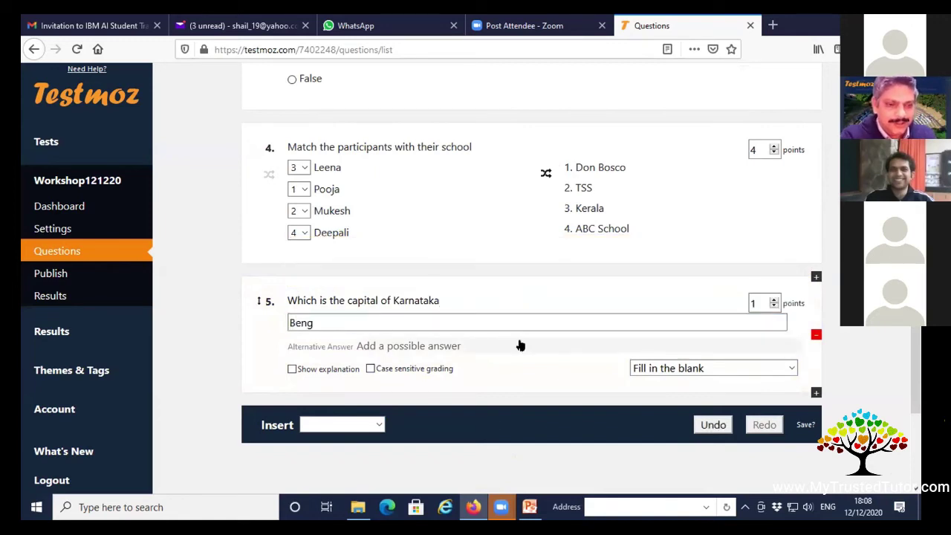
{"action": "type", "text": "aluru"}
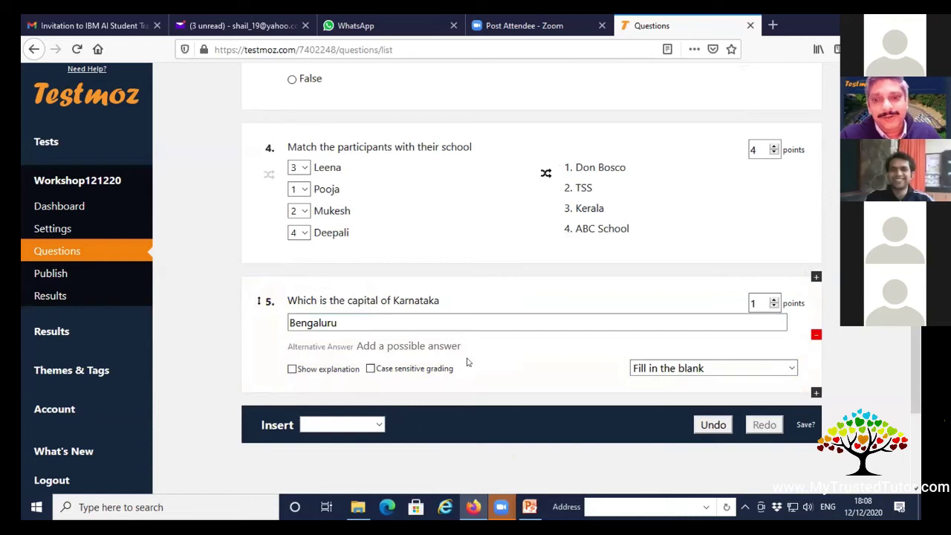
{"action": "left_click", "coordinate": [460, 346]}
{"action": "type", "text": "Bangalore"}
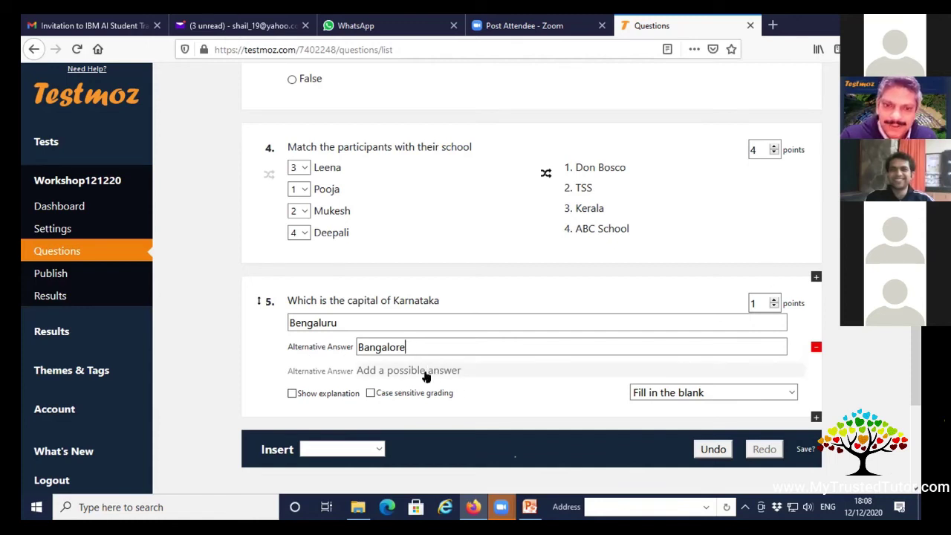
{"action": "left_click", "coordinate": [426, 372]}
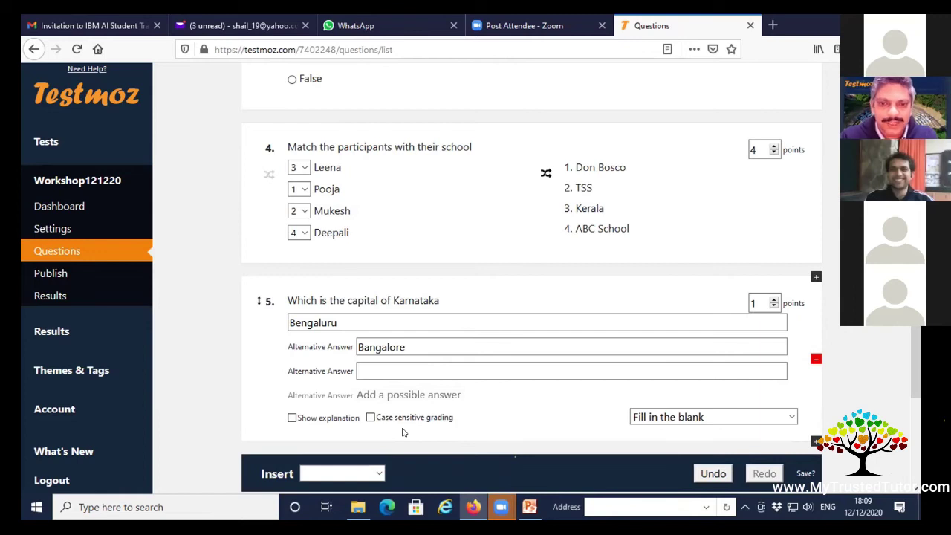
{"action": "left_click", "coordinate": [563, 373]}
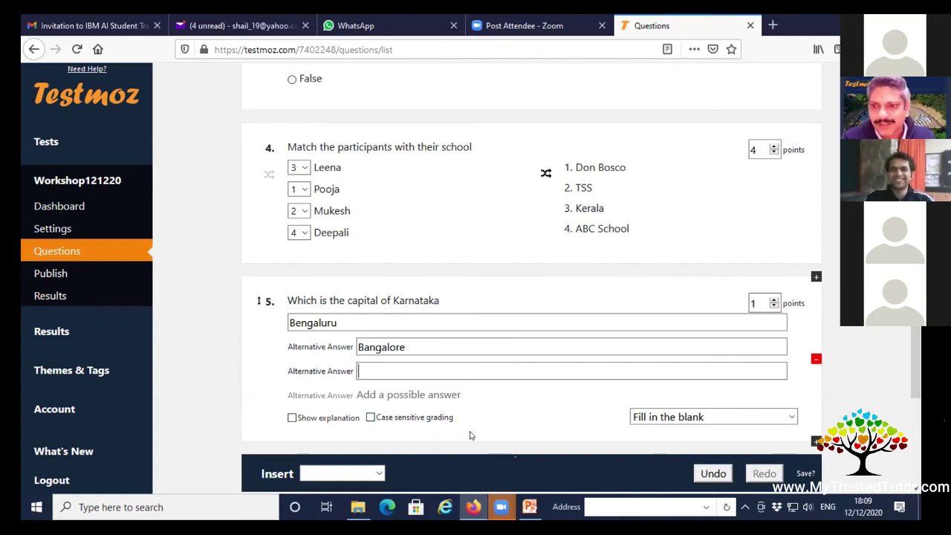
{"action": "left_click", "coordinate": [754, 303]}
{"action": "left_click", "coordinate": [520, 451]}
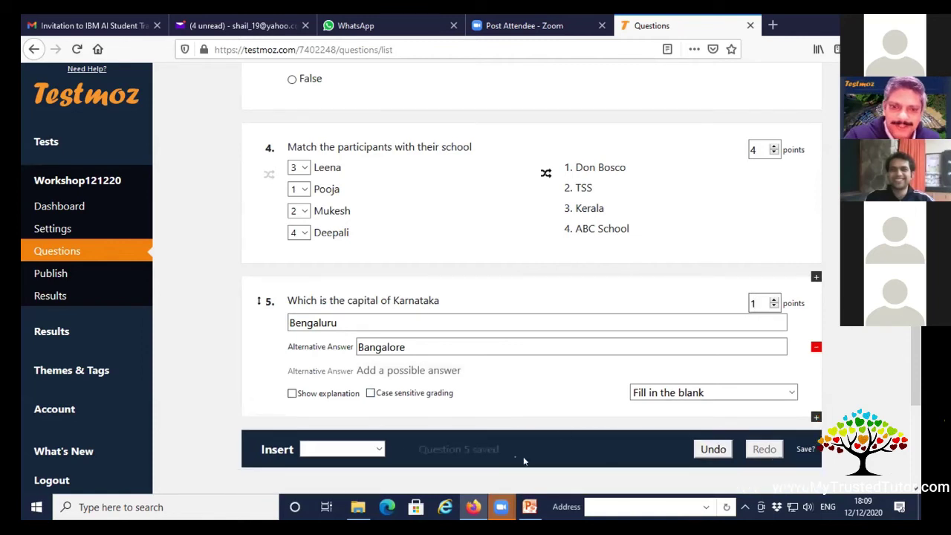
{"action": "scroll", "coordinate": [529, 445], "scroll_direction": "down", "scroll_amount": 2}
{"action": "scroll", "coordinate": [529, 446], "scroll_direction": "down", "scroll_amount": 3}
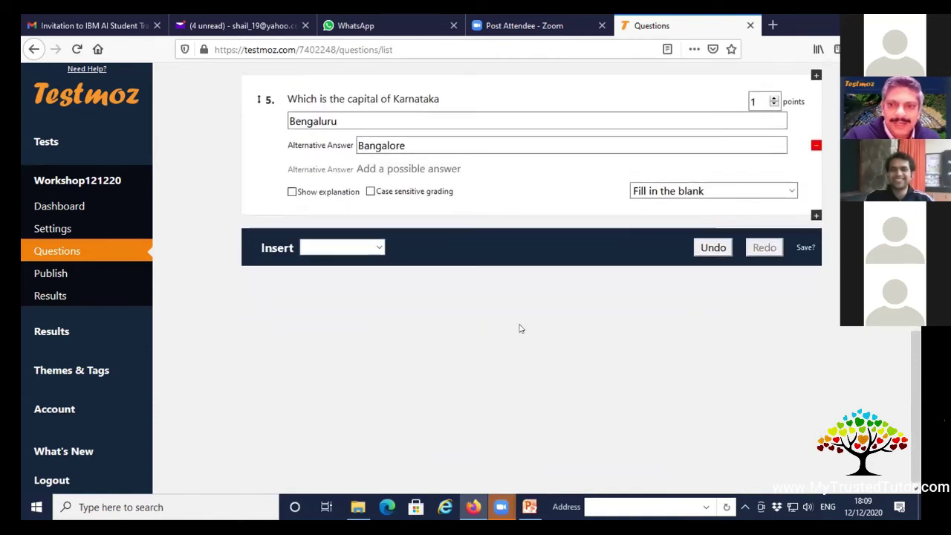
Add essay question 6 'Describe the importance of Traffic Rules' worth 5 points.
{"action": "left_click", "coordinate": [378, 249]}
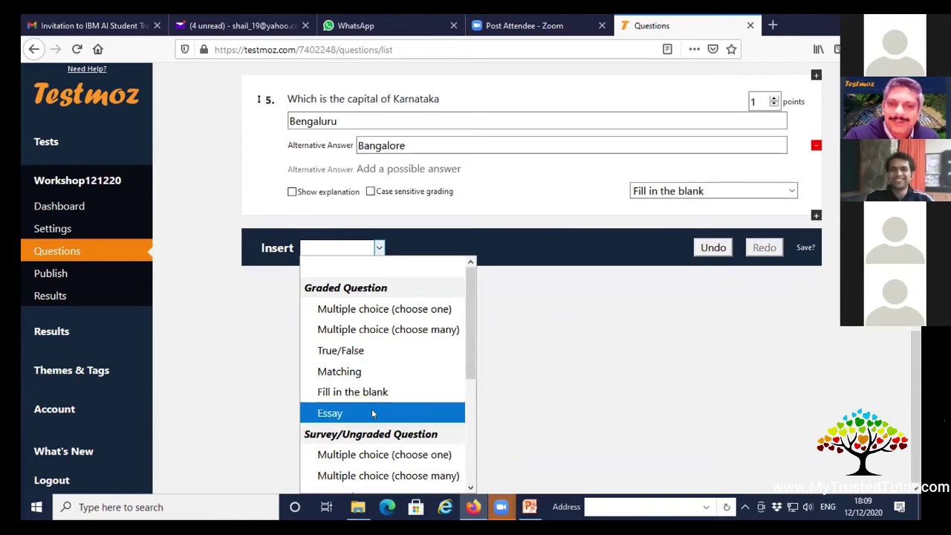
{"action": "left_click", "coordinate": [372, 413]}
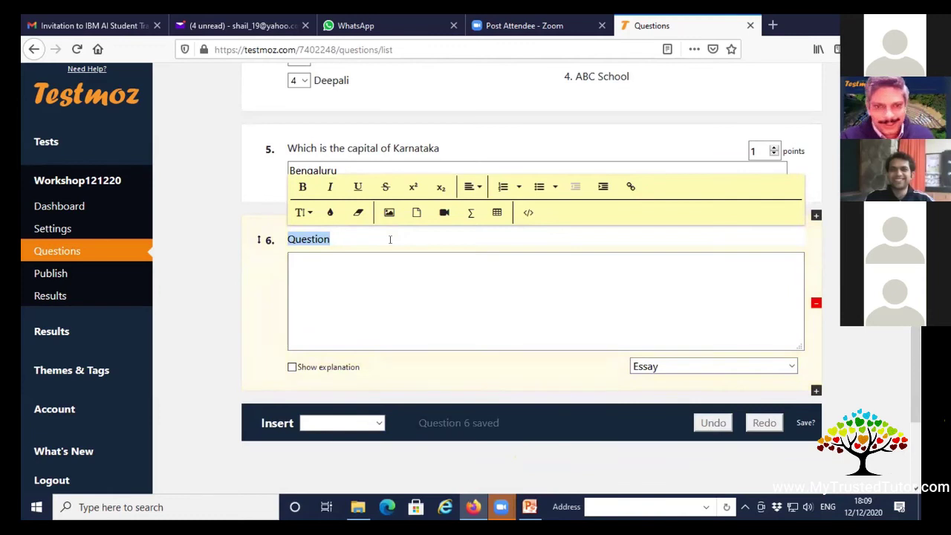
{"action": "type", "text": "Des"}
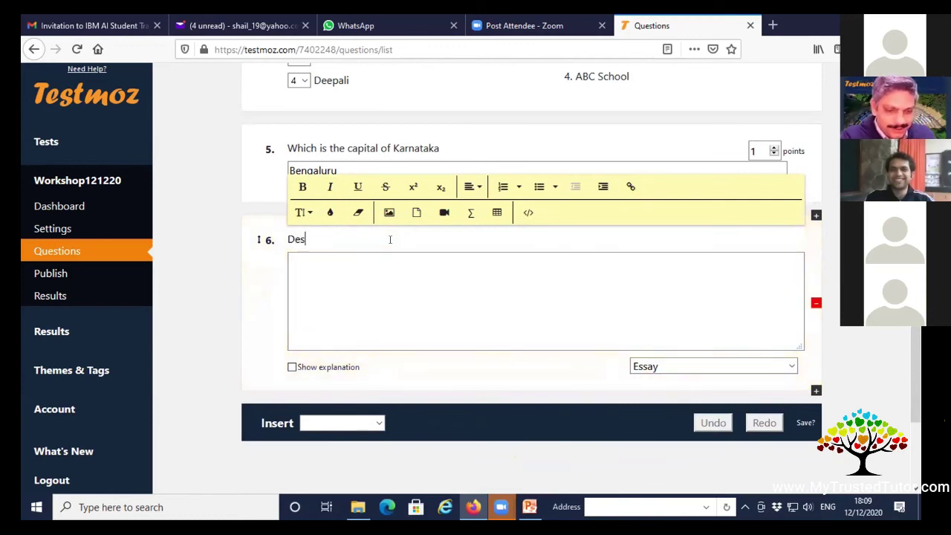
{"action": "type", "text": "cribe the i"}
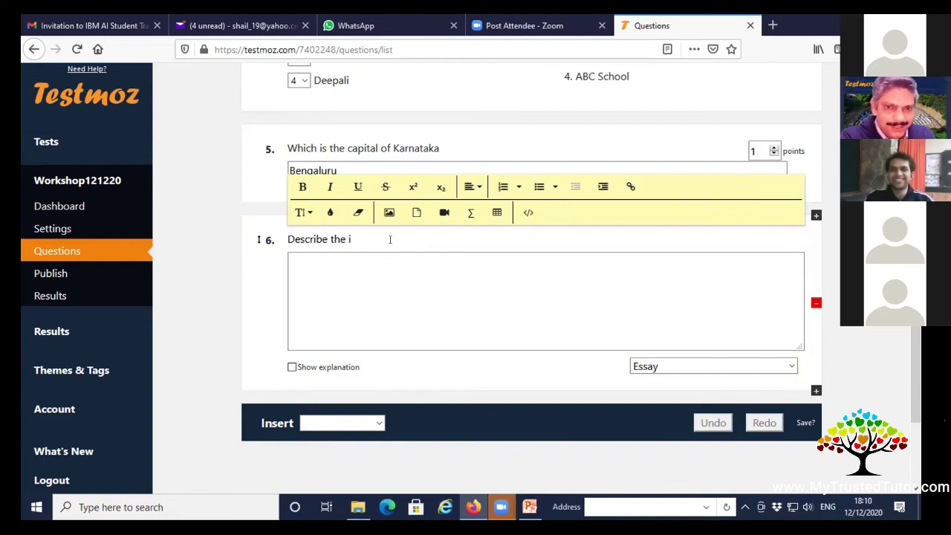
{"action": "type", "text": "mportance o"}
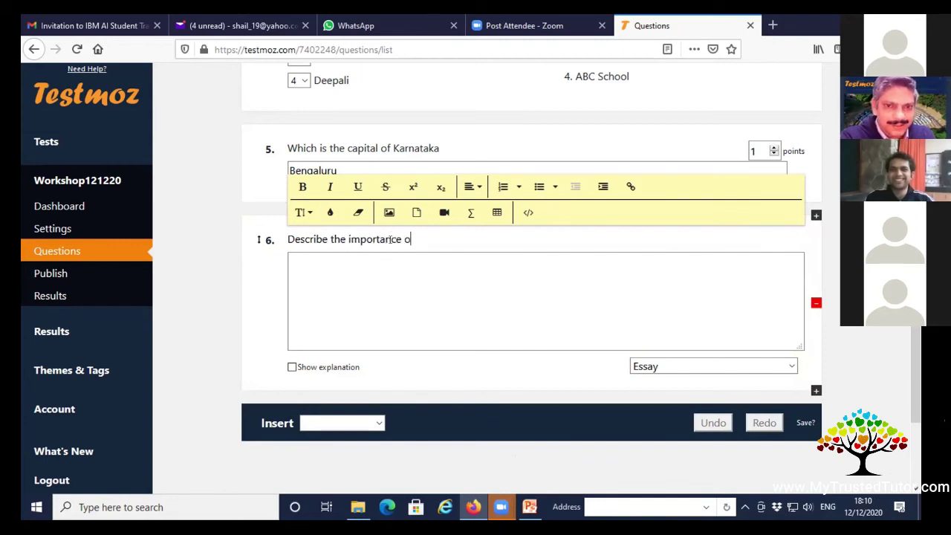
{"action": "type", "text": "f Traffic Rules."}
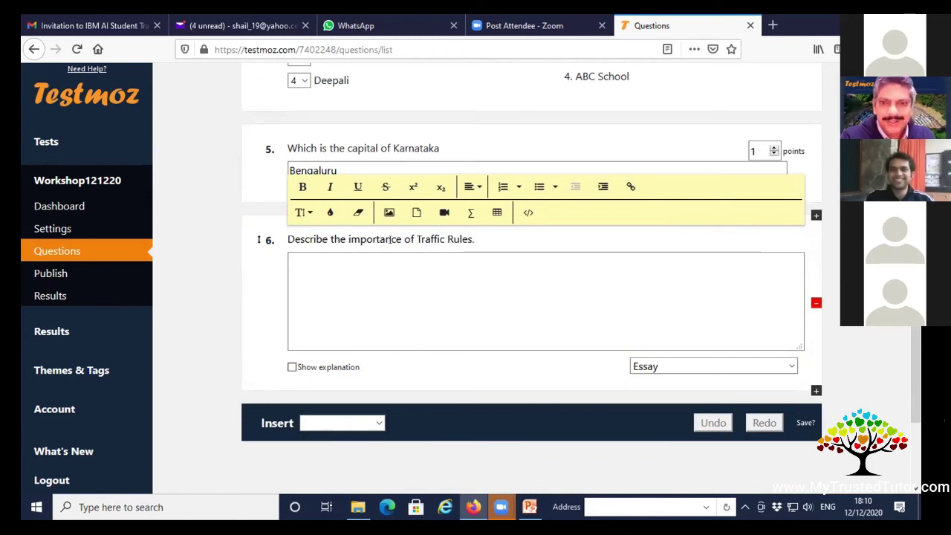
{"action": "left_click", "coordinate": [396, 260]}
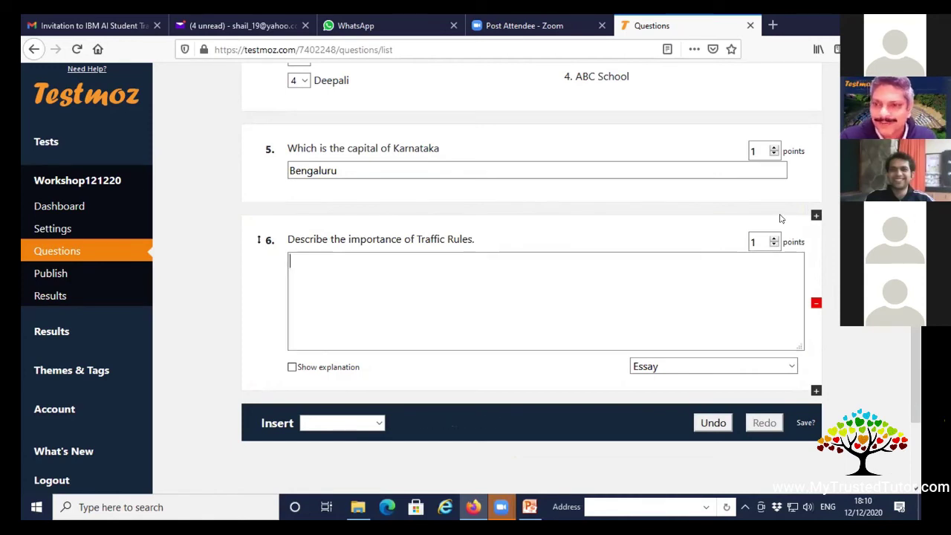
{"action": "double_click", "coordinate": [753, 241]}
{"action": "type", "text": "5"}
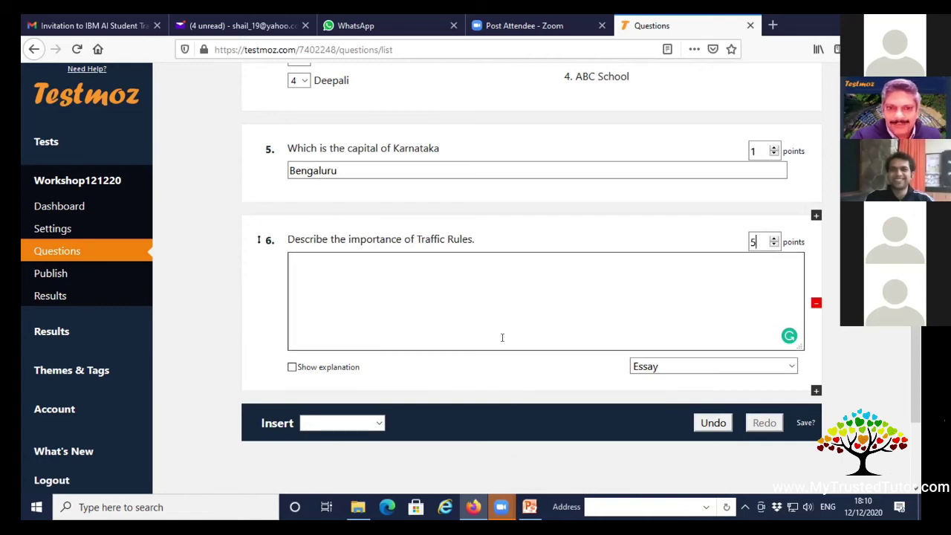
Go to the Publish page for the Workshop121220 test.
{"action": "scroll", "coordinate": [496, 325], "scroll_direction": "up", "scroll_amount": 3}
{"action": "scroll", "coordinate": [490, 315], "scroll_direction": "up", "scroll_amount": 5}
{"action": "scroll", "coordinate": [471, 186], "scroll_direction": "down", "scroll_amount": 9}
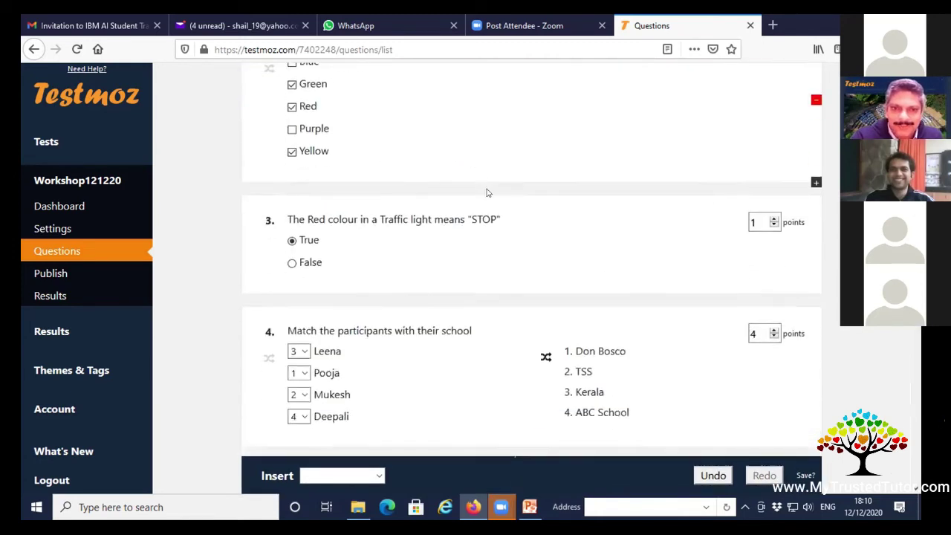
{"action": "scroll", "coordinate": [435, 304], "scroll_direction": "down", "scroll_amount": 2}
{"action": "scroll", "coordinate": [498, 361], "scroll_direction": "up", "scroll_amount": 5}
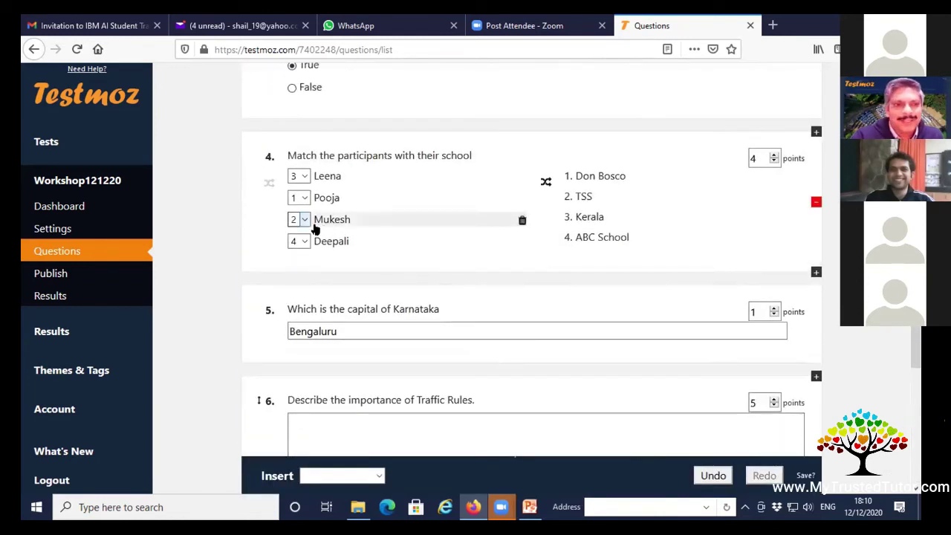
{"action": "left_click", "coordinate": [57, 274]}
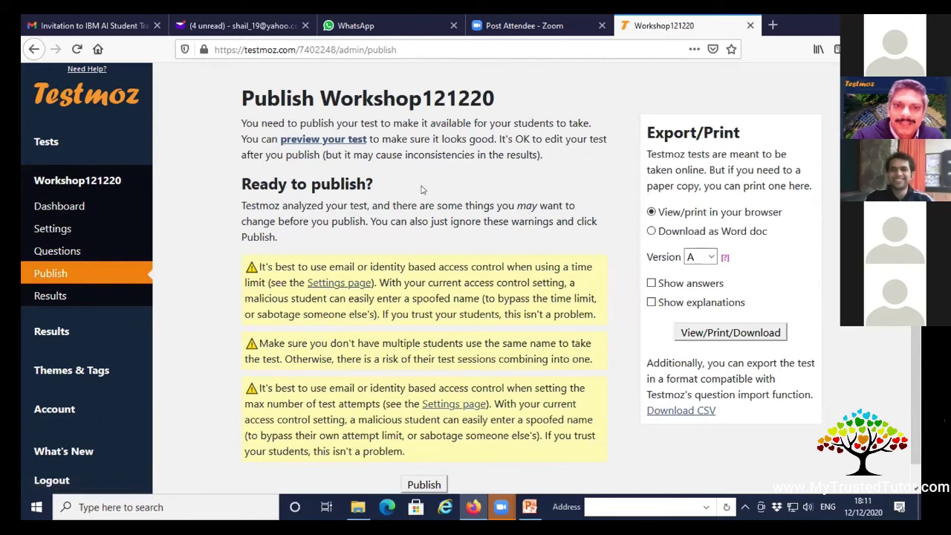
Publish Workshop121220 despite the three access-control warnings.
{"action": "scroll", "coordinate": [420, 189], "scroll_direction": "down", "scroll_amount": 1}
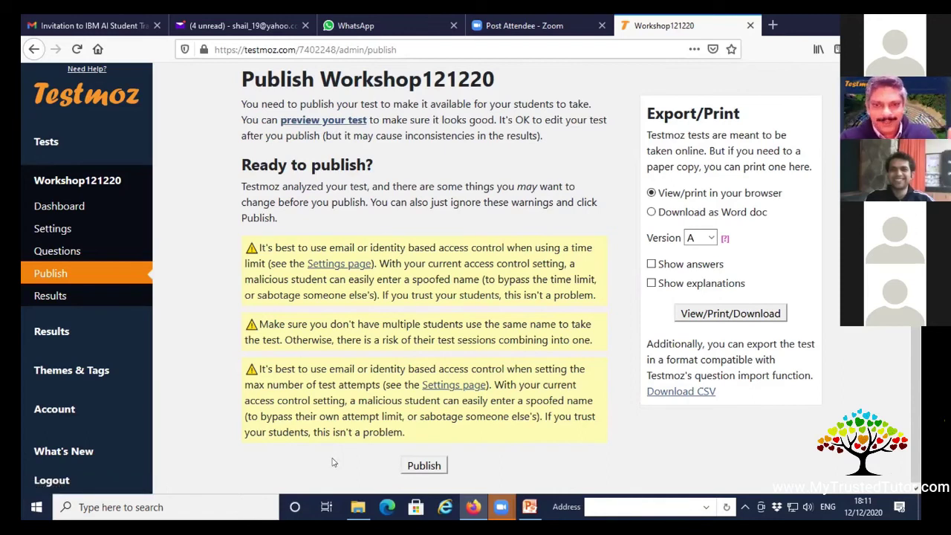
{"action": "left_click", "coordinate": [436, 466]}
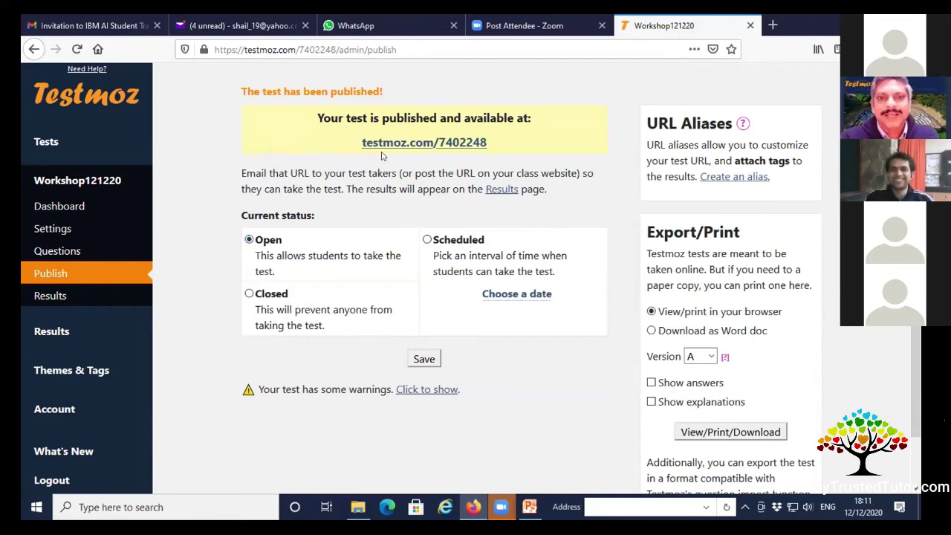
{"action": "scroll", "coordinate": [497, 153], "scroll_direction": "down", "scroll_amount": 1}
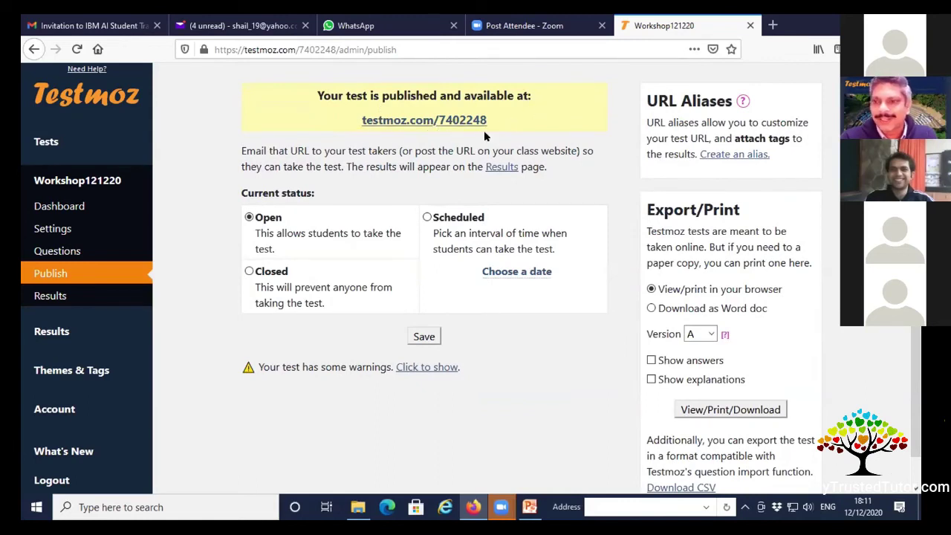
{"action": "left_click_drag", "start_coordinate": [489, 121], "coordinate": [359, 121]}
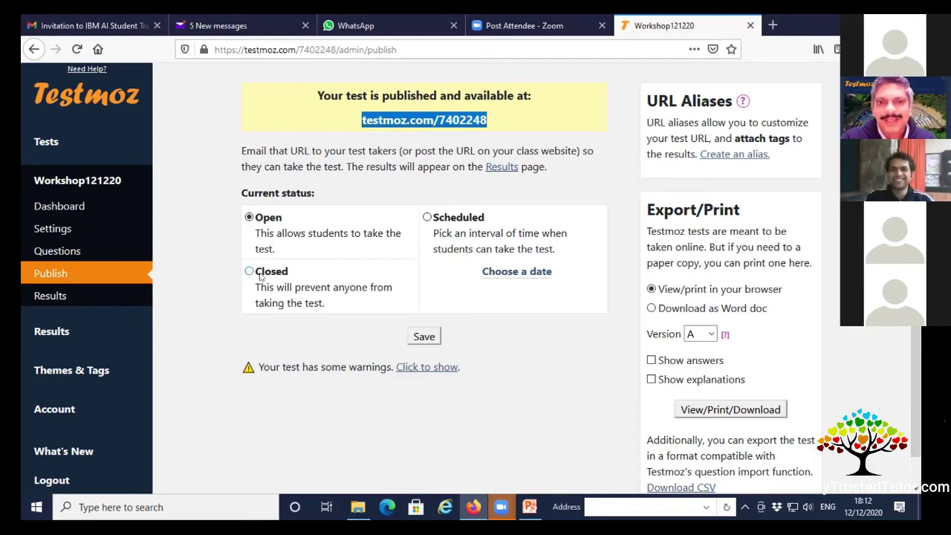
{"action": "left_click", "coordinate": [427, 218]}
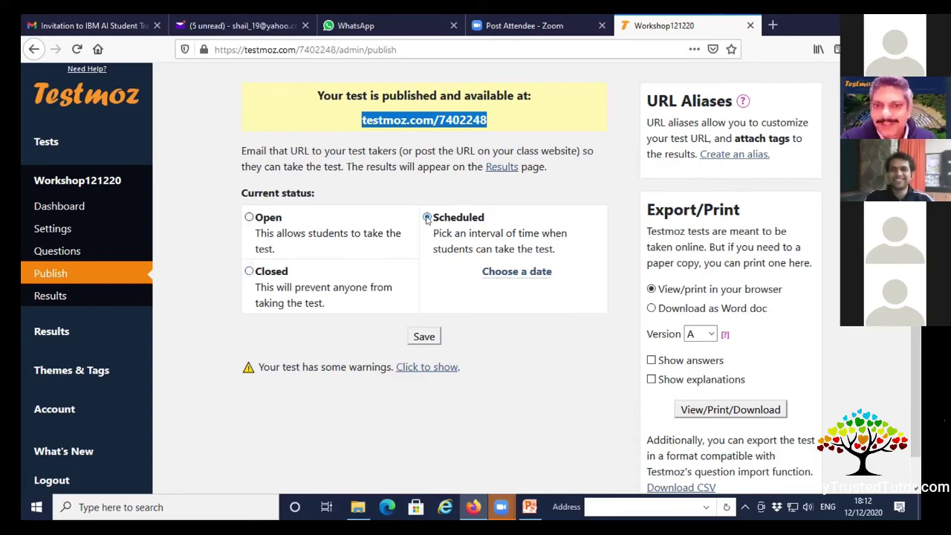
{"action": "left_click", "coordinate": [524, 273]}
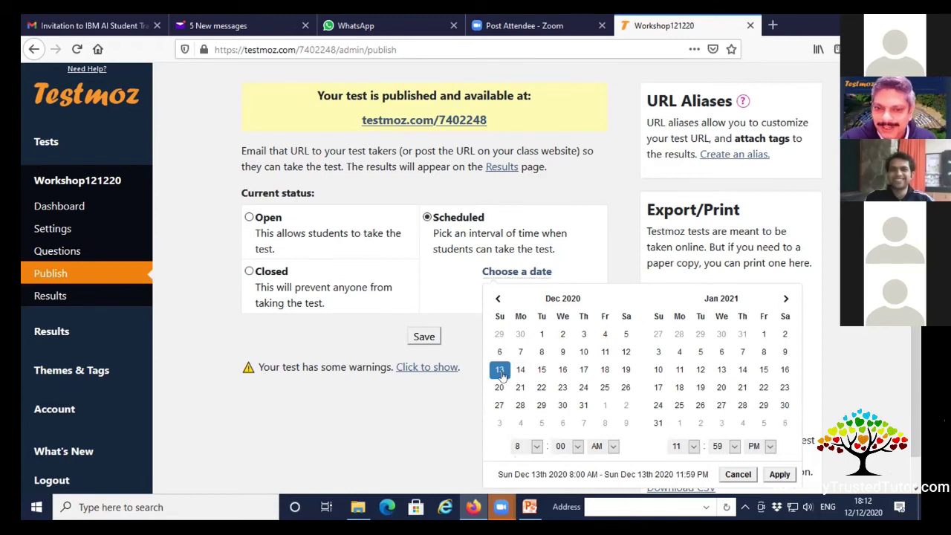
{"action": "left_click", "coordinate": [500, 371]}
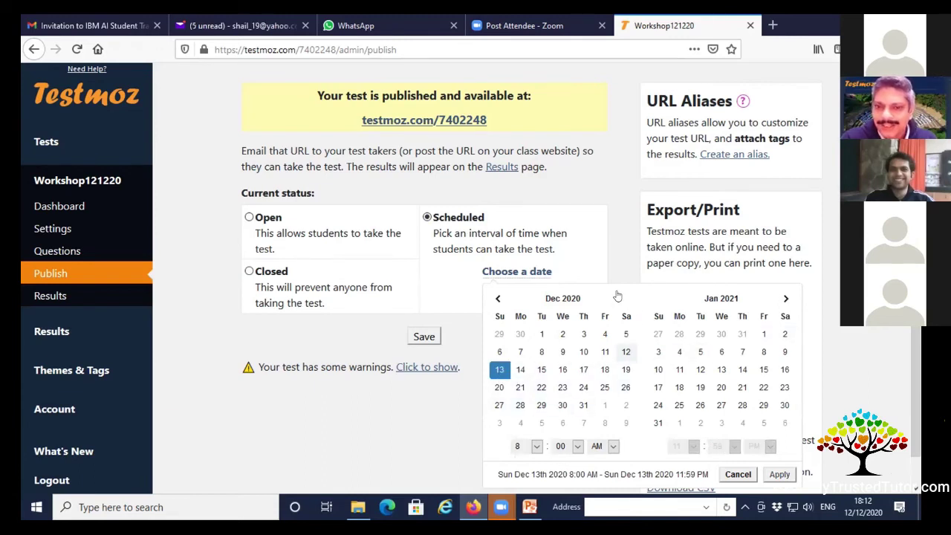
{"action": "left_click", "coordinate": [562, 372]}
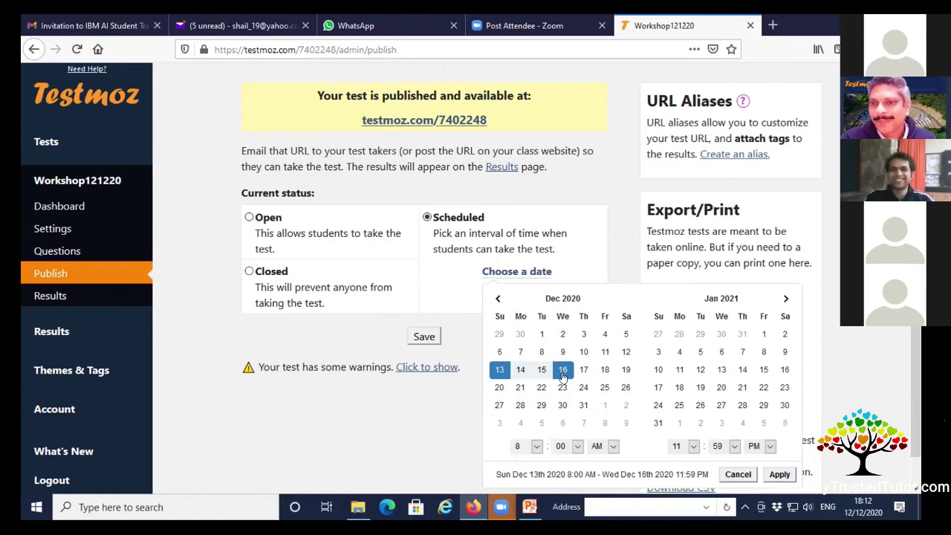
{"action": "left_click", "coordinate": [738, 474]}
{"action": "left_click", "coordinate": [249, 217]}
{"action": "left_click_drag", "start_coordinate": [488, 121], "coordinate": [355, 119]}
{"action": "key", "text": "ctrl+c"}
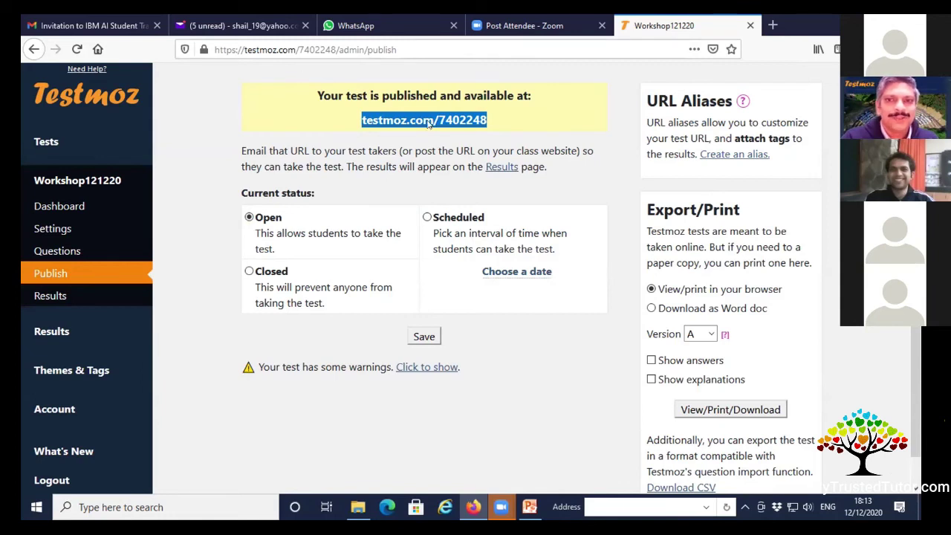
Open a new blank Firefox tab beside the Testmoz tab.
{"action": "left_click", "coordinate": [602, 316]}
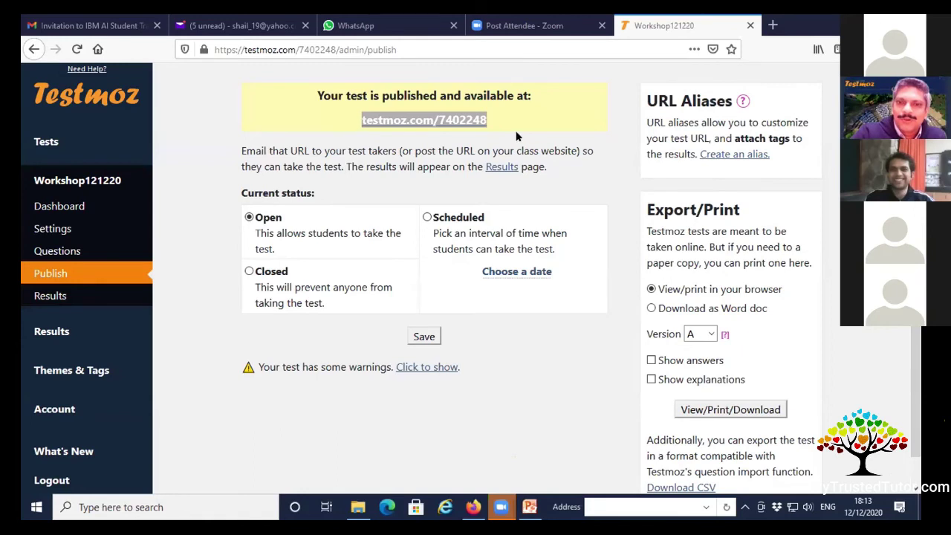
{"action": "left_click", "coordinate": [770, 25]}
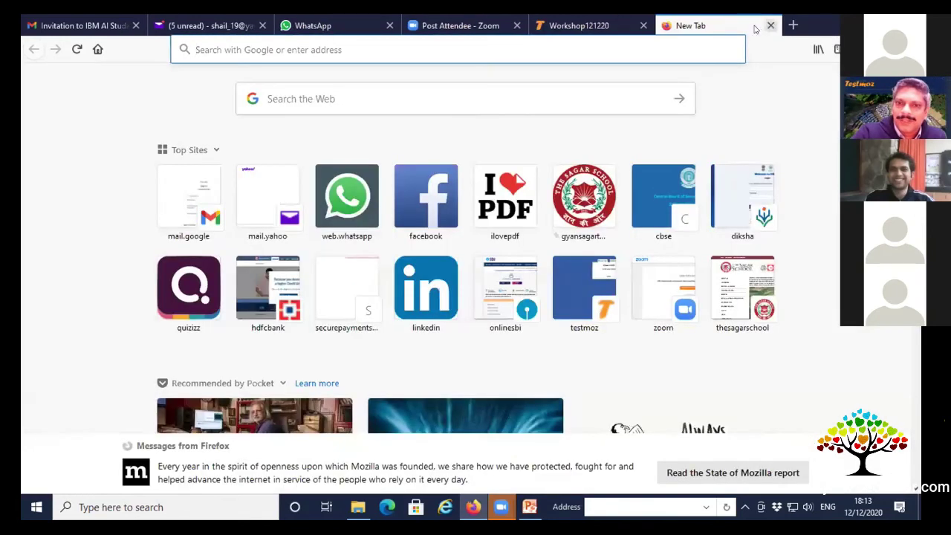
Load the pasted test link and start Workshop121220 under a student name.
{"action": "left_click", "coordinate": [530, 46]}
{"action": "key", "text": "ctrl+v"}
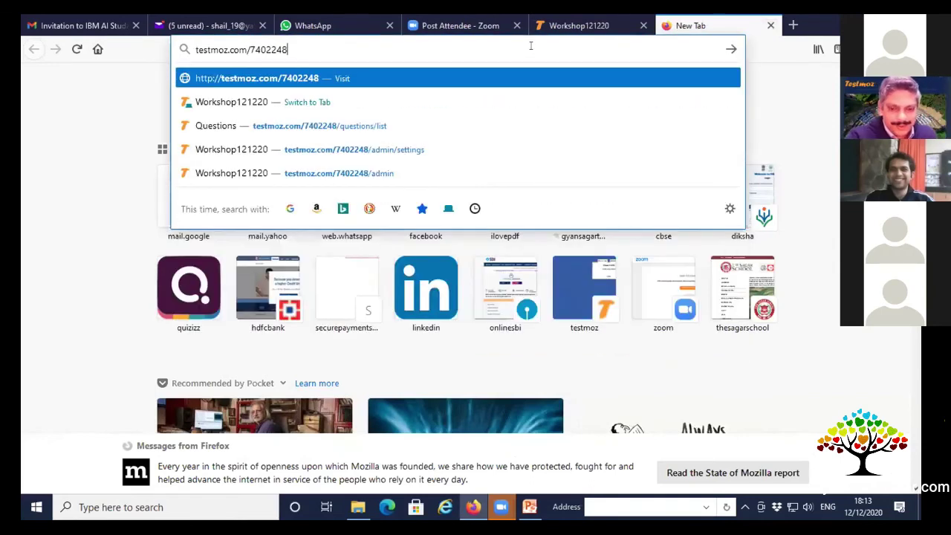
{"action": "key", "text": "Return"}
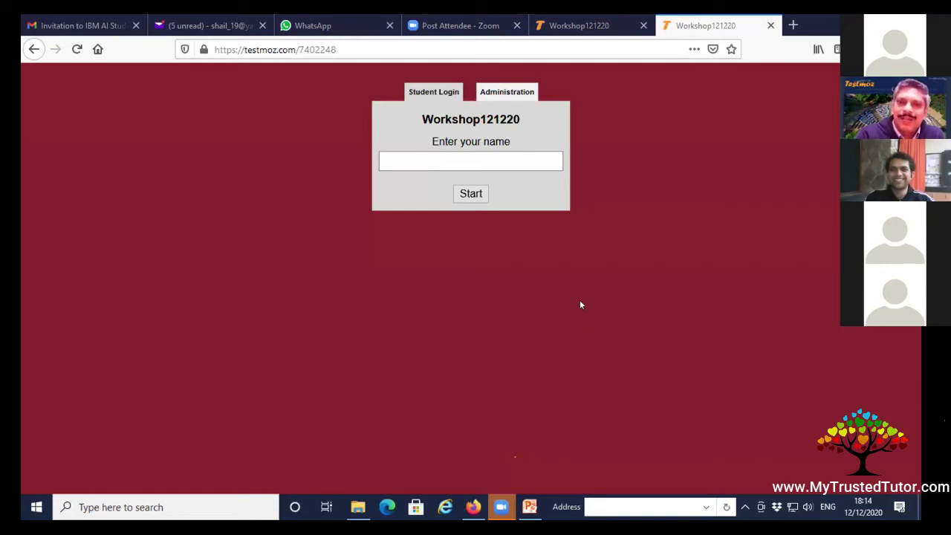
{"action": "left_click", "coordinate": [484, 159]}
{"action": "type", "text": "Shailendr"}
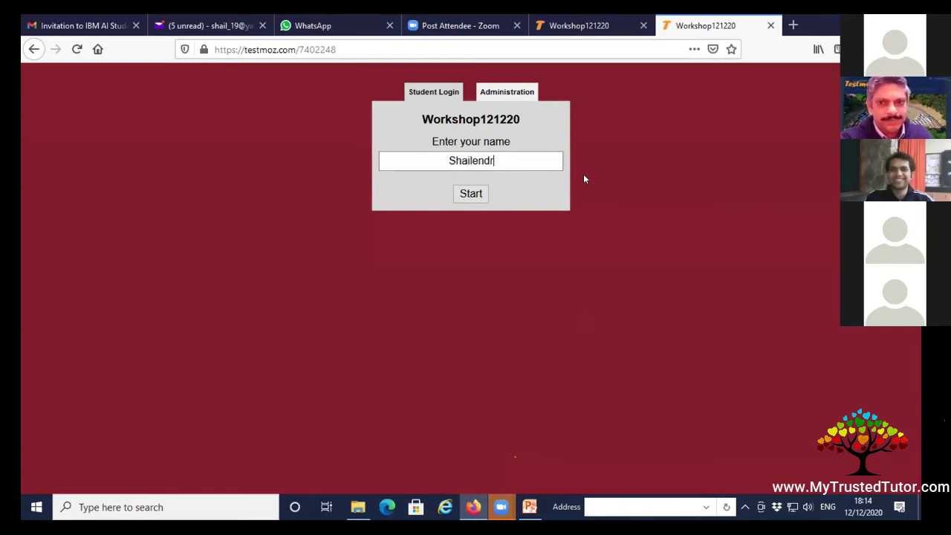
{"action": "type", "text": "a"}
{"action": "left_click", "coordinate": [480, 192]}
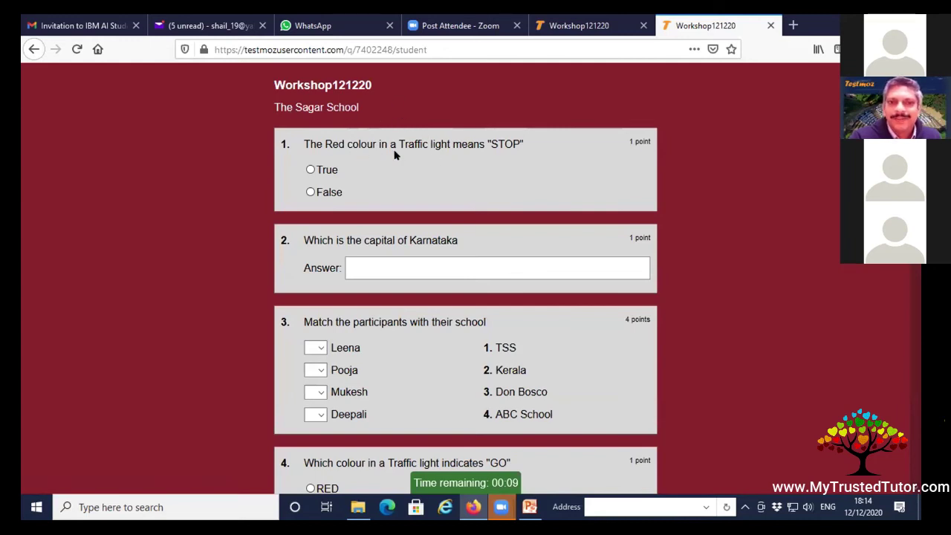
Answer question 1 True and question 2 with Gandhinagar.
{"action": "left_click", "coordinate": [311, 169]}
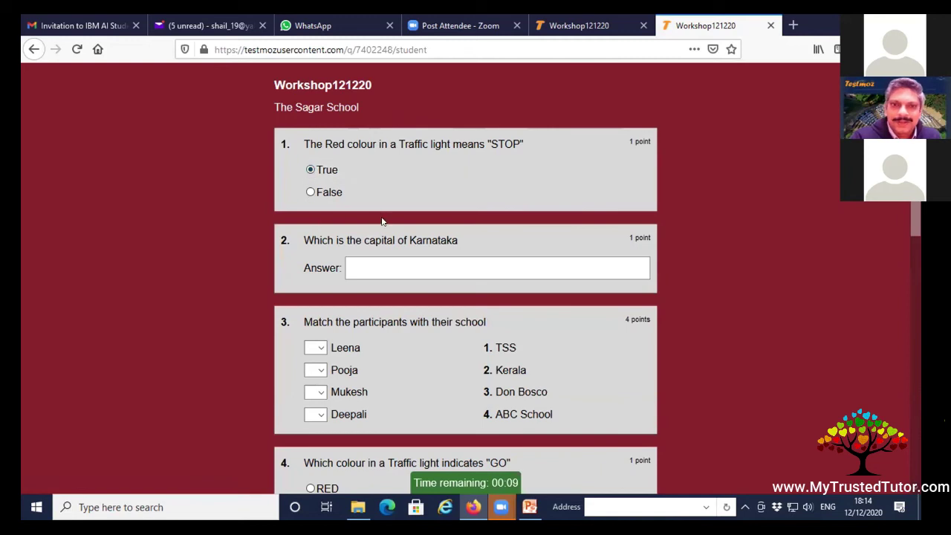
{"action": "scroll", "coordinate": [324, 274], "scroll_direction": "down", "scroll_amount": 1}
{"action": "scroll", "coordinate": [320, 250], "scroll_direction": "up", "scroll_amount": 1}
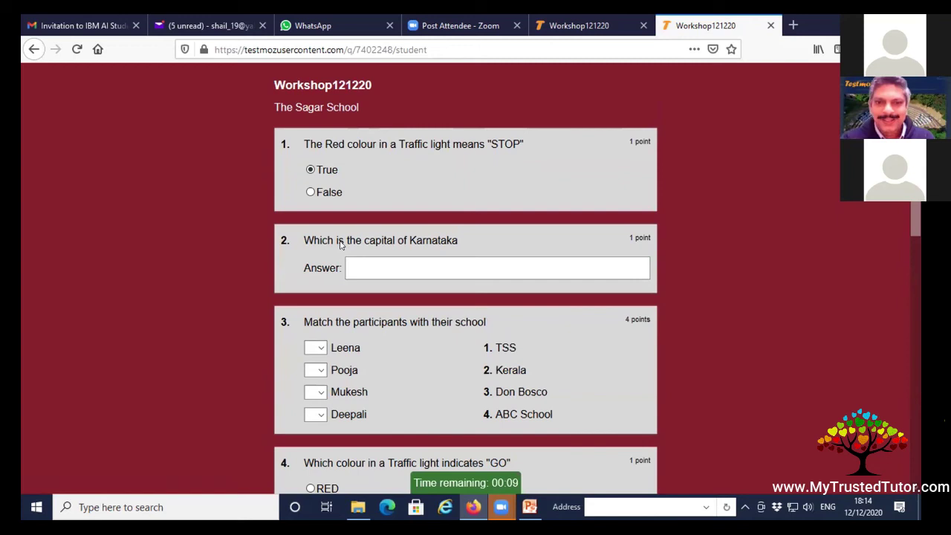
{"action": "left_click", "coordinate": [409, 271]}
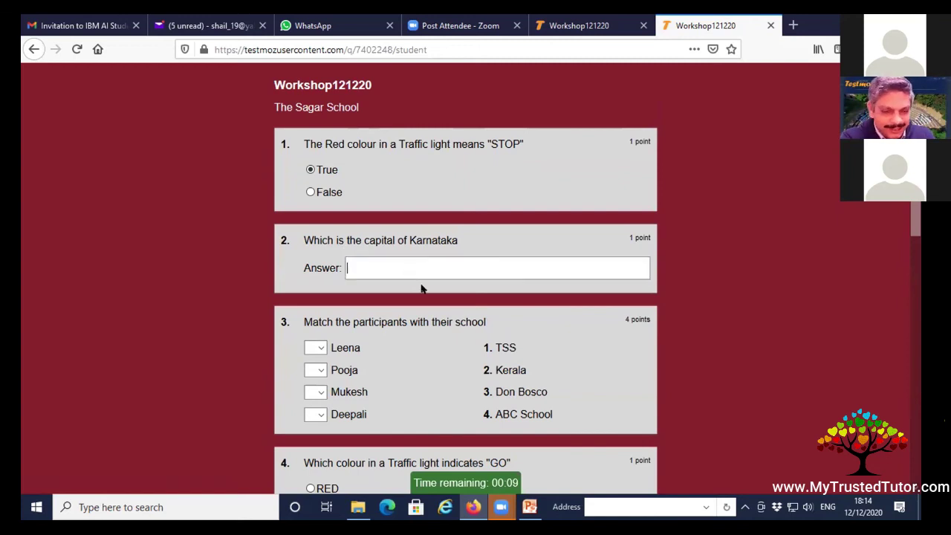
{"action": "type", "text": "Ga"}
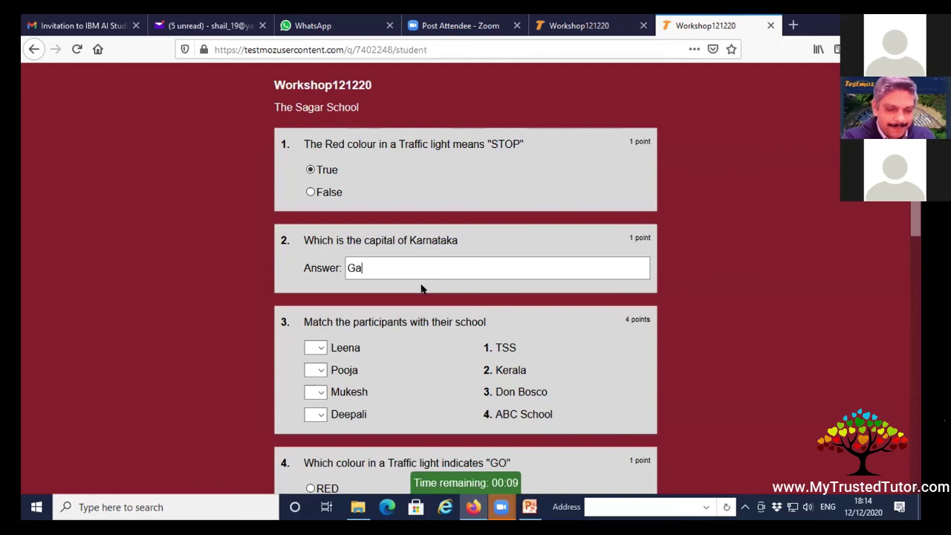
{"action": "type", "text": "ndhinagar"}
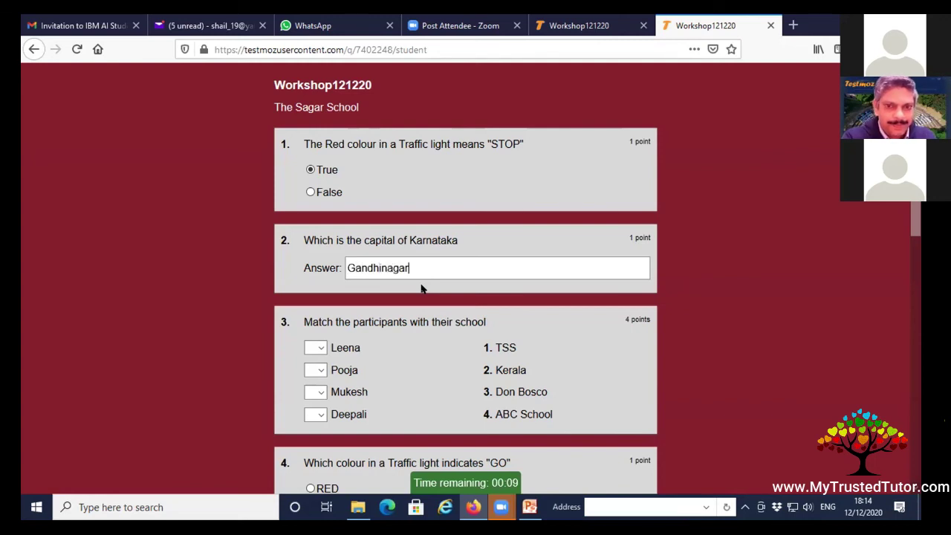
Match the four participants in question 3 to schools 2, 4, 1 and 3.
{"action": "scroll", "coordinate": [421, 288], "scroll_direction": "down", "scroll_amount": 3}
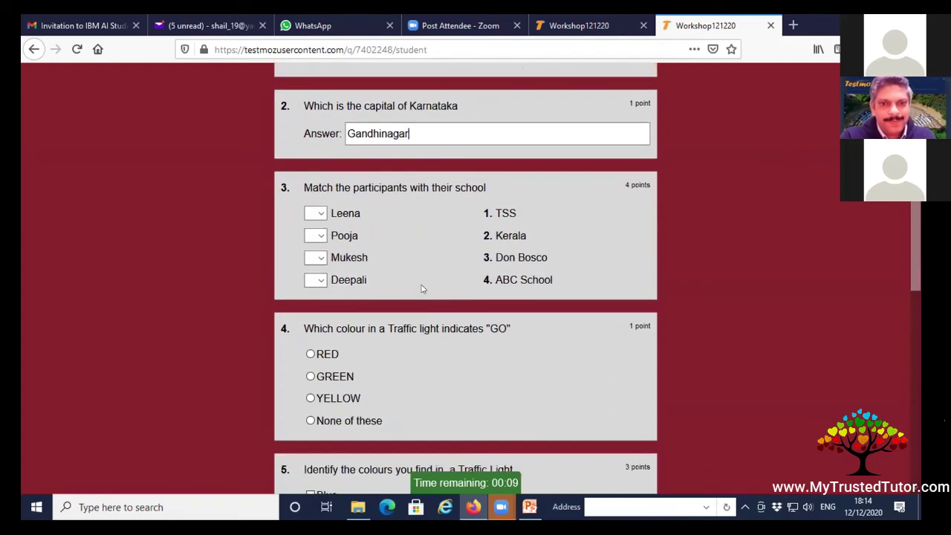
{"action": "left_click", "coordinate": [315, 213]}
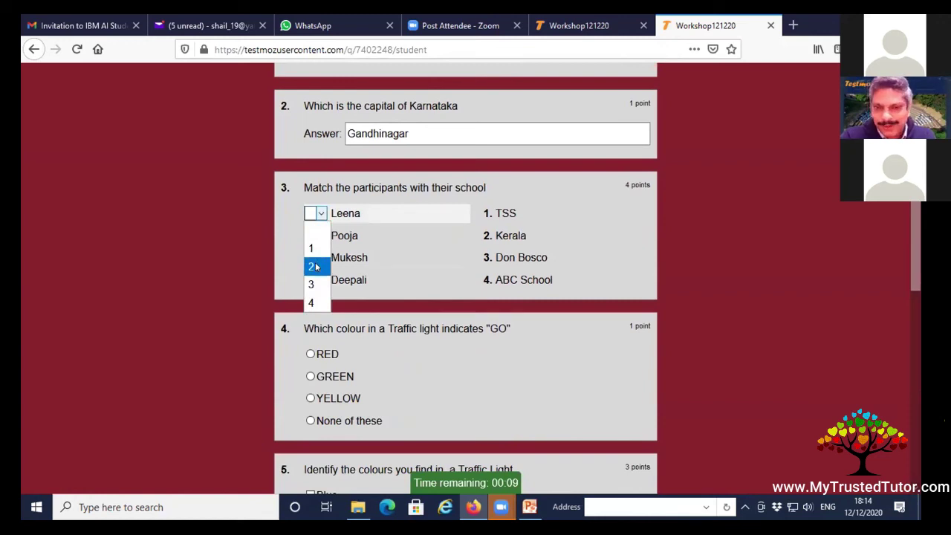
{"action": "left_click", "coordinate": [315, 266]}
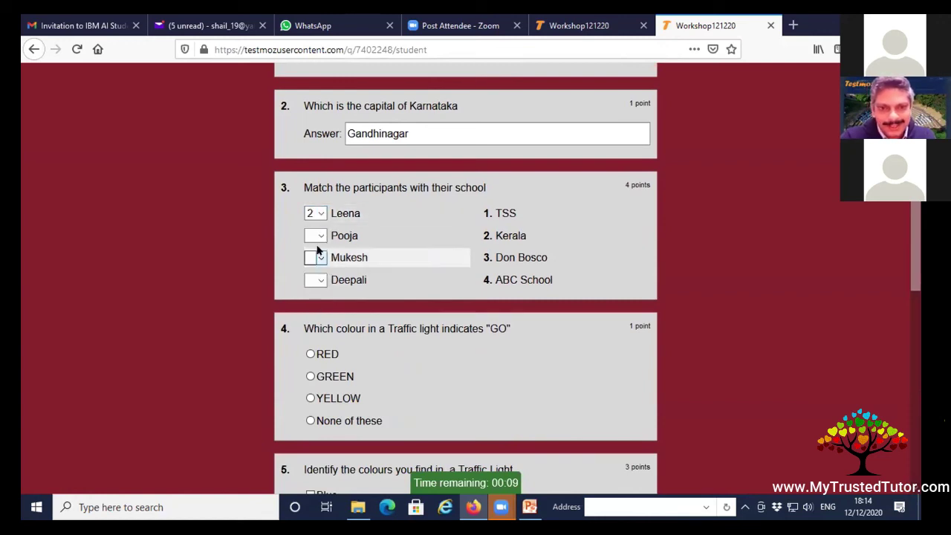
{"action": "left_click", "coordinate": [320, 236]}
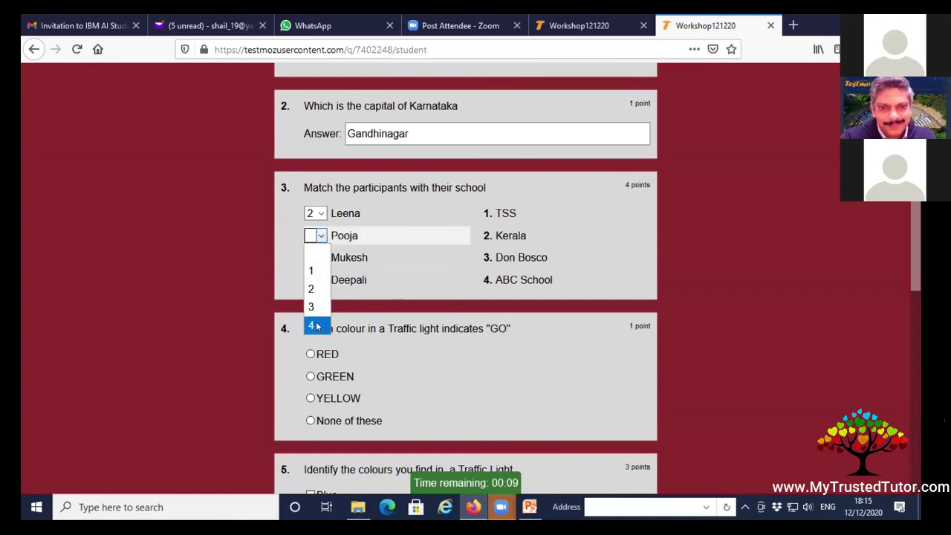
{"action": "left_click", "coordinate": [314, 326]}
{"action": "left_click", "coordinate": [316, 257]}
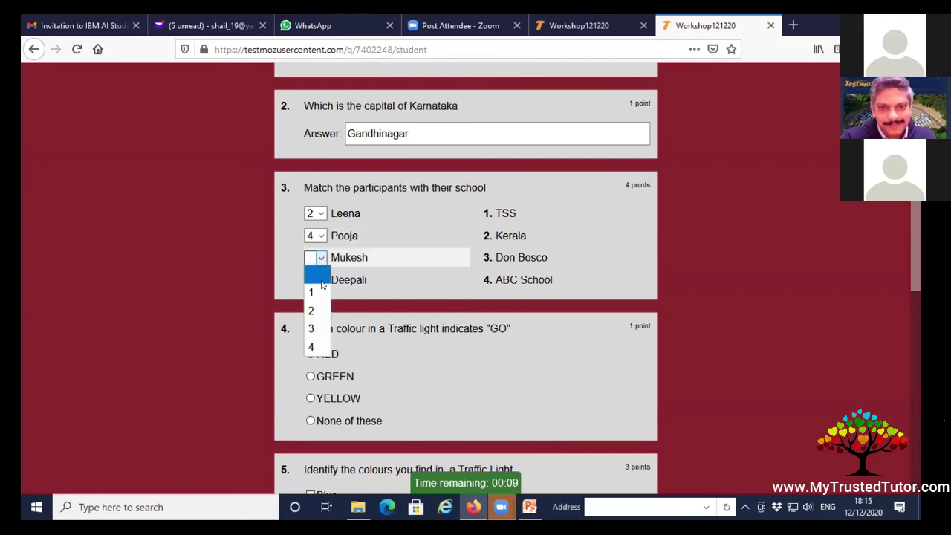
{"action": "left_click", "coordinate": [319, 291]}
{"action": "left_click", "coordinate": [316, 280]}
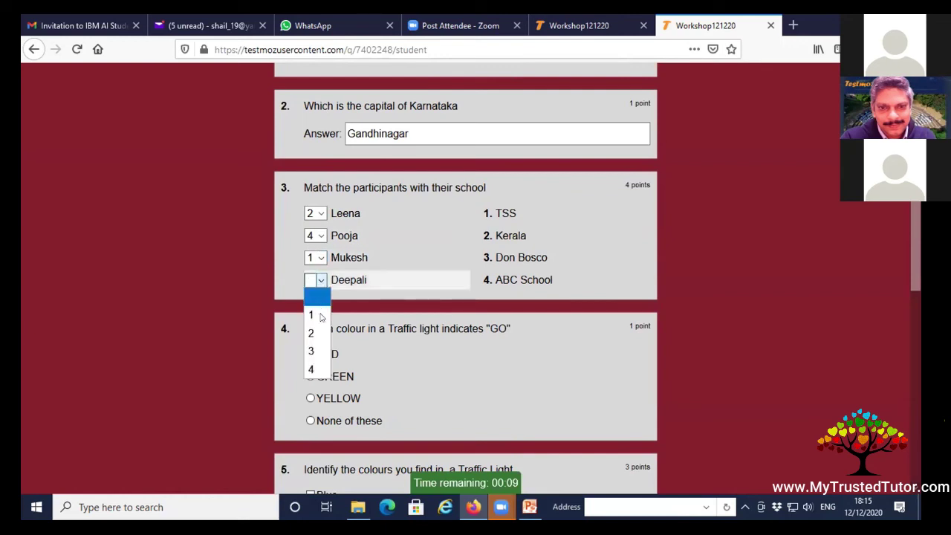
{"action": "left_click", "coordinate": [315, 350]}
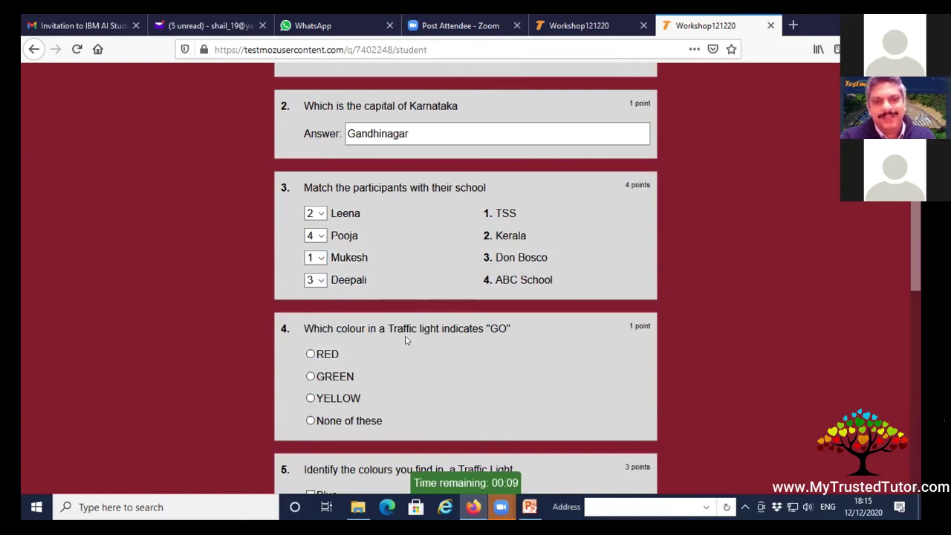
{"action": "scroll", "coordinate": [407, 349], "scroll_direction": "down", "scroll_amount": 3}
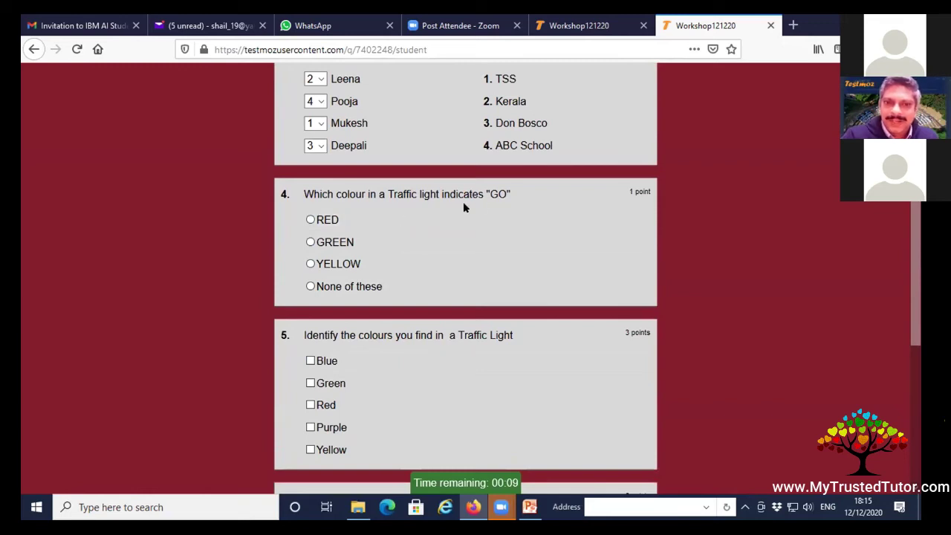
Answer question 4 with GREEN and tick Green, Red, Yellow and Purple in question 5.
{"action": "left_click", "coordinate": [310, 241]}
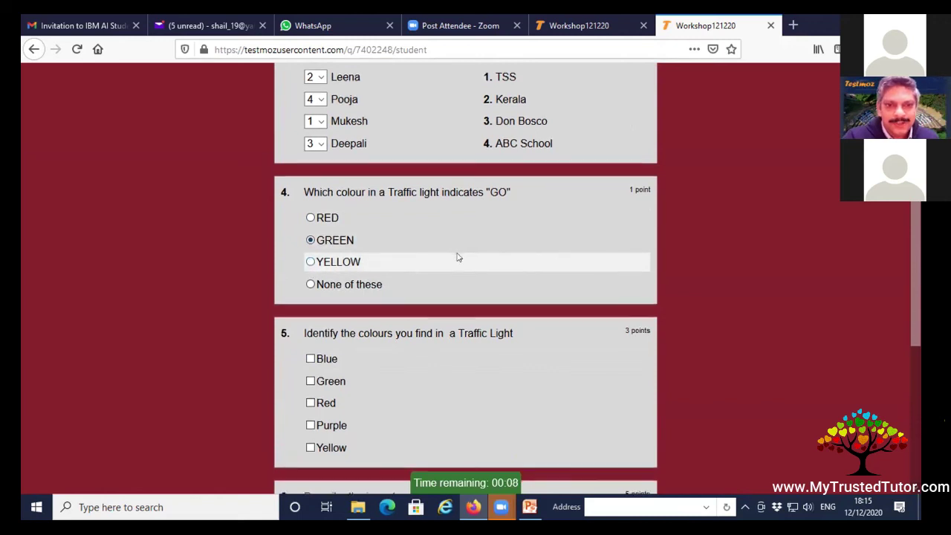
{"action": "scroll", "coordinate": [308, 268], "scroll_direction": "down", "scroll_amount": 3}
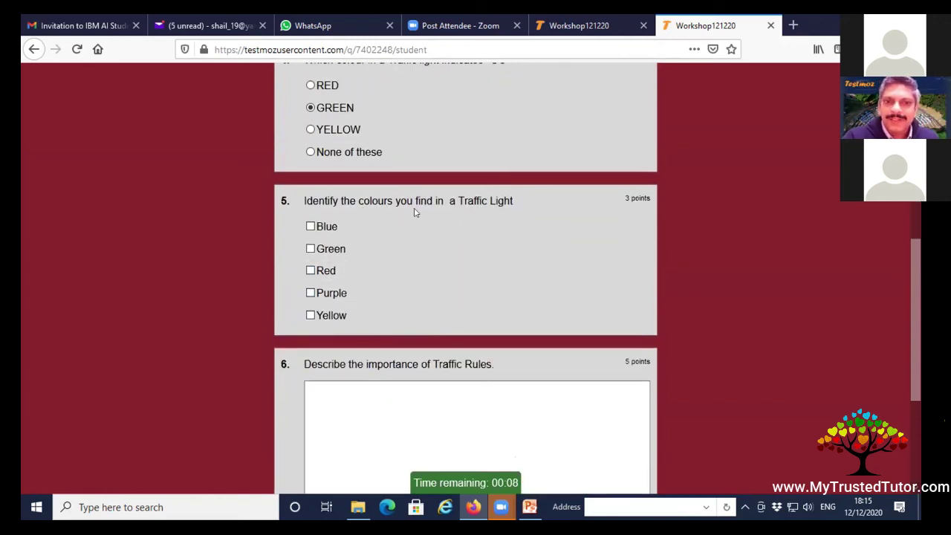
{"action": "left_click", "coordinate": [310, 249]}
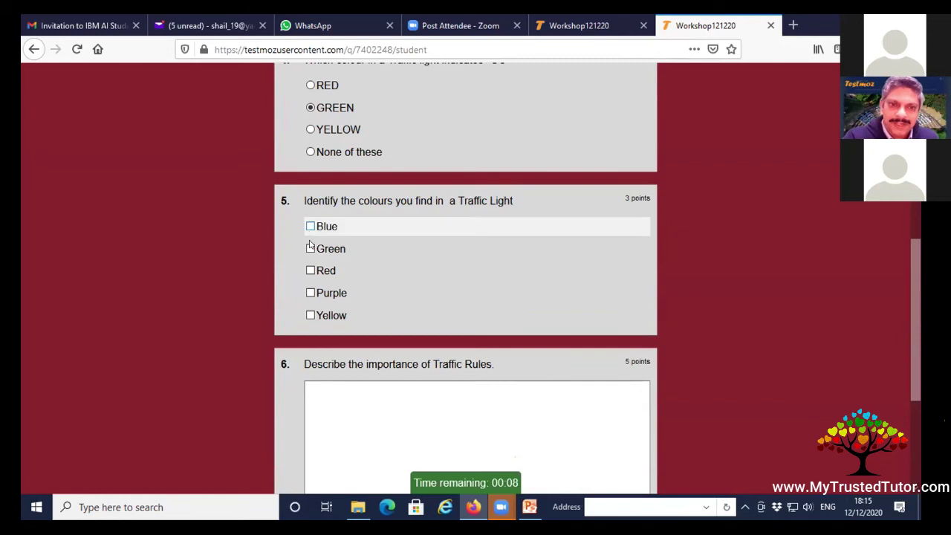
{"action": "left_click", "coordinate": [311, 270]}
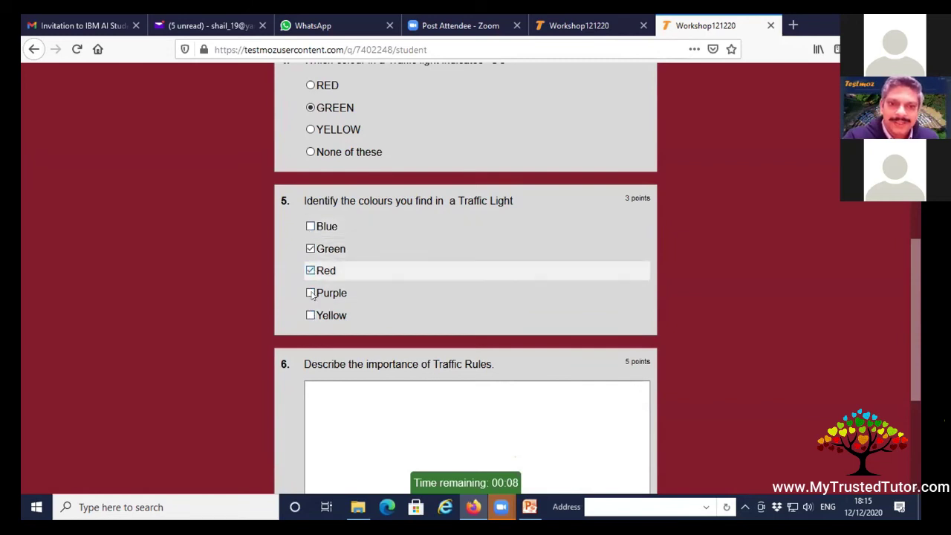
{"action": "left_click", "coordinate": [311, 315]}
{"action": "scroll", "coordinate": [556, 255], "scroll_direction": "down", "scroll_amount": 2}
{"action": "scroll", "coordinate": [556, 255], "scroll_direction": "down", "scroll_amount": 1}
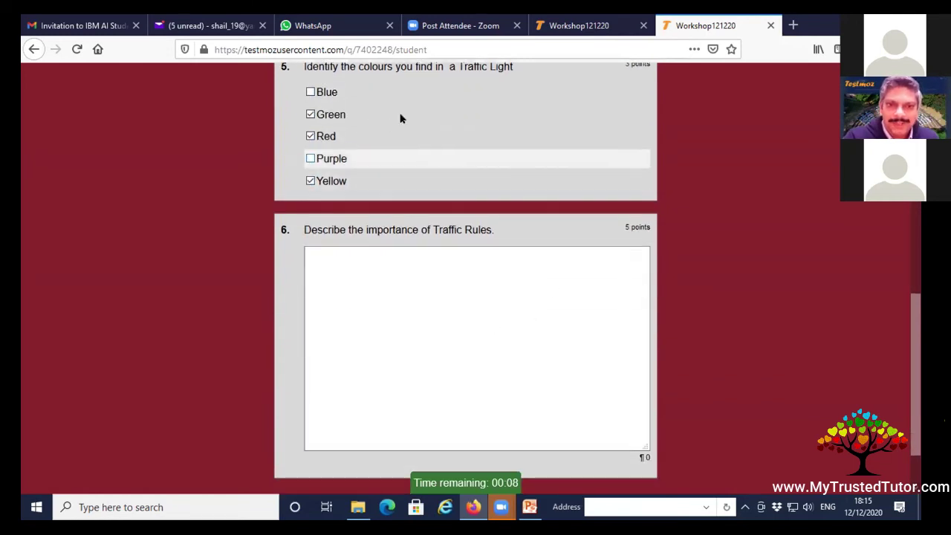
{"action": "scroll", "coordinate": [379, 208], "scroll_direction": "up", "scroll_amount": 2}
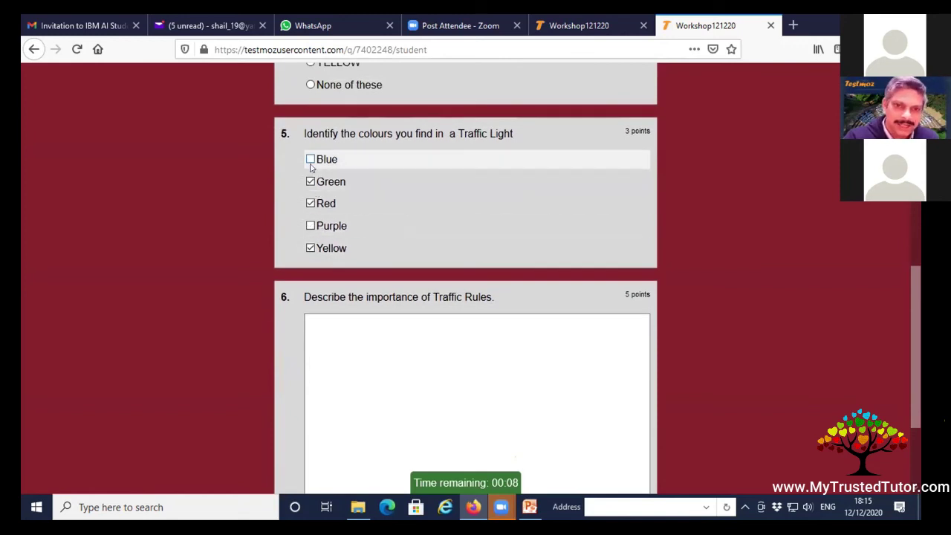
{"action": "left_click", "coordinate": [311, 230]}
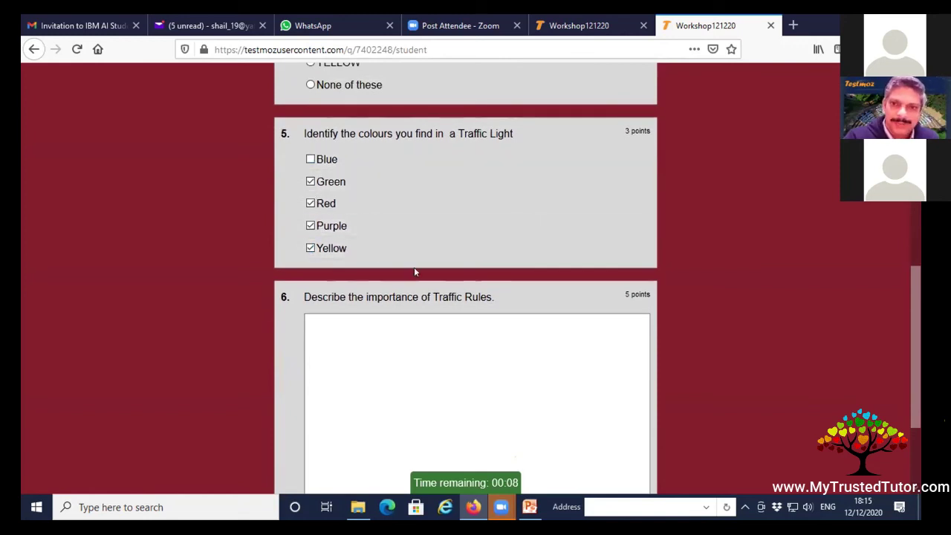
Type a placeholder written answer into essay question 6.
{"action": "scroll", "coordinate": [392, 272], "scroll_direction": "down", "scroll_amount": 2}
{"action": "left_click", "coordinate": [424, 218]}
{"action": "type", "text": "h as"}
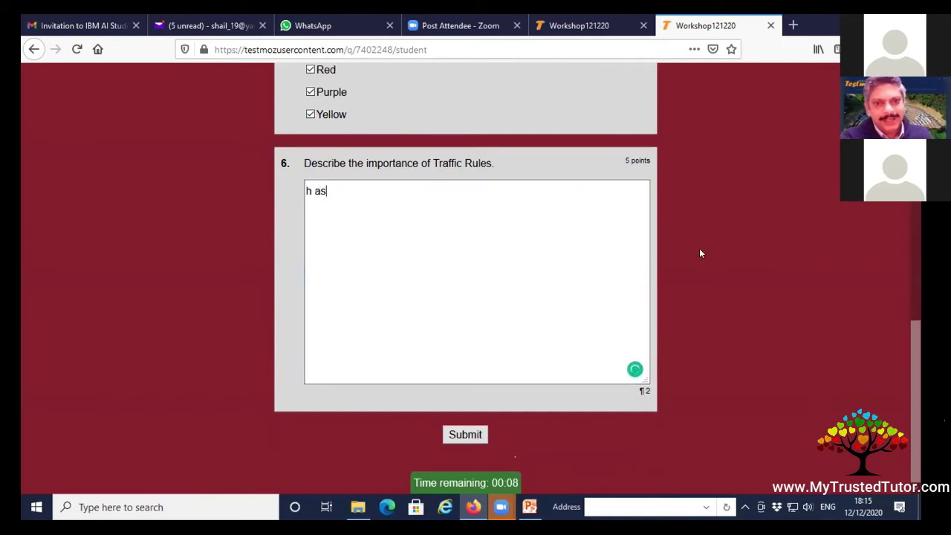
{"action": "type", "text": "d jkk akjsdhjk ashdjk kjhasfd"}
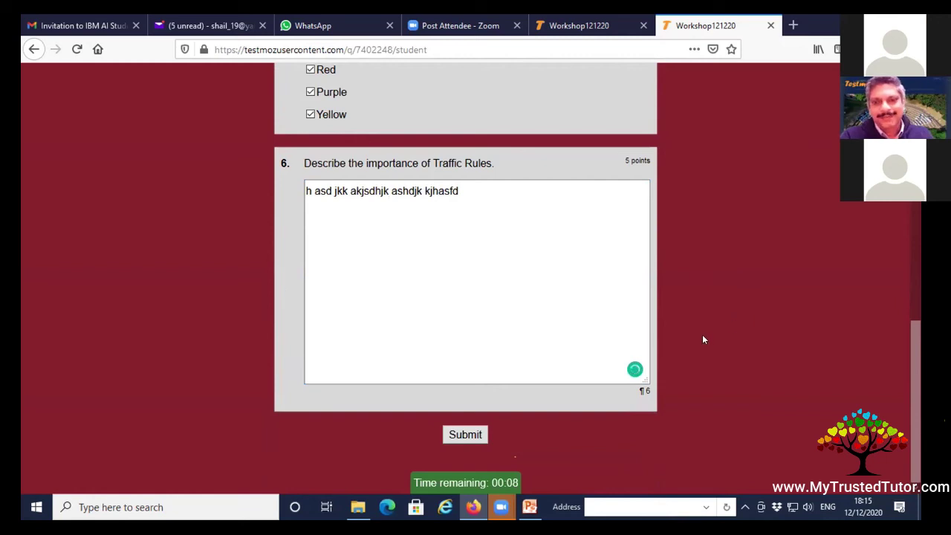
{"action": "key", "text": "Return"}
{"action": "mouse_move", "coordinate": [451, 484]}
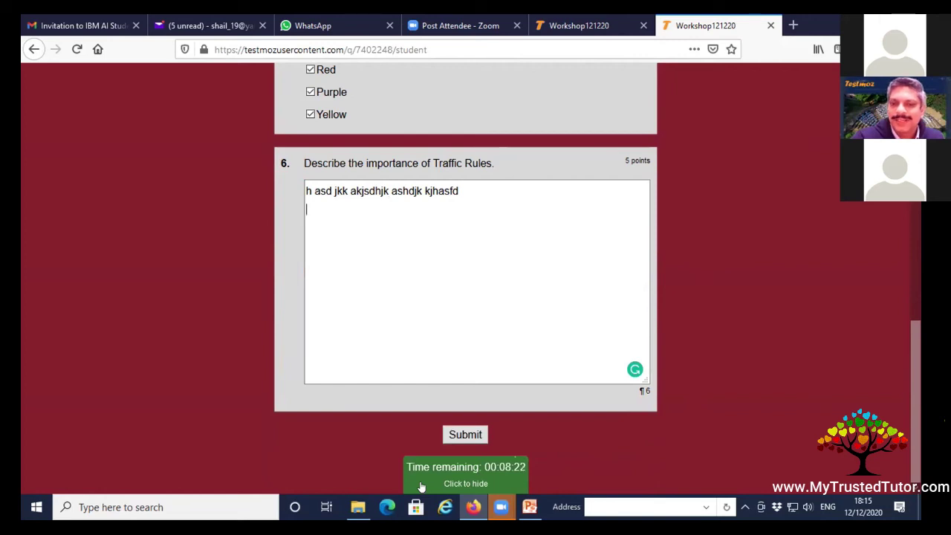
{"action": "left_click", "coordinate": [515, 475]}
Submit the quiz and check the 64% (6.4/10) score on the review page.
{"action": "left_click", "coordinate": [465, 434]}
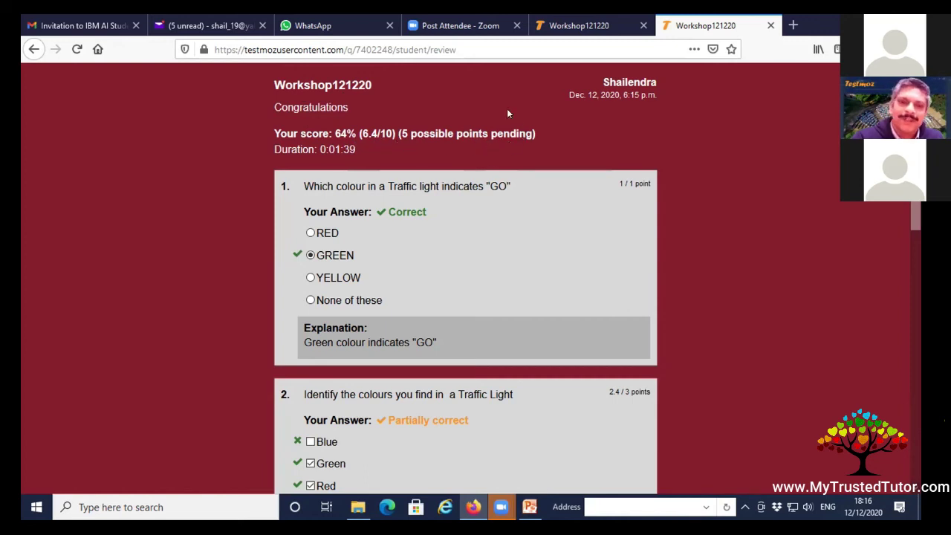
{"action": "scroll", "coordinate": [484, 136], "scroll_direction": "down", "scroll_amount": 10}
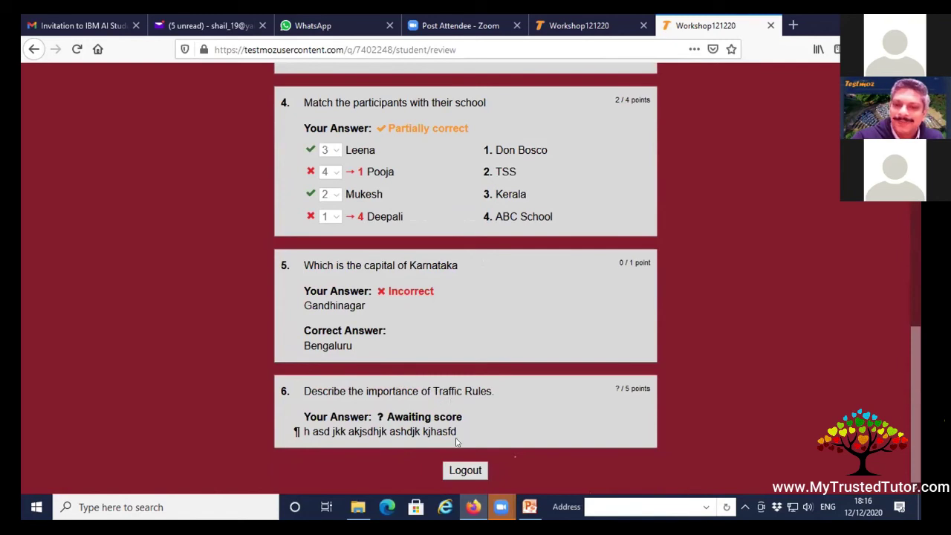
{"action": "scroll", "coordinate": [448, 442], "scroll_direction": "up", "scroll_amount": 10}
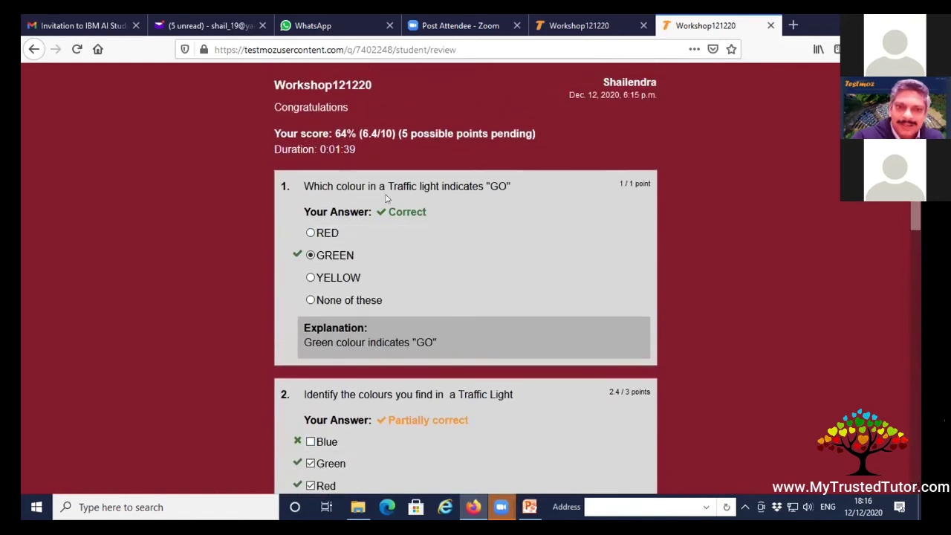
{"action": "scroll", "coordinate": [387, 223], "scroll_direction": "down", "scroll_amount": 3}
{"action": "scroll", "coordinate": [379, 208], "scroll_direction": "up", "scroll_amount": 3}
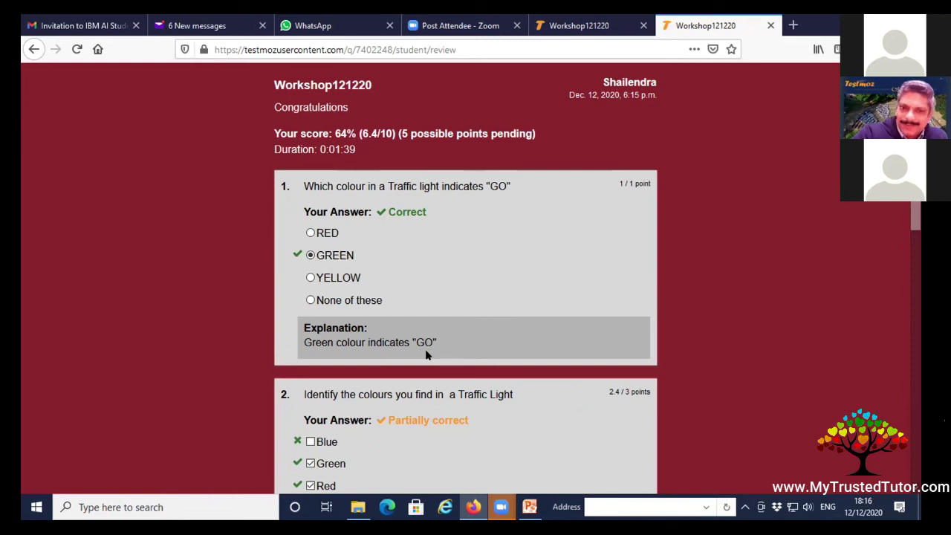
Look through each question's graded result, then log out of the student session.
{"action": "scroll", "coordinate": [425, 355], "scroll_direction": "down", "scroll_amount": 3}
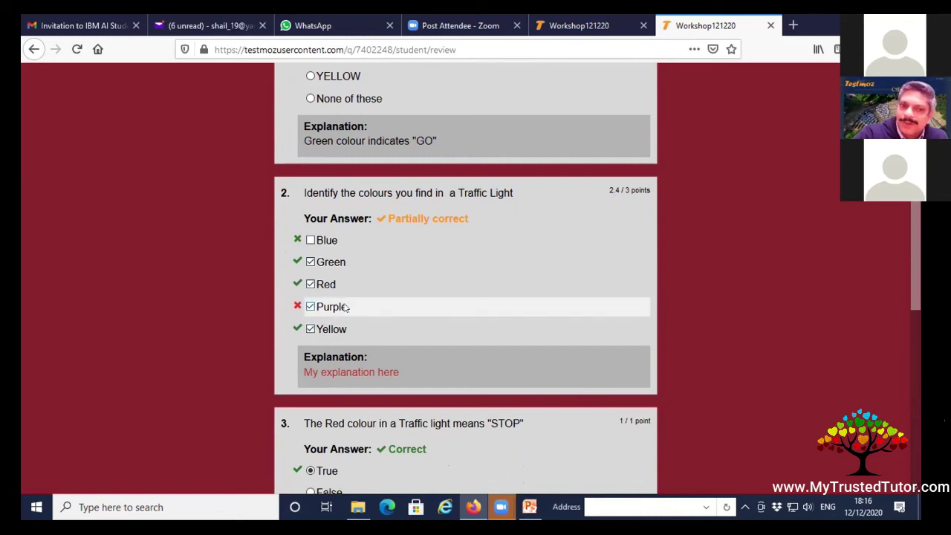
{"action": "scroll", "coordinate": [349, 309], "scroll_direction": "down", "scroll_amount": 3}
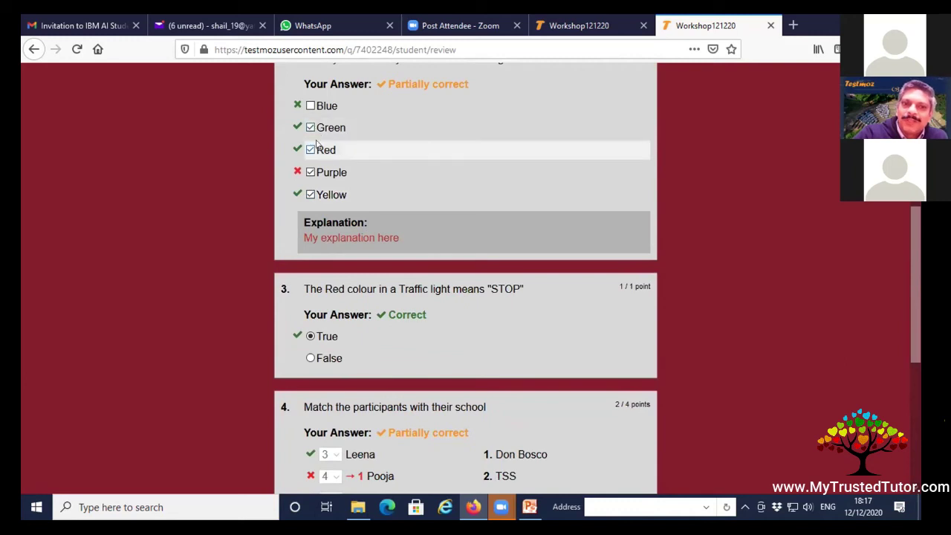
{"action": "scroll", "coordinate": [564, 208], "scroll_direction": "up", "scroll_amount": 3}
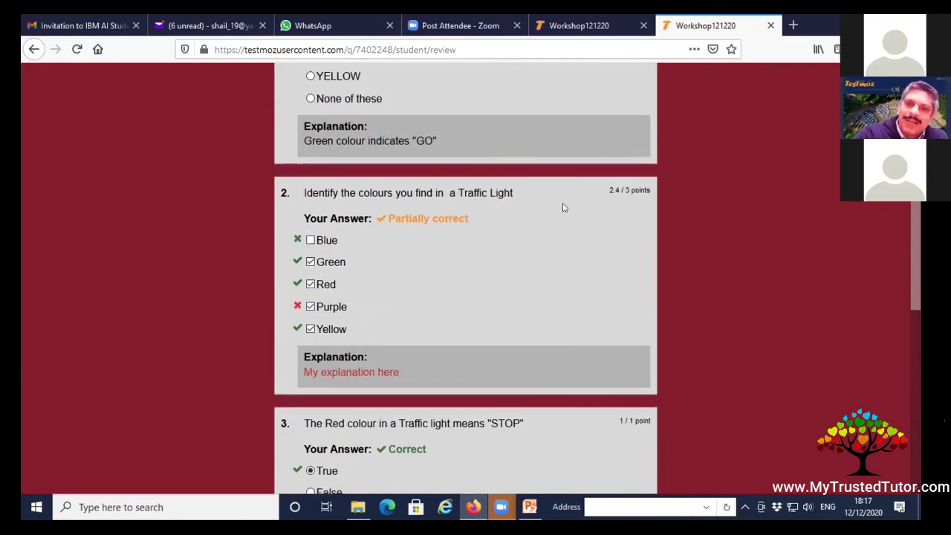
{"action": "scroll", "coordinate": [496, 312], "scroll_direction": "down", "scroll_amount": 3}
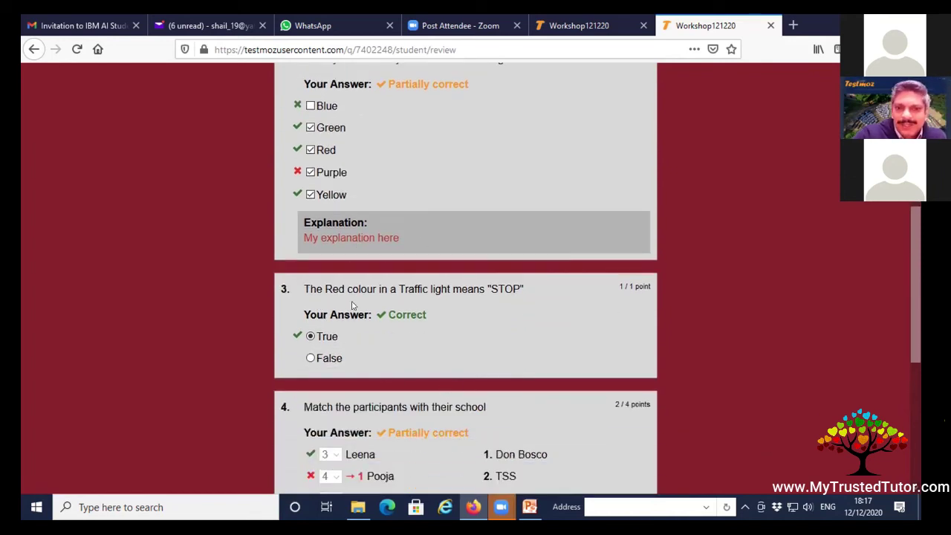
{"action": "scroll", "coordinate": [408, 349], "scroll_direction": "down", "scroll_amount": 3}
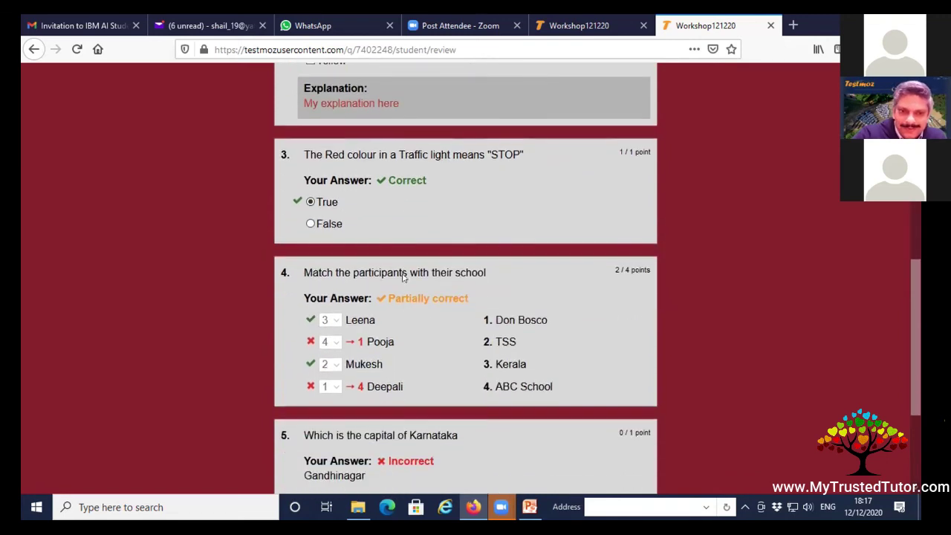
{"action": "scroll", "coordinate": [403, 277], "scroll_direction": "down", "scroll_amount": 3}
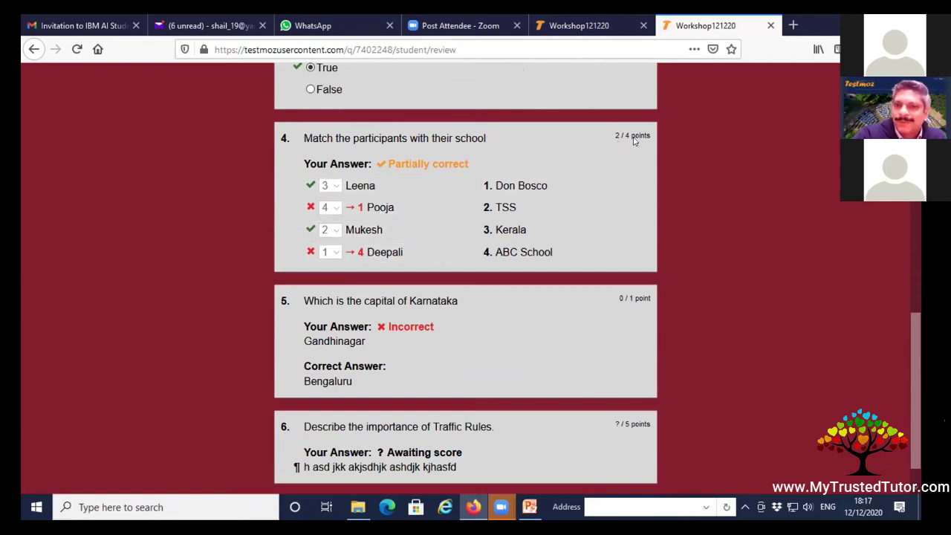
{"action": "scroll", "coordinate": [634, 141], "scroll_direction": "down", "scroll_amount": 1}
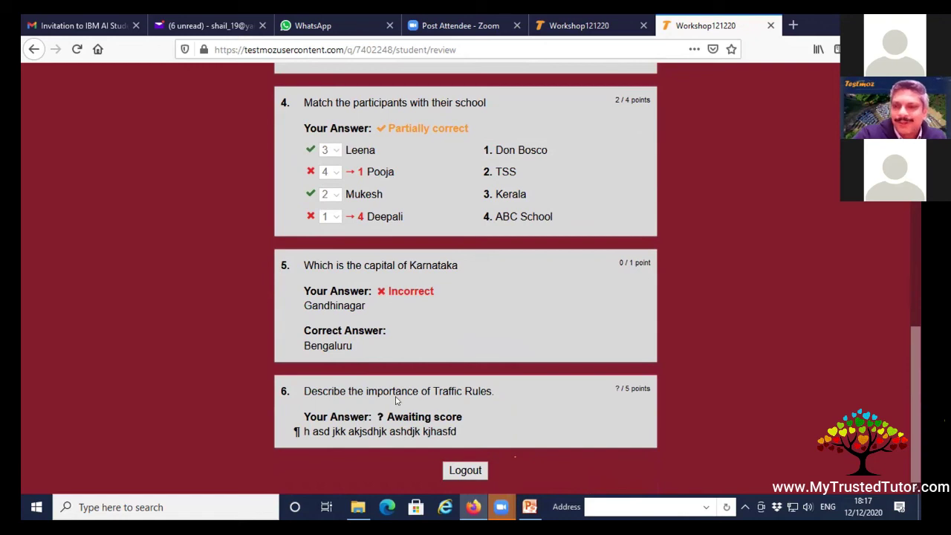
{"action": "left_click", "coordinate": [467, 473]}
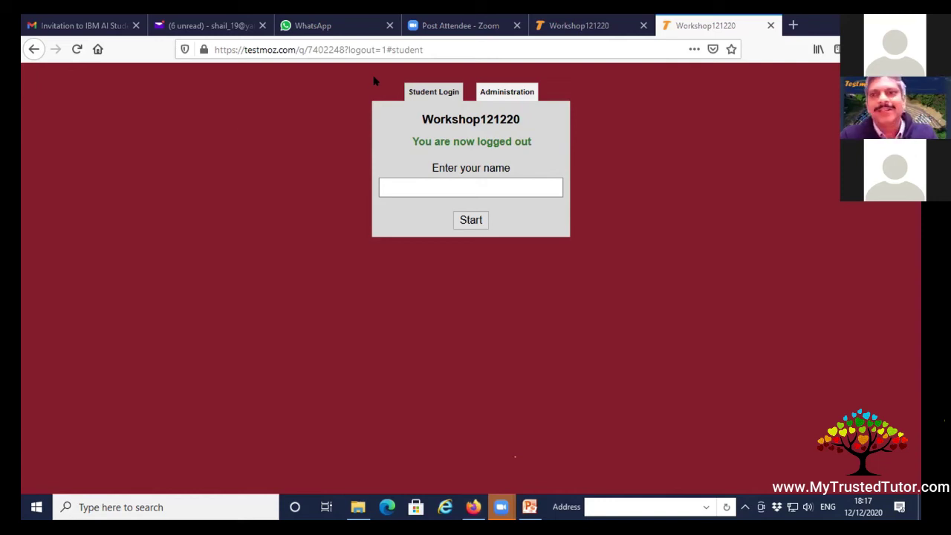
{"action": "left_click", "coordinate": [212, 24]}
Read the Workshop121220 results email scoring 6.40/10, then return to the Testmoz tab.
{"action": "left_click", "coordinate": [396, 211]}
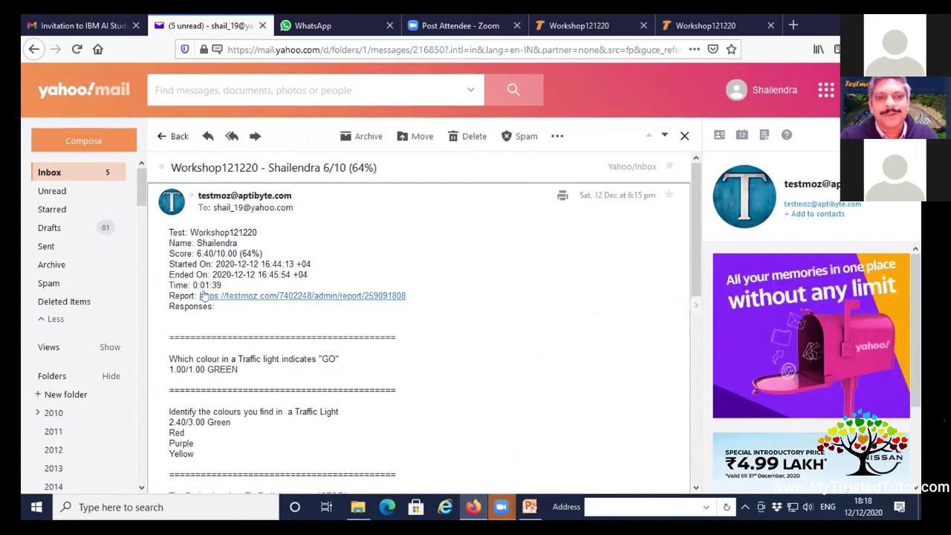
{"action": "scroll", "coordinate": [226, 295], "scroll_direction": "down", "scroll_amount": 3}
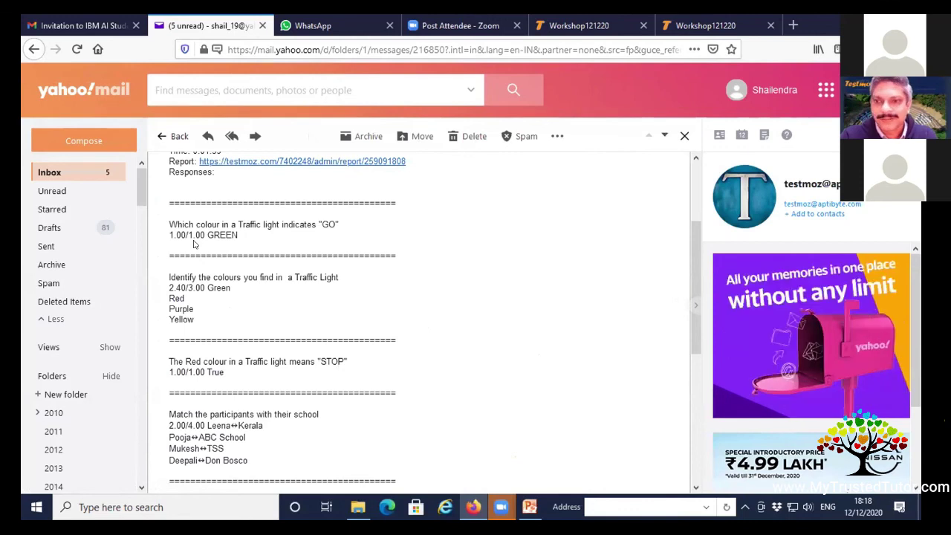
{"action": "scroll", "coordinate": [193, 244], "scroll_direction": "down", "scroll_amount": 2}
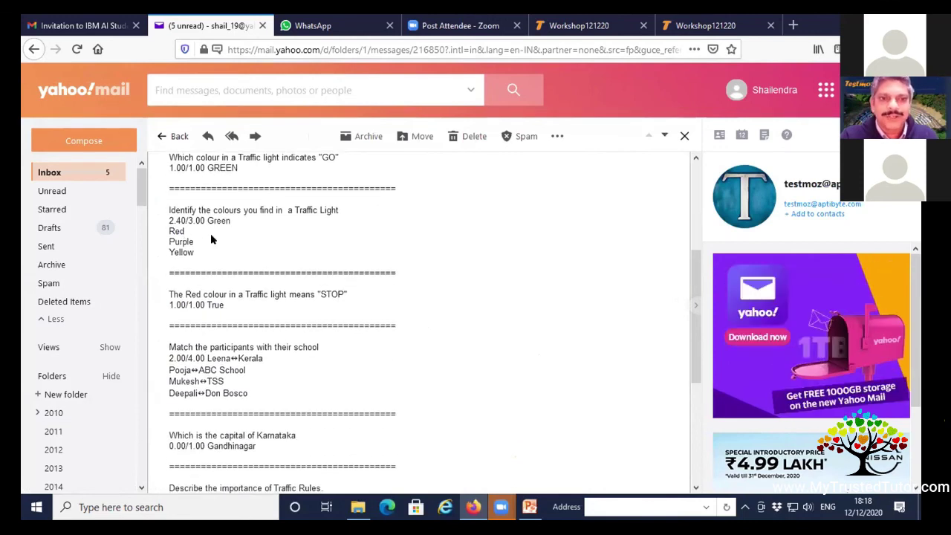
{"action": "scroll", "coordinate": [223, 223], "scroll_direction": "down", "scroll_amount": 4}
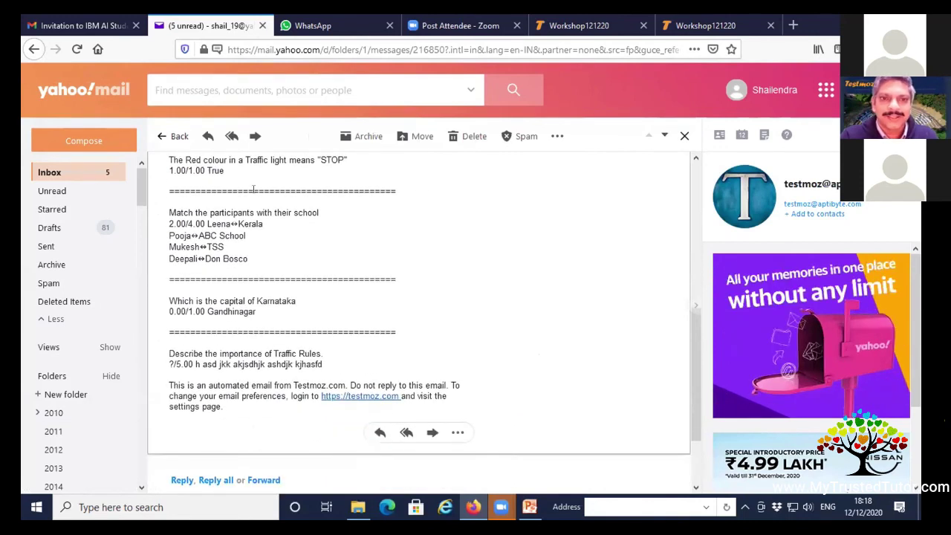
{"action": "scroll", "coordinate": [255, 261], "scroll_direction": "down", "scroll_amount": 2}
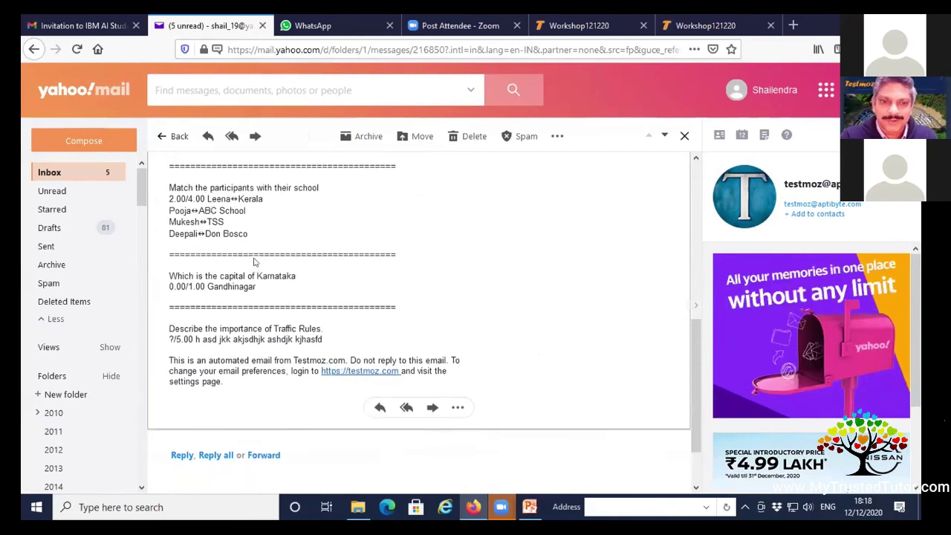
{"action": "scroll", "coordinate": [292, 245], "scroll_direction": "down", "scroll_amount": 1}
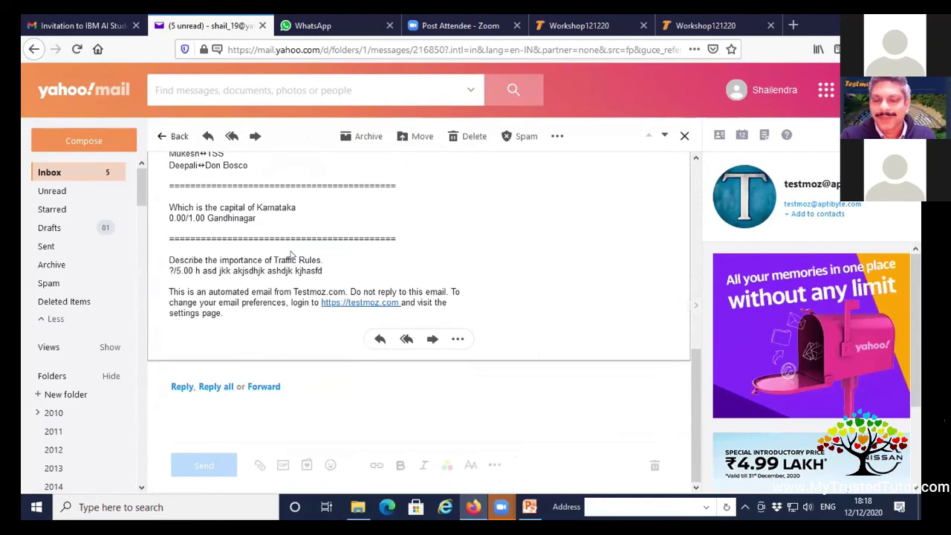
{"action": "scroll", "coordinate": [292, 254], "scroll_direction": "up", "scroll_amount": 4}
{"action": "scroll", "coordinate": [291, 252], "scroll_direction": "up", "scroll_amount": 8}
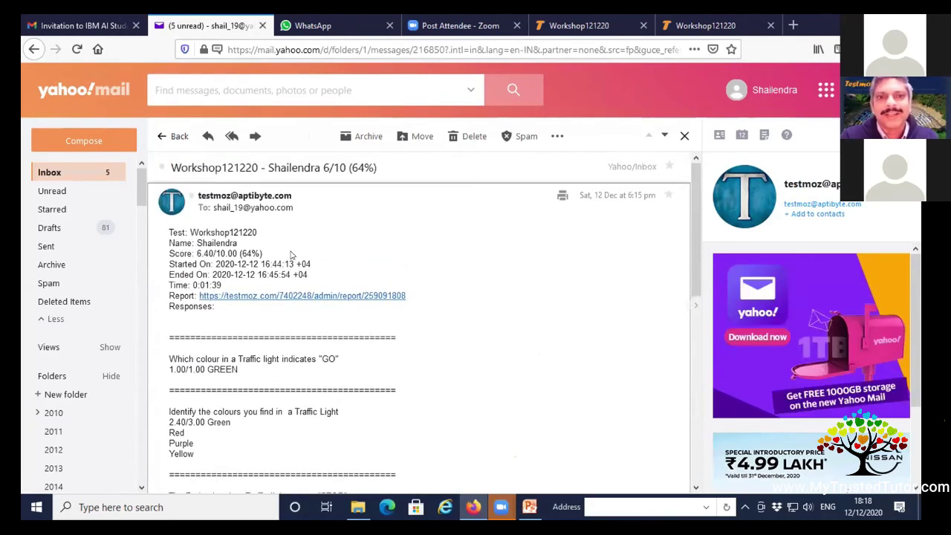
{"action": "left_click", "coordinate": [49, 175]}
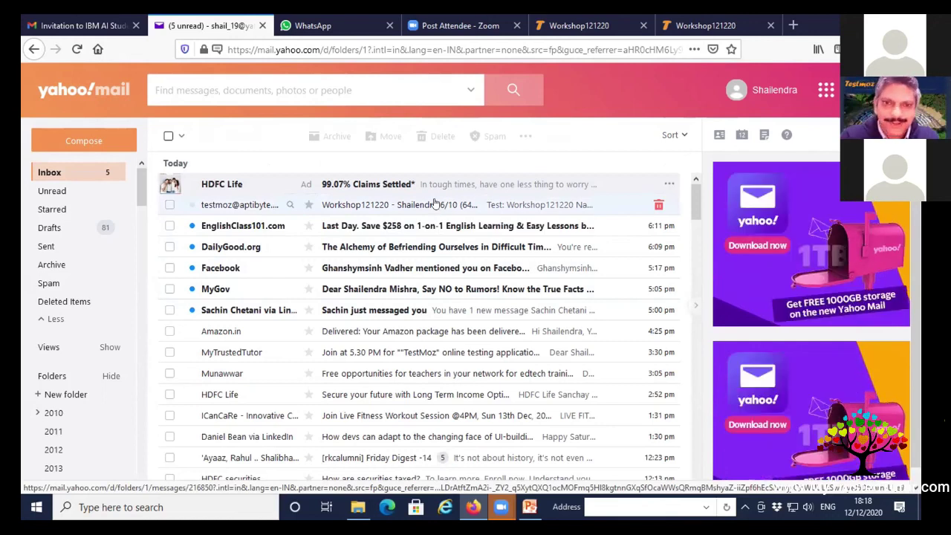
{"action": "left_click", "coordinate": [435, 205]}
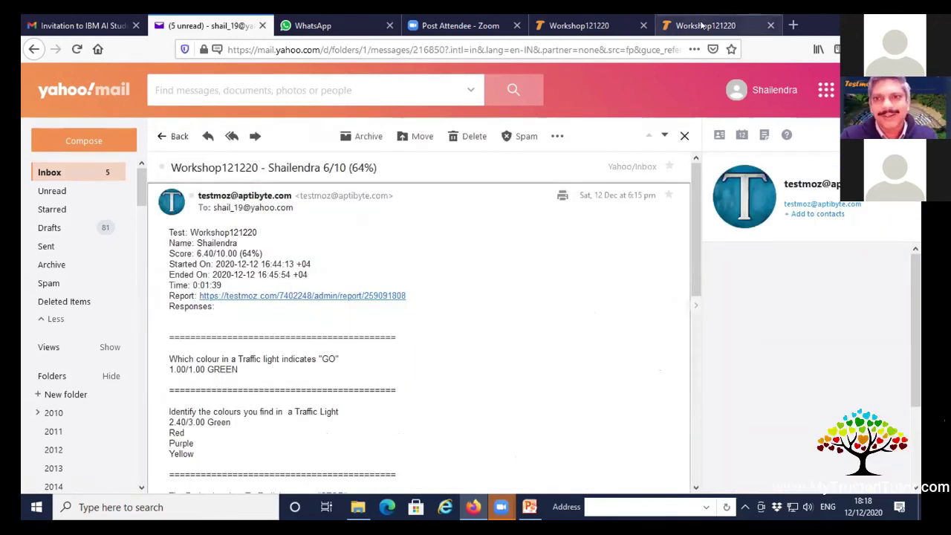
{"action": "left_click", "coordinate": [702, 26]}
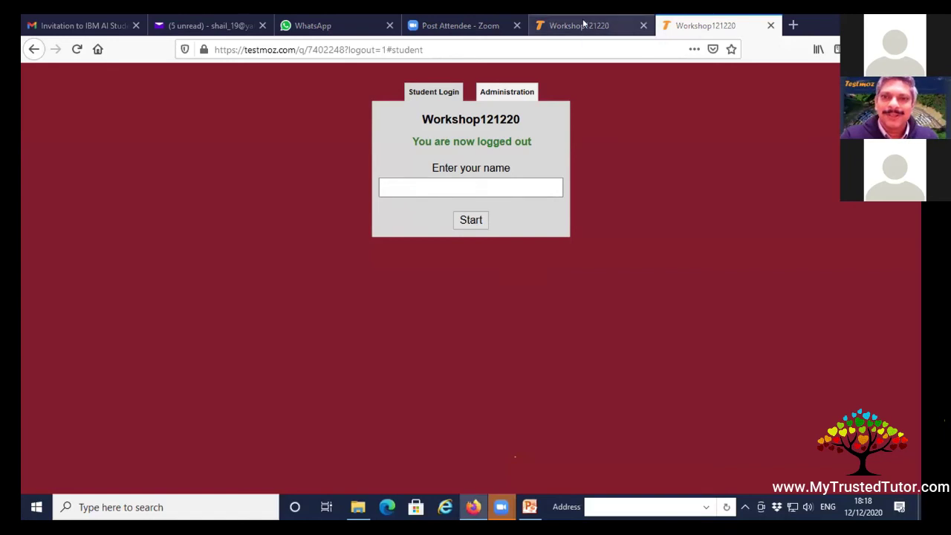
Switch to the Workshop121220 quiz and open its results, showing the single 64% submission.
{"action": "left_click", "coordinate": [628, 23]}
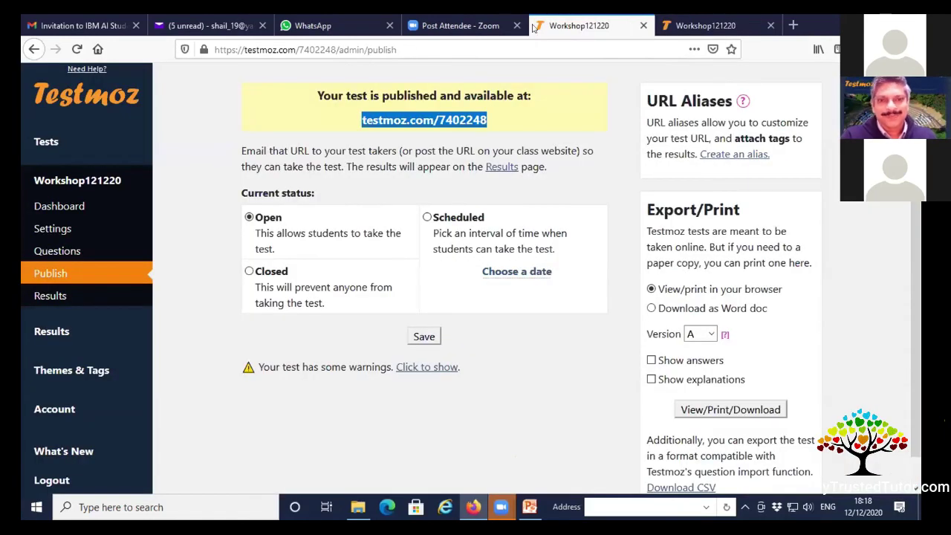
{"action": "left_click", "coordinate": [50, 295]}
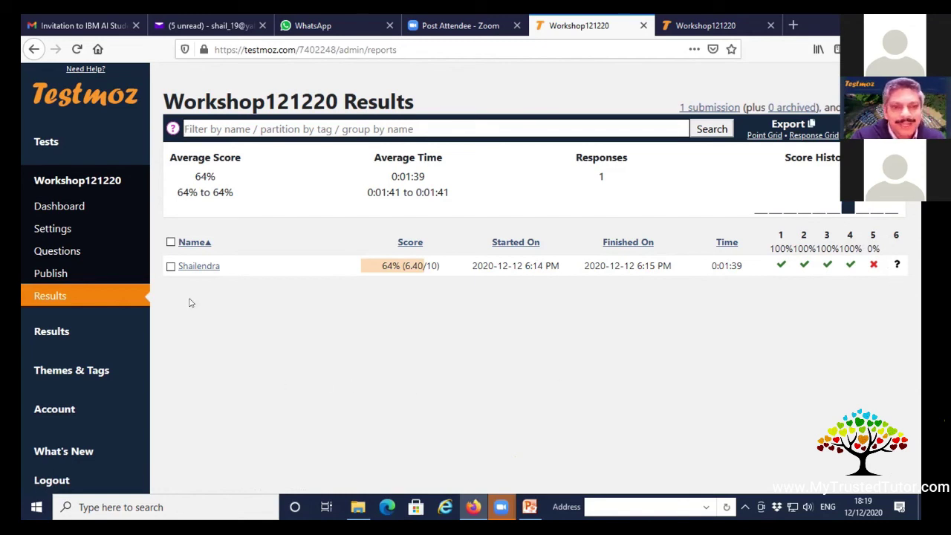
In the student's report, give question 6 4 of 5 points with comment 'Well attempted'.
{"action": "left_click", "coordinate": [195, 272]}
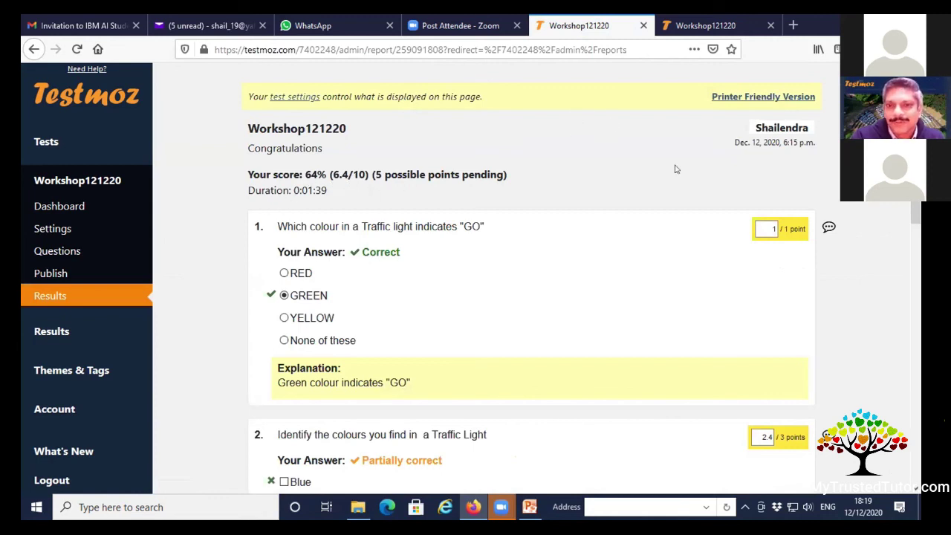
{"action": "scroll", "coordinate": [666, 171], "scroll_direction": "down", "scroll_amount": 7}
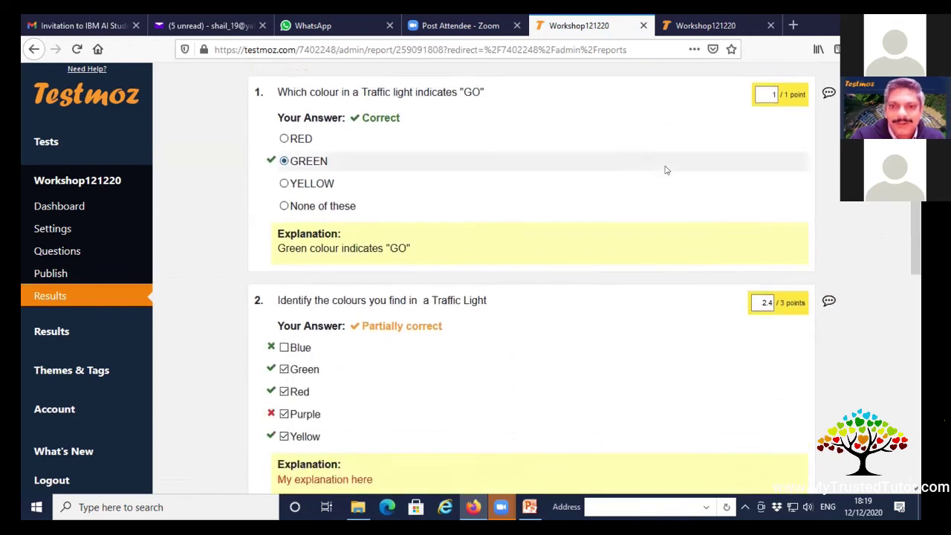
{"action": "scroll", "coordinate": [666, 170], "scroll_direction": "down", "scroll_amount": 2}
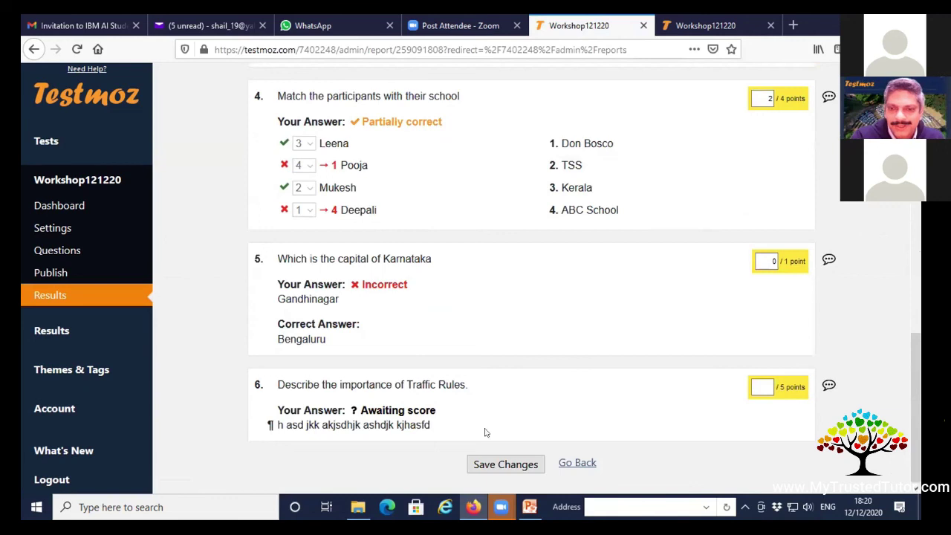
{"action": "left_click", "coordinate": [828, 385]}
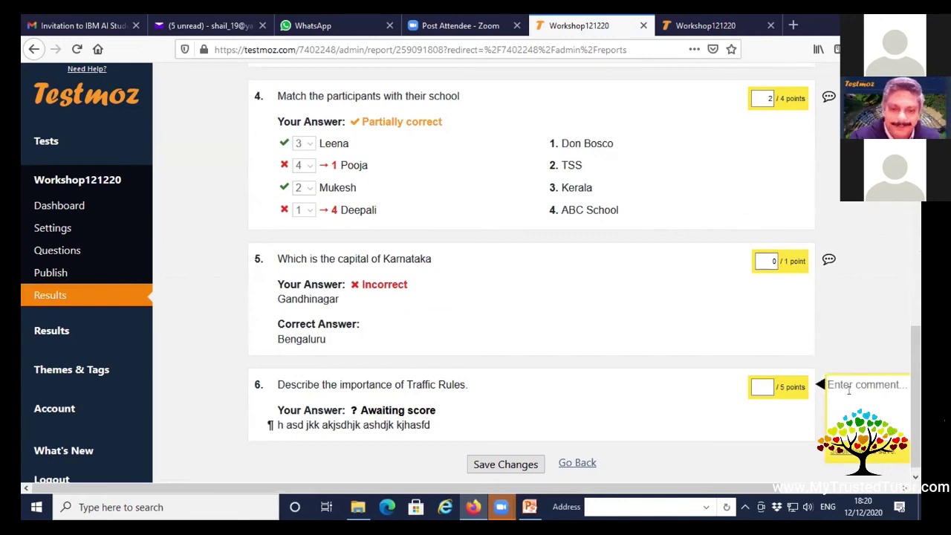
{"action": "type", "text": "Well attempted"}
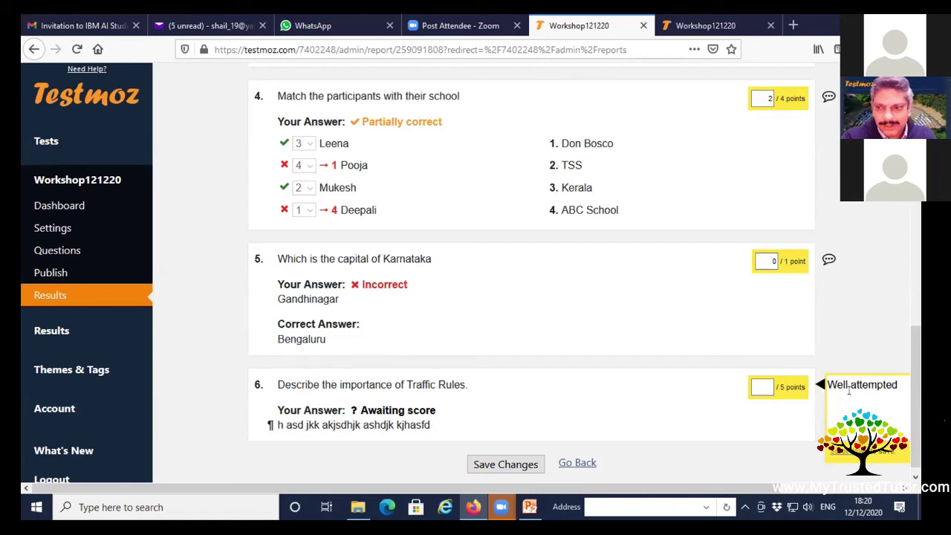
{"action": "left_click", "coordinate": [760, 388]}
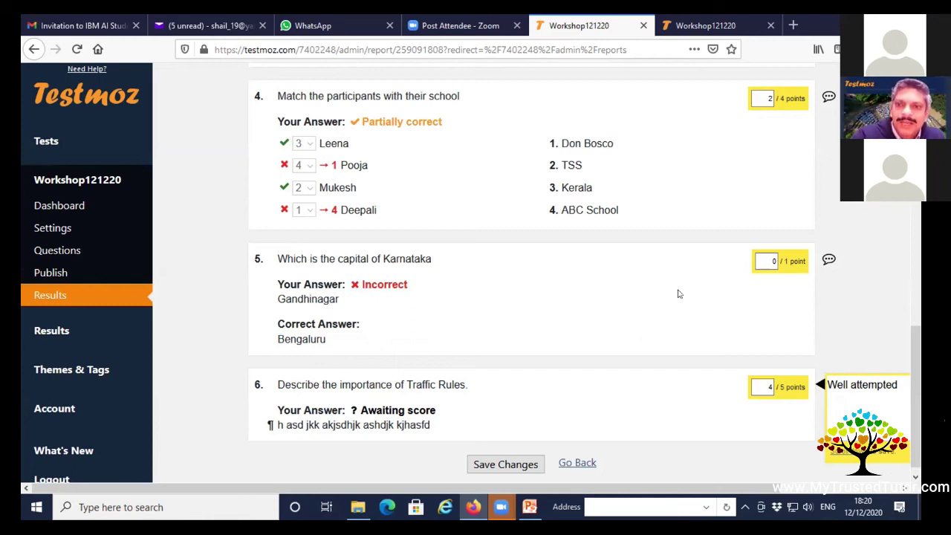
Set question 5's points to 0 and add the comment 'my comments'.
{"action": "scroll", "coordinate": [624, 260], "scroll_direction": "up", "scroll_amount": 6}
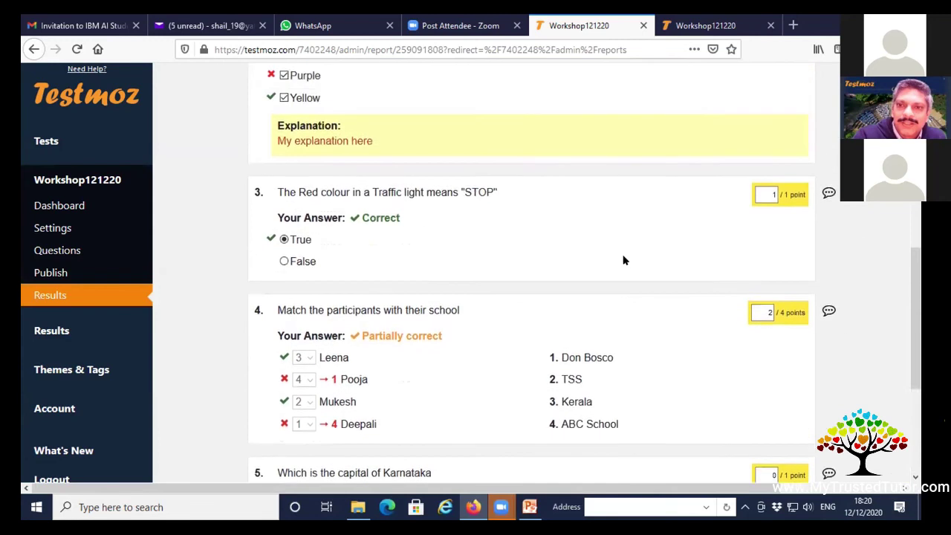
{"action": "scroll", "coordinate": [624, 260], "scroll_direction": "down", "scroll_amount": 5}
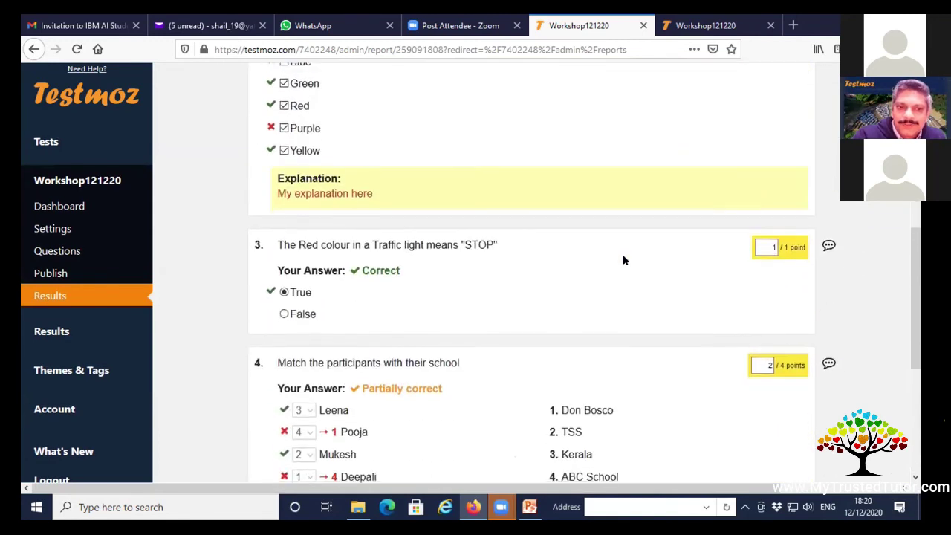
{"action": "scroll", "coordinate": [623, 260], "scroll_direction": "down", "scroll_amount": 3}
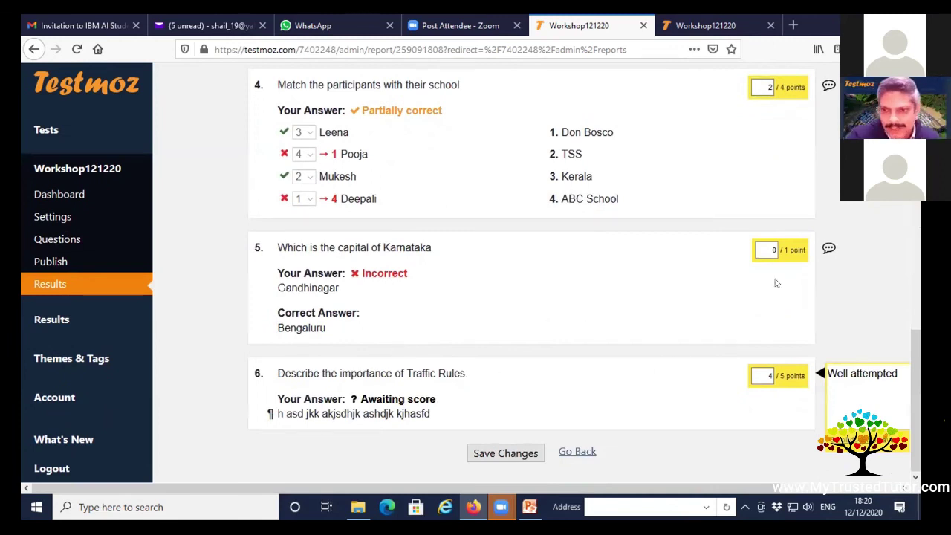
{"action": "double_click", "coordinate": [767, 249]}
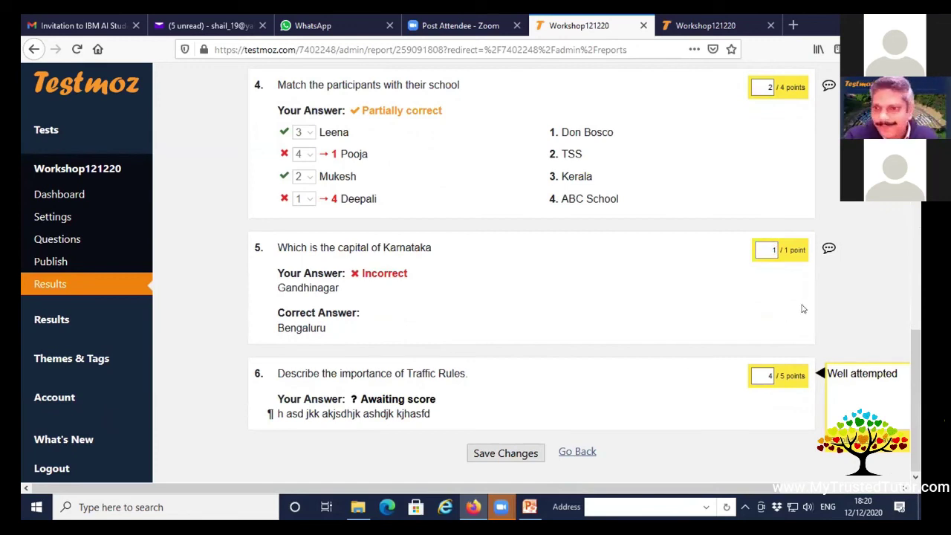
{"action": "double_click", "coordinate": [772, 249]}
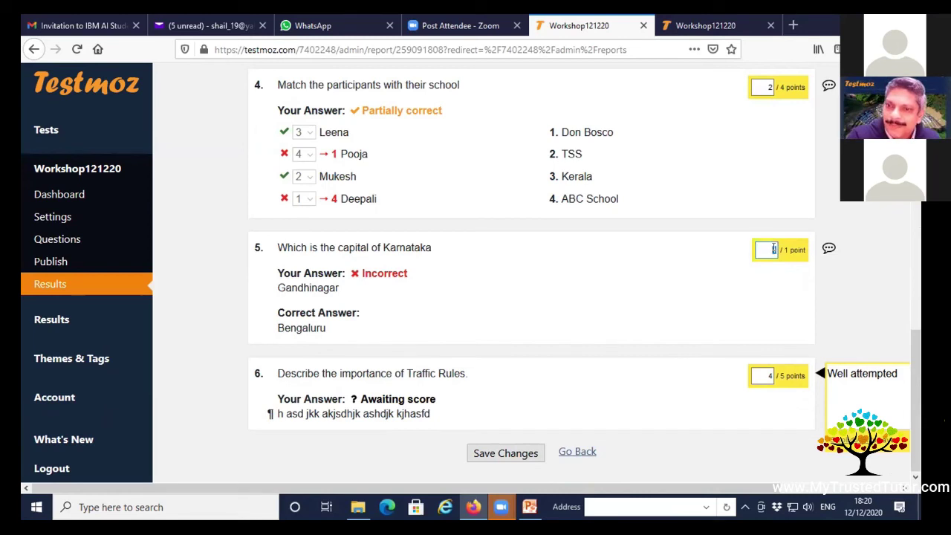
{"action": "type", "text": "0"}
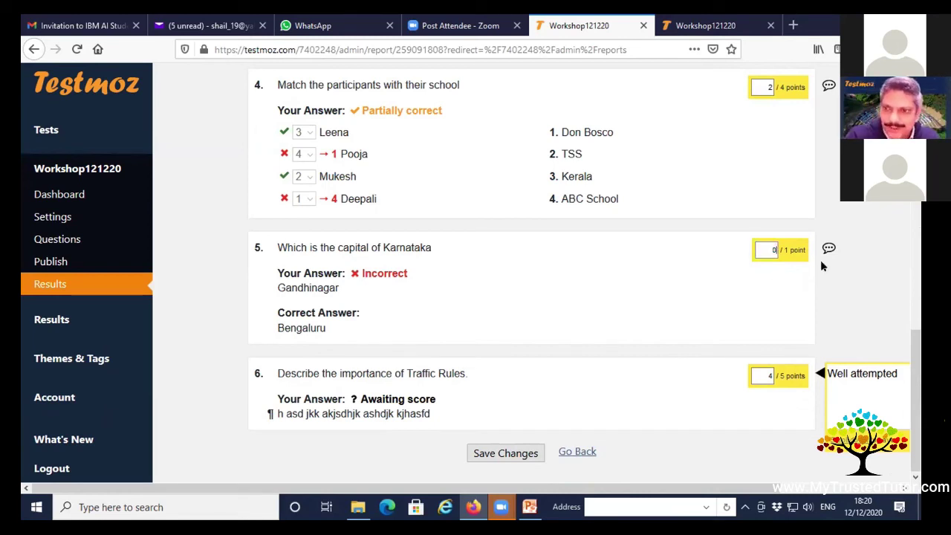
{"action": "left_click", "coordinate": [828, 248]}
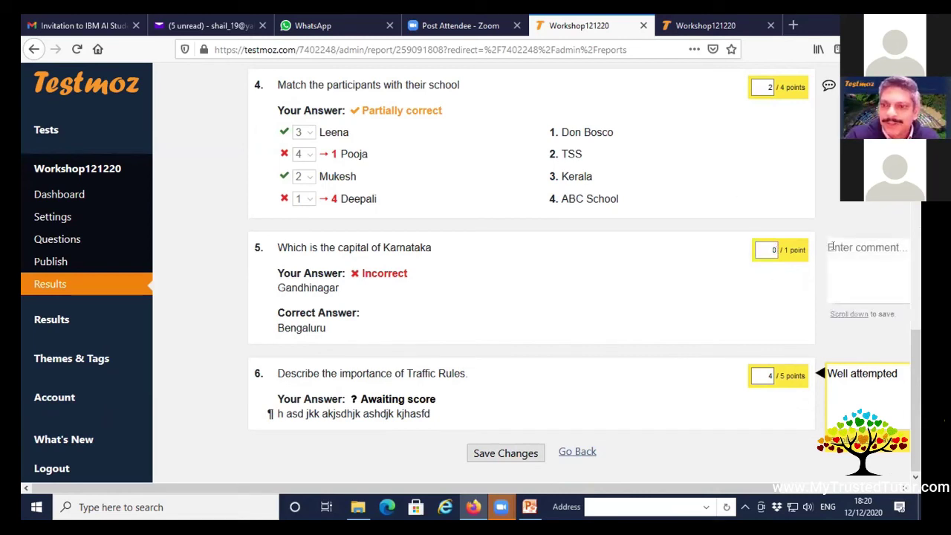
{"action": "type", "text": "my comments"}
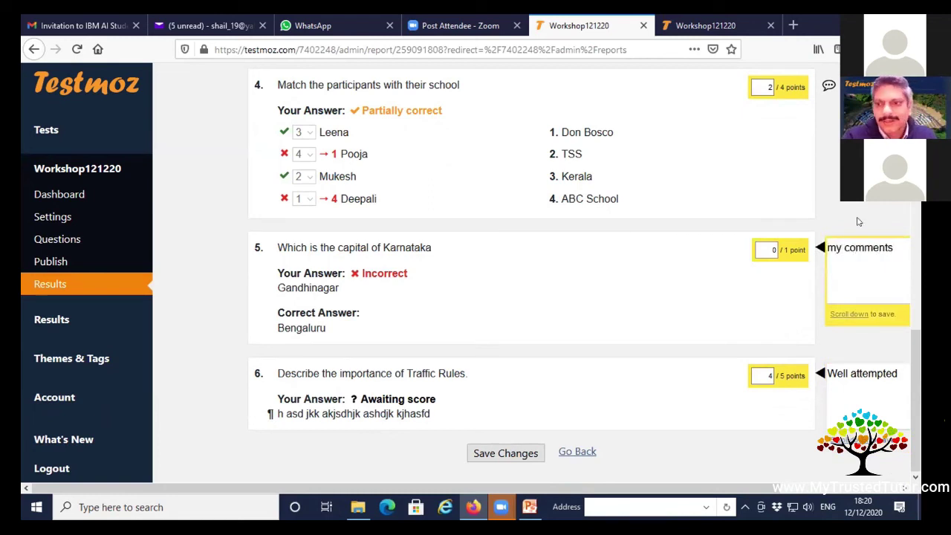
{"action": "scroll", "coordinate": [855, 223], "scroll_direction": "up", "scroll_amount": 6}
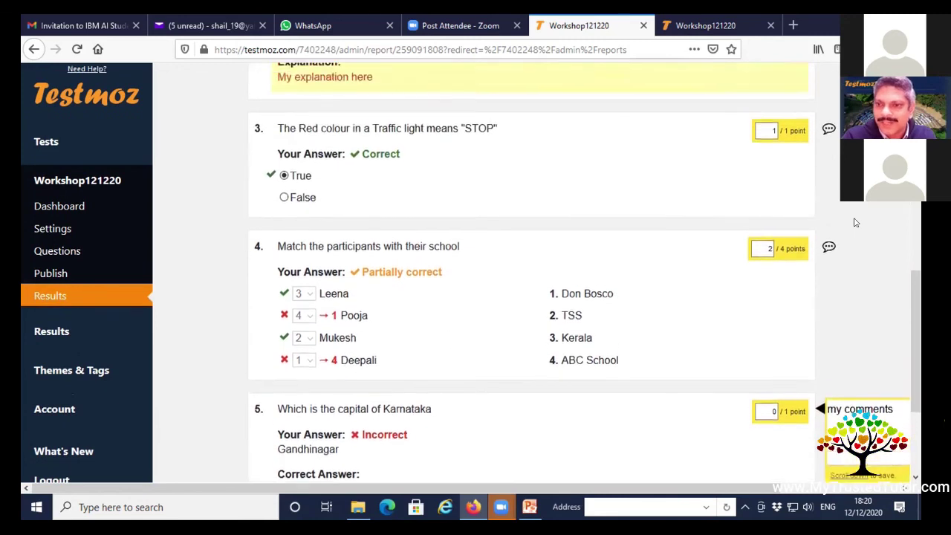
{"action": "scroll", "coordinate": [854, 222], "scroll_direction": "up", "scroll_amount": 5}
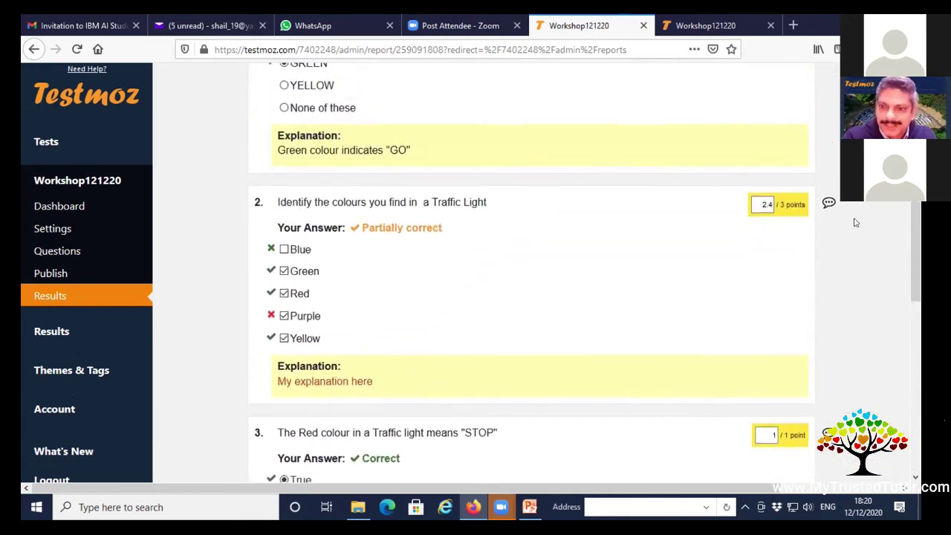
{"action": "scroll", "coordinate": [812, 356], "scroll_direction": "up", "scroll_amount": 1}
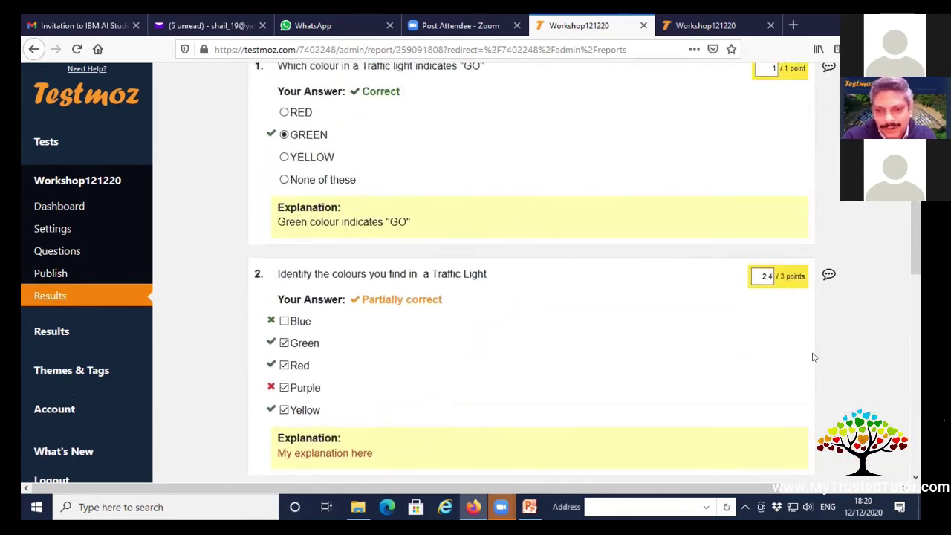
{"action": "scroll", "coordinate": [547, 369], "scroll_direction": "down", "scroll_amount": 12}
Save the grading, then export the point grid CSV with 'point' appended to its name.
{"action": "left_click", "coordinate": [496, 456]}
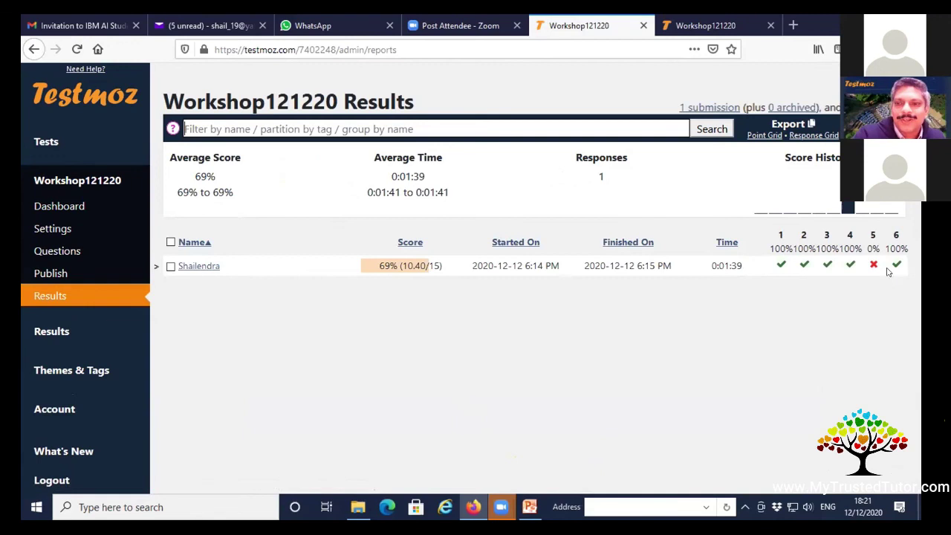
{"action": "mouse_move", "coordinate": [896, 273]}
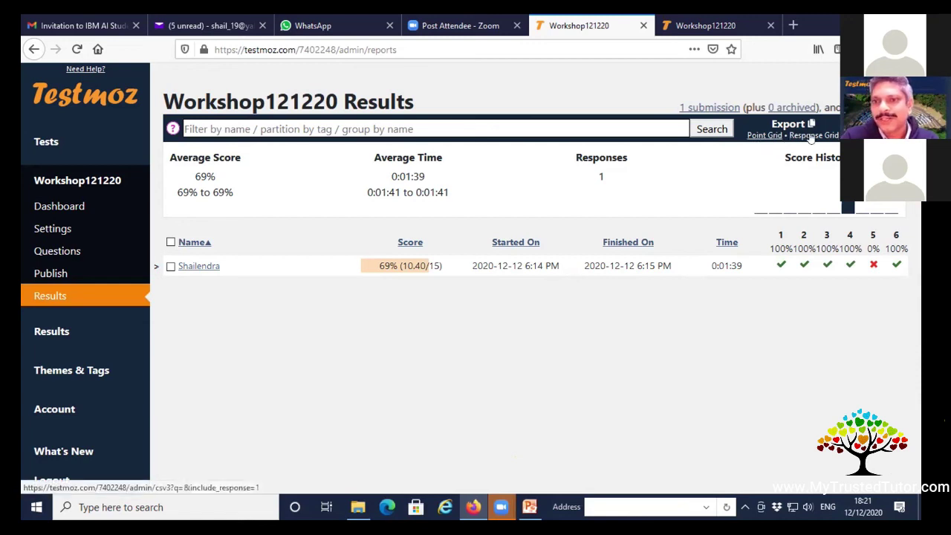
{"action": "left_click", "coordinate": [764, 138]}
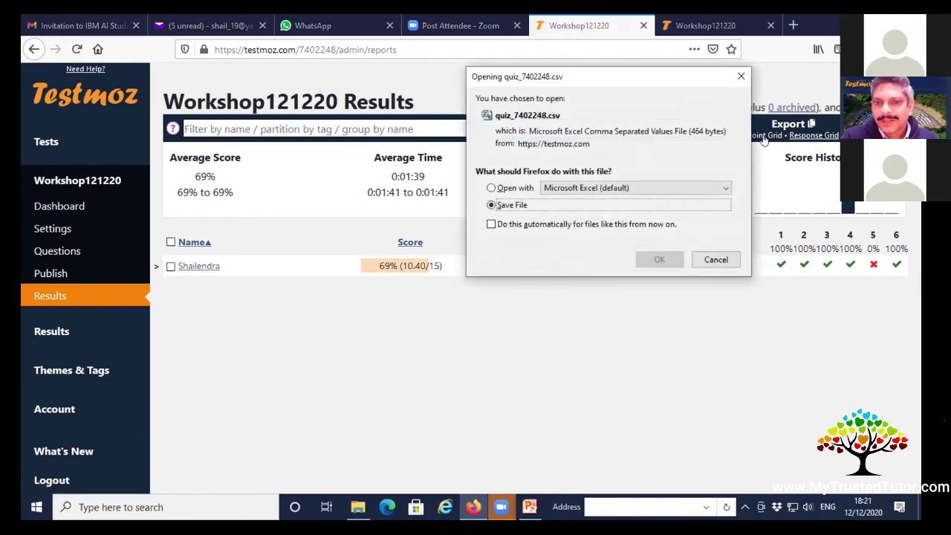
{"action": "left_click", "coordinate": [643, 259]}
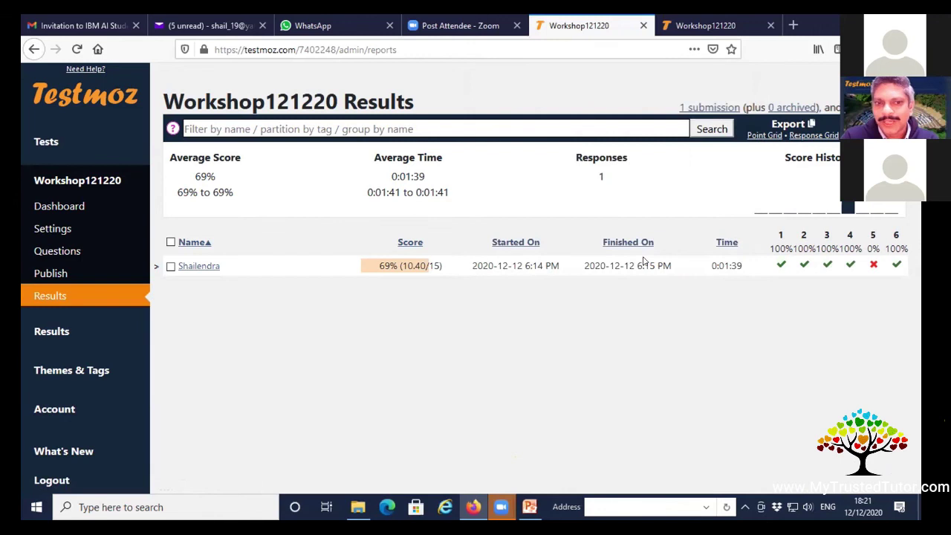
{"action": "left_click", "coordinate": [189, 313]}
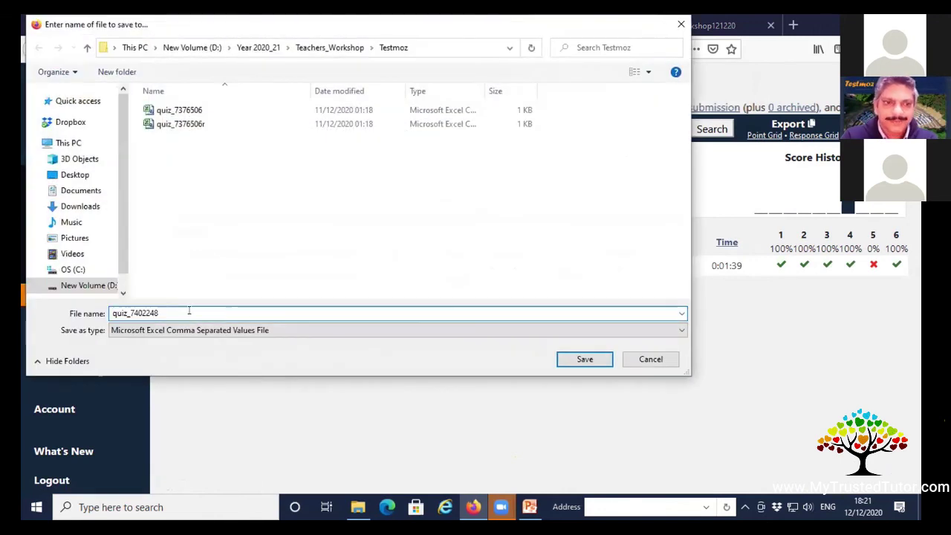
{"action": "type", "text": "point"}
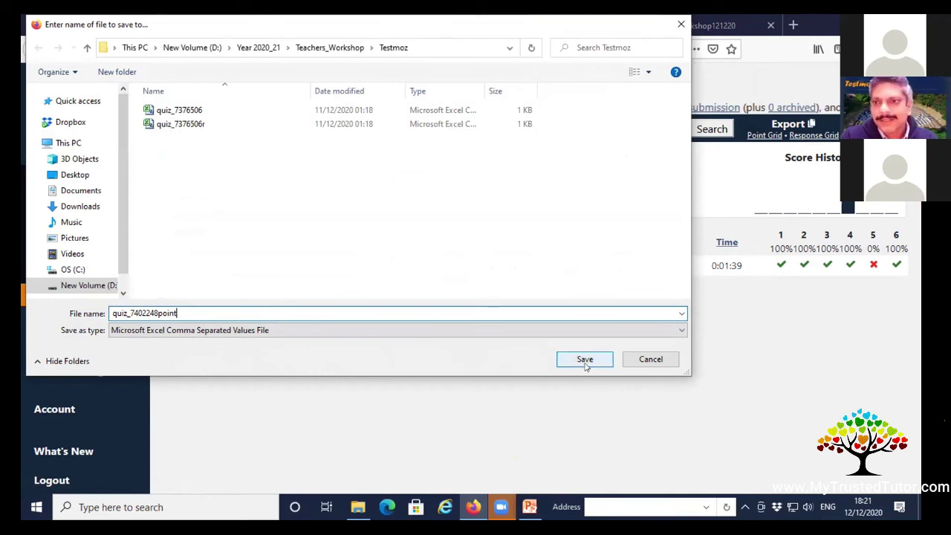
{"action": "left_click", "coordinate": [585, 362]}
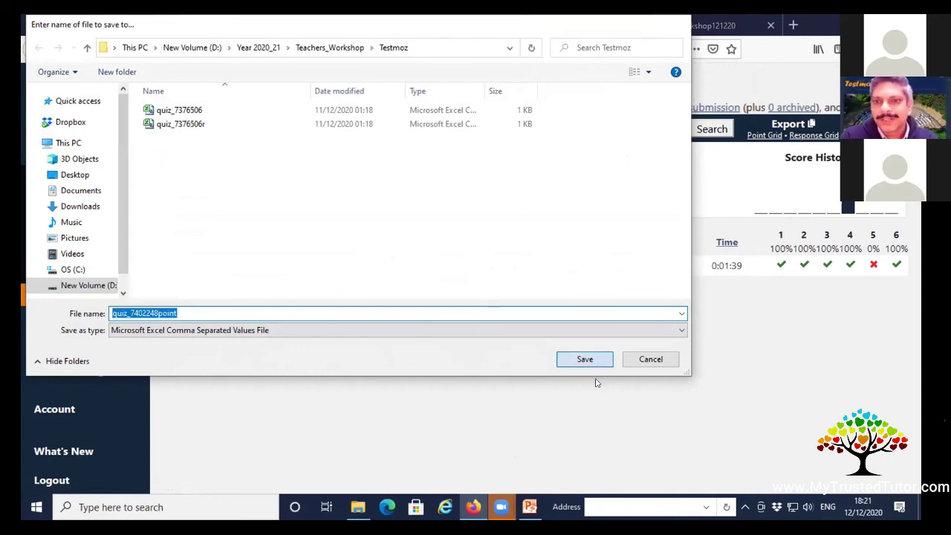
Export the response grid CSV with 'response' appended to its file name.
{"action": "left_click", "coordinate": [813, 135]}
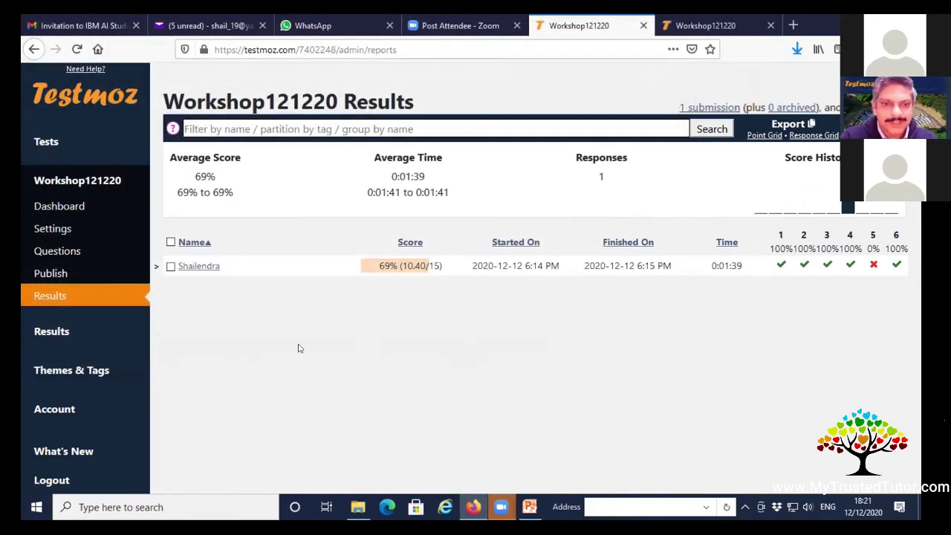
{"action": "left_click", "coordinate": [659, 259]}
{"action": "left_click", "coordinate": [340, 310]}
{"action": "type", "text": "re"}
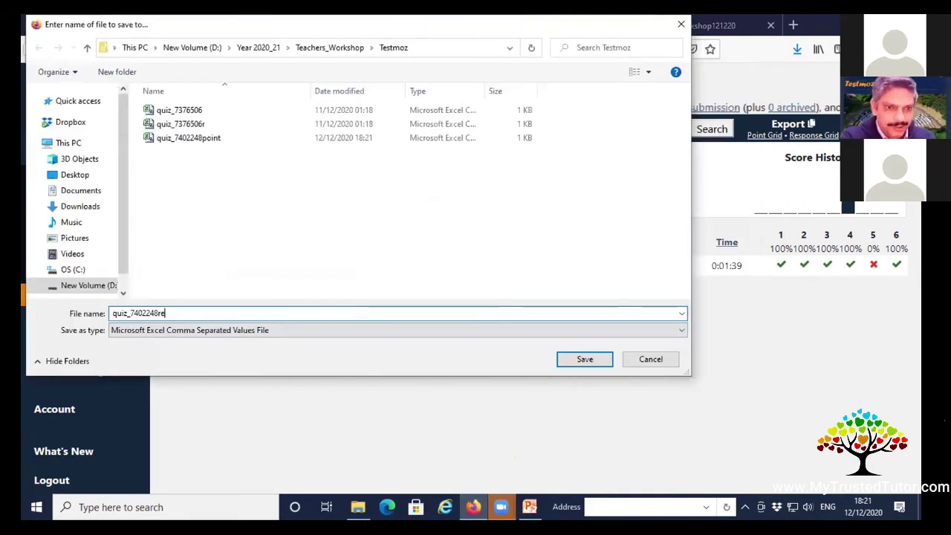
{"action": "type", "text": "sponse"}
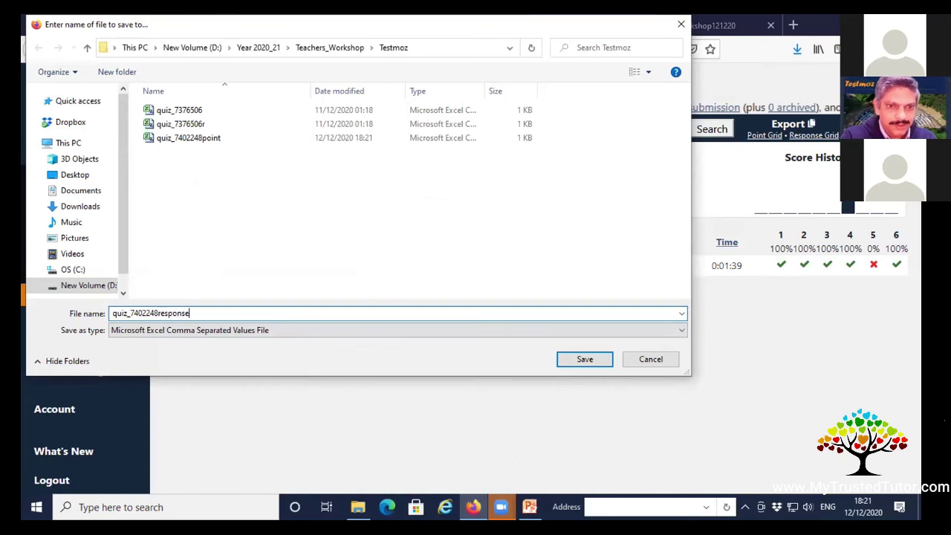
{"action": "left_click", "coordinate": [605, 360]}
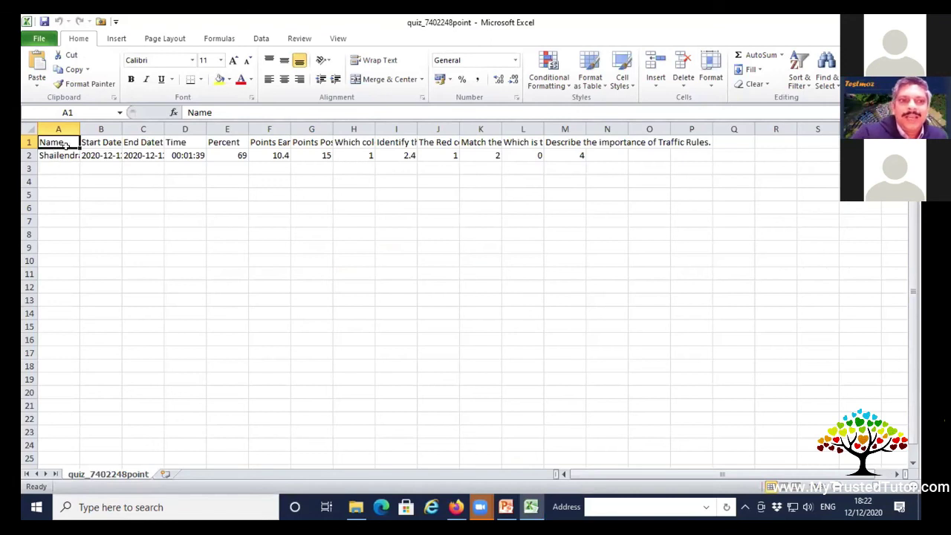
Widen columns and check the scores: 69 percent, 10.4 of 15 points, 2.4 on question two.
{"action": "left_click_drag", "start_coordinate": [80, 128], "coordinate": [268, 128]}
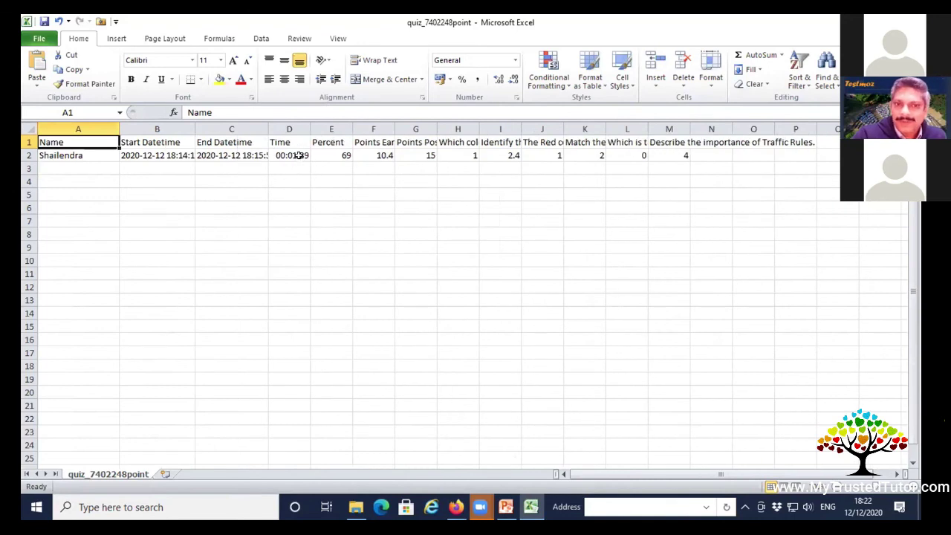
{"action": "left_click", "coordinate": [331, 156]}
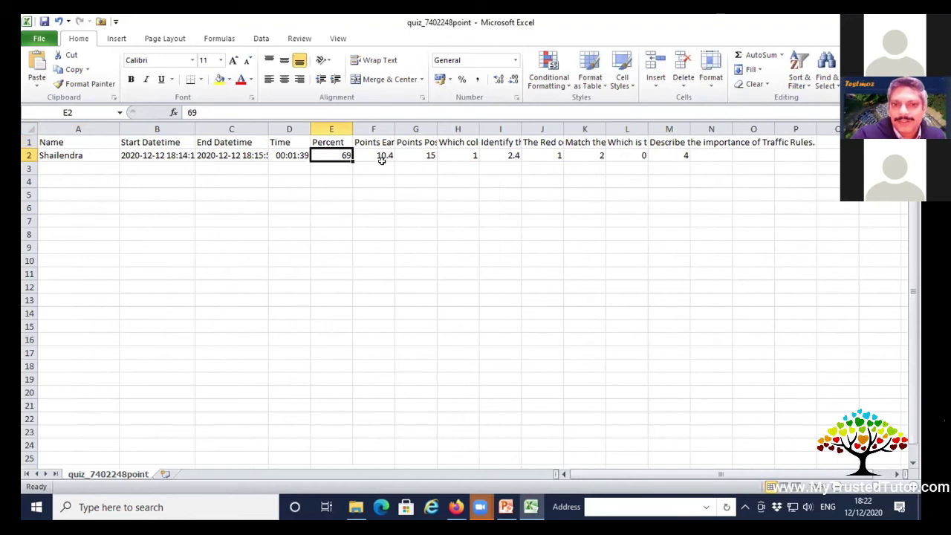
{"action": "left_click", "coordinate": [377, 151]}
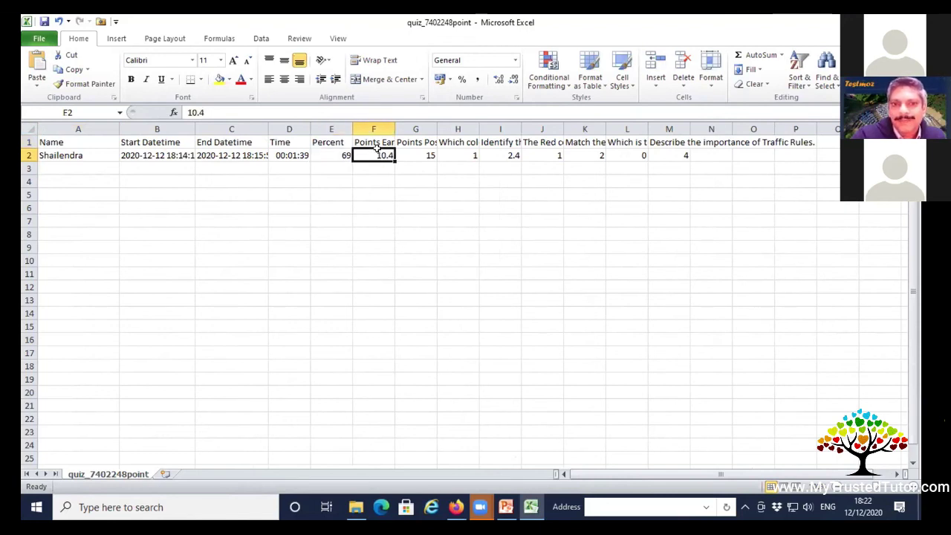
{"action": "left_click", "coordinate": [424, 155]}
{"action": "left_click_drag", "start_coordinate": [479, 128], "coordinate": [490, 128]}
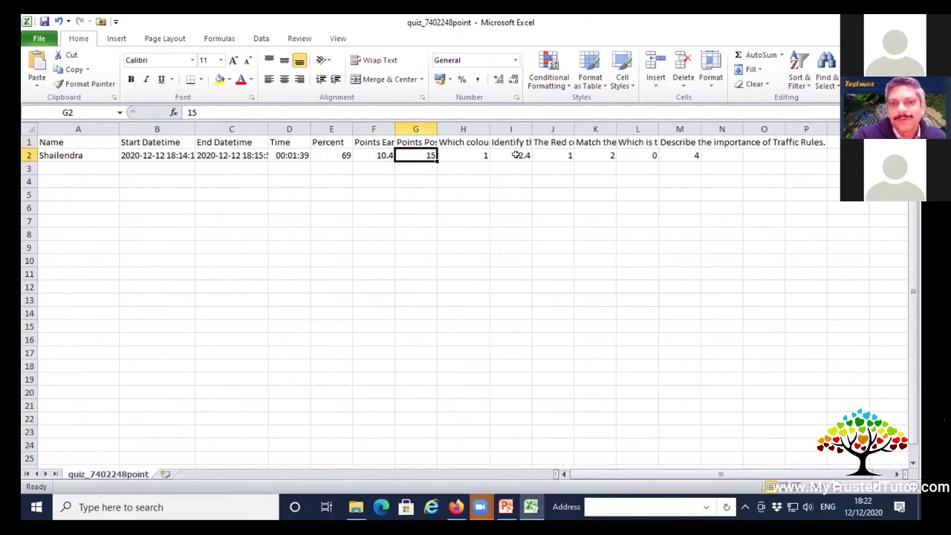
{"action": "left_click", "coordinate": [516, 154]}
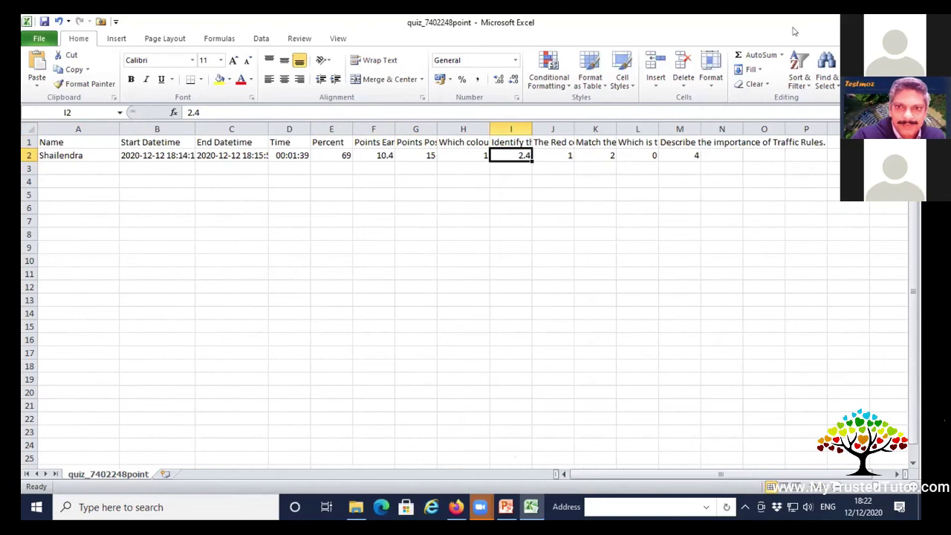
Close the point export workbook without saving changes.
{"action": "left_click", "coordinate": [906, 22]}
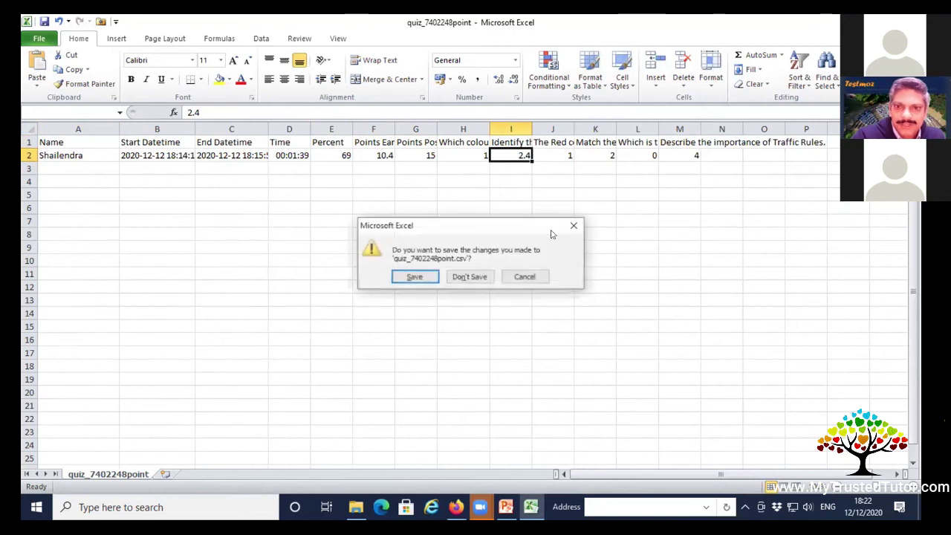
{"action": "left_click", "coordinate": [421, 276]}
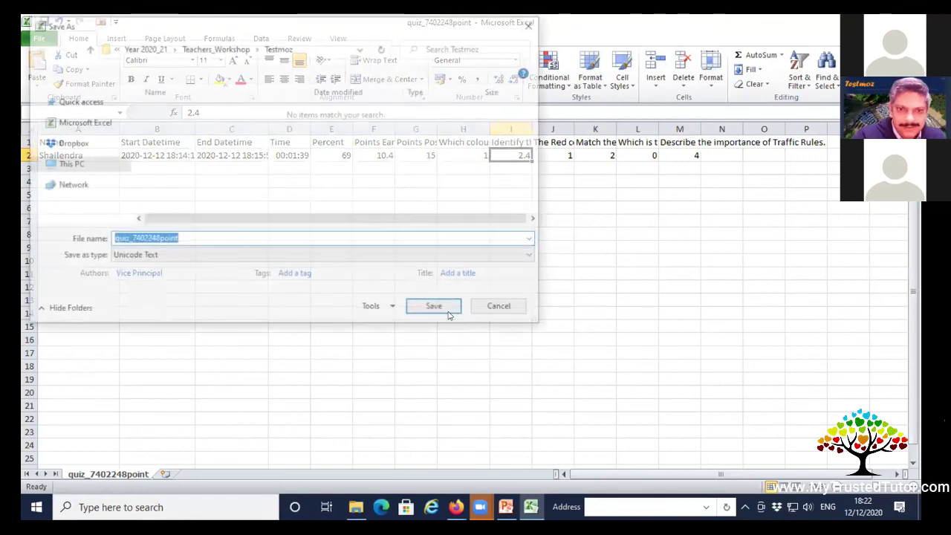
{"action": "left_click", "coordinate": [498, 305]}
{"action": "key", "text": "Tab"}
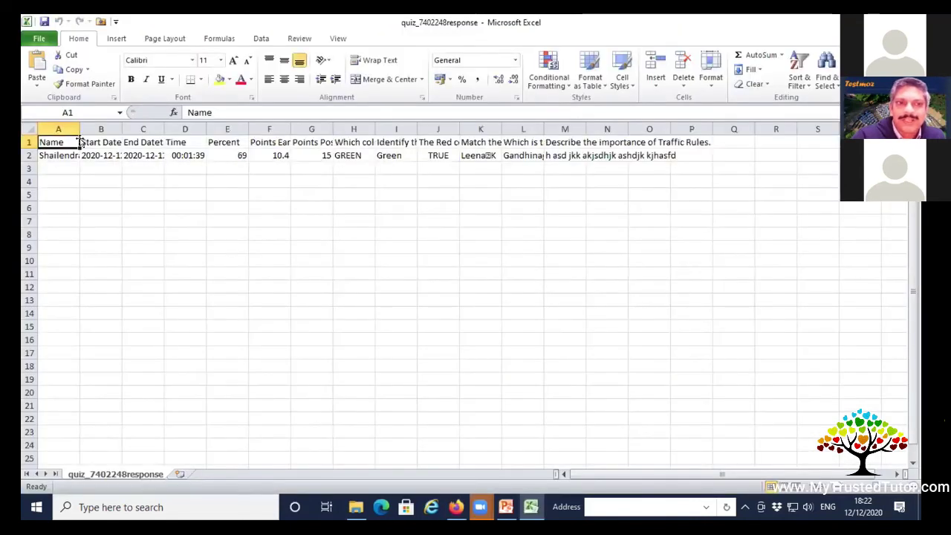
Widen the name, date and answer columns to read GREEN, then close without saving.
{"action": "left_click_drag", "start_coordinate": [90, 133], "coordinate": [268, 129]}
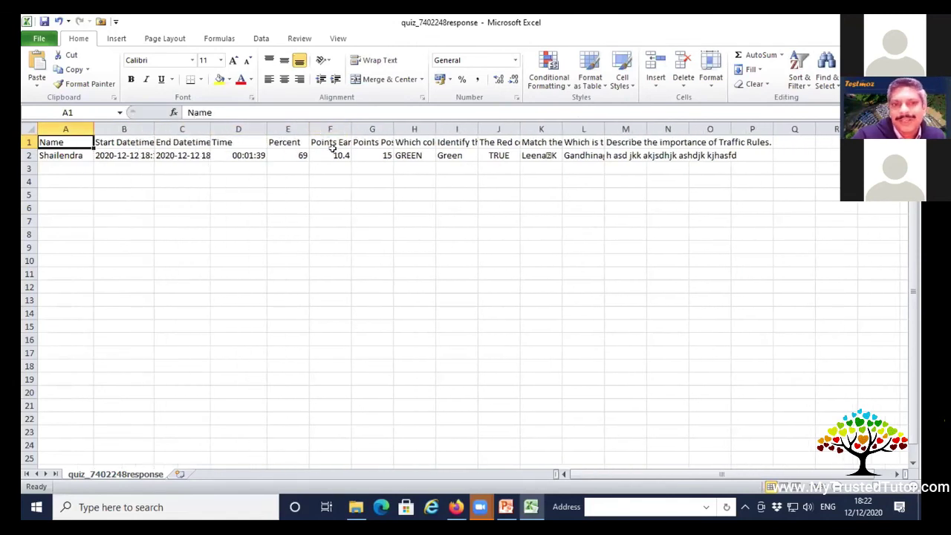
{"action": "left_click", "coordinate": [407, 154]}
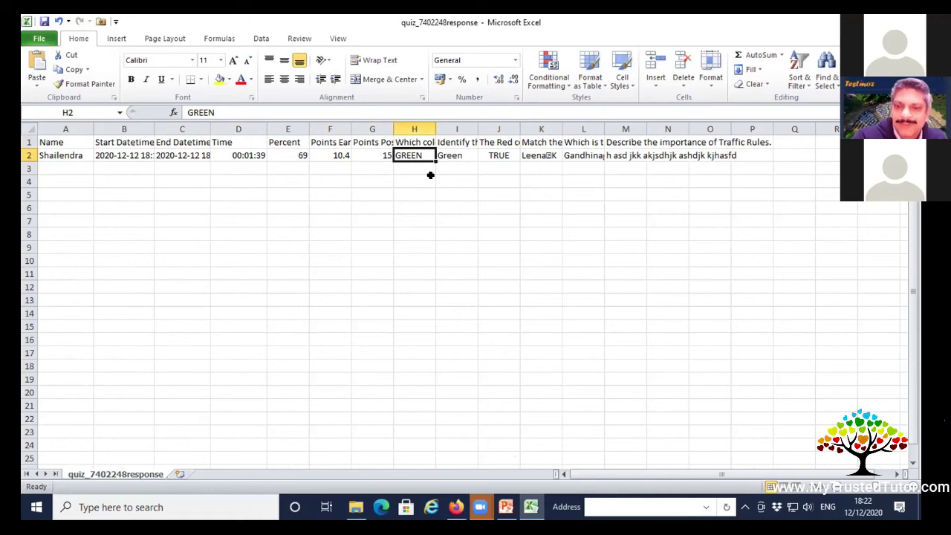
{"action": "left_click_drag", "start_coordinate": [436, 128], "coordinate": [442, 130]}
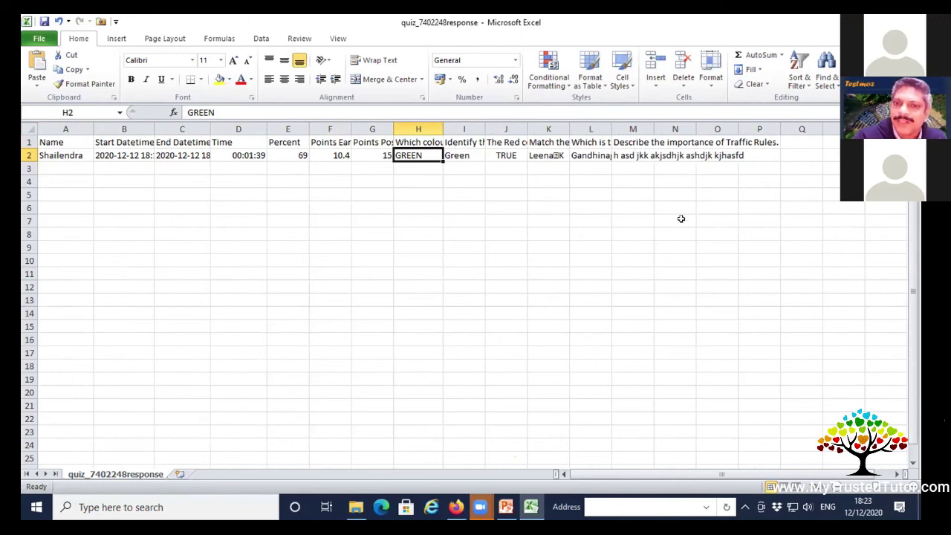
{"action": "left_click", "coordinate": [905, 20]}
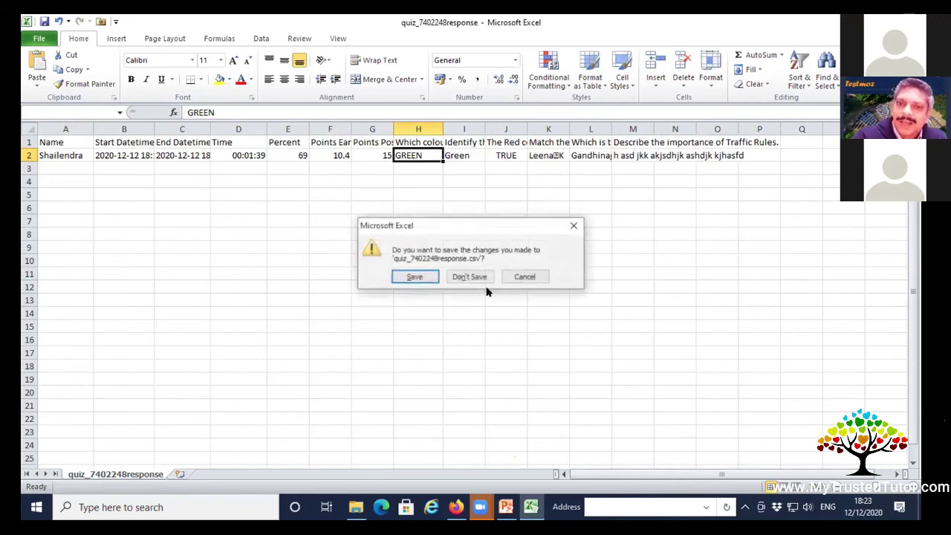
{"action": "left_click", "coordinate": [478, 280]}
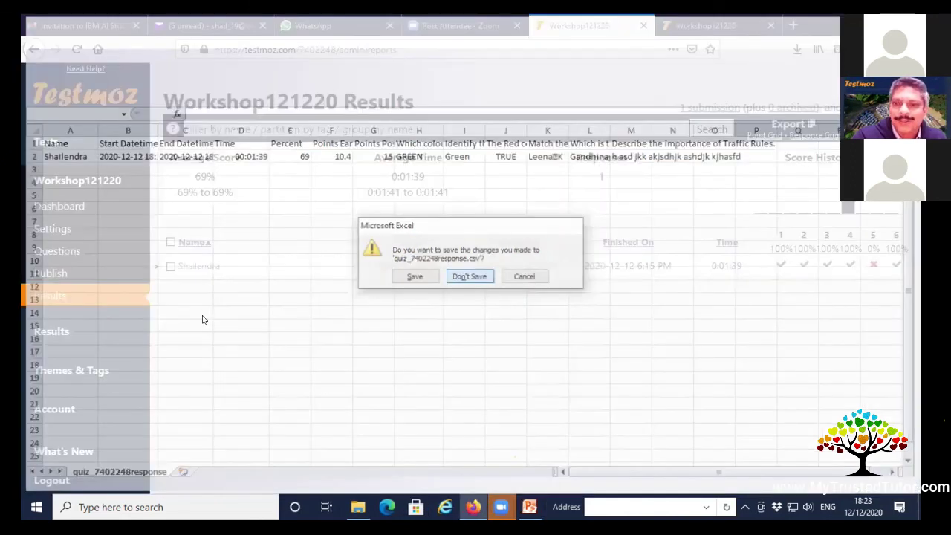
Toggle the select-all checkbox and sort the Workshop121220 results by name descending.
{"action": "left_click", "coordinate": [169, 240]}
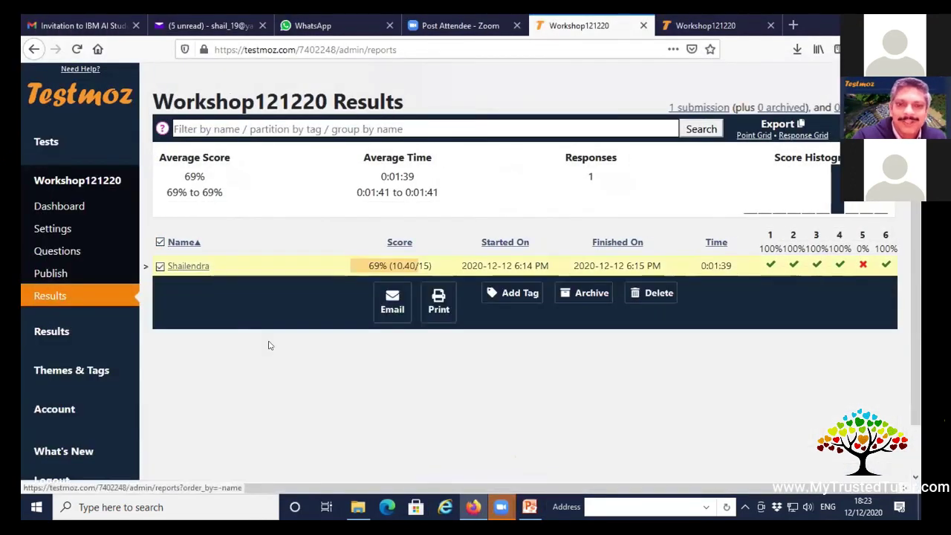
{"action": "left_click", "coordinate": [160, 243]}
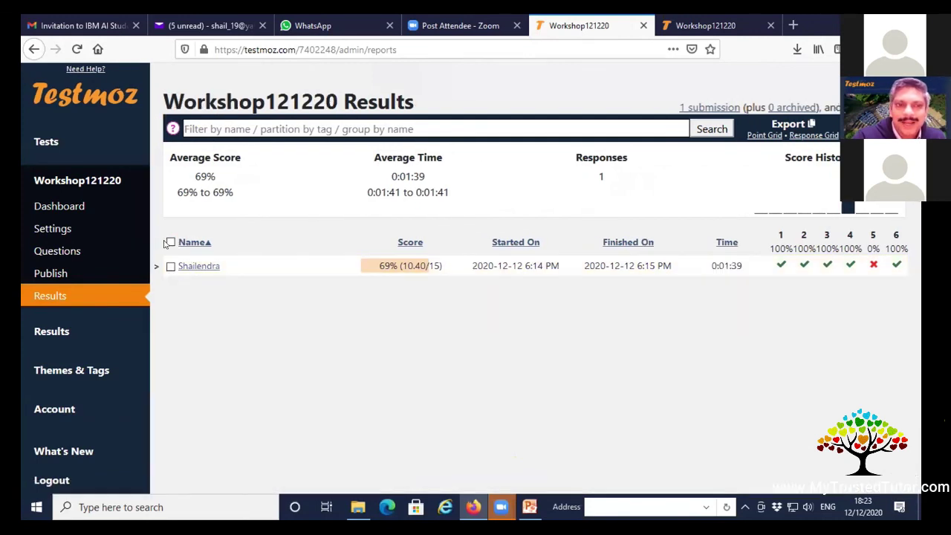
{"action": "left_click", "coordinate": [166, 242]}
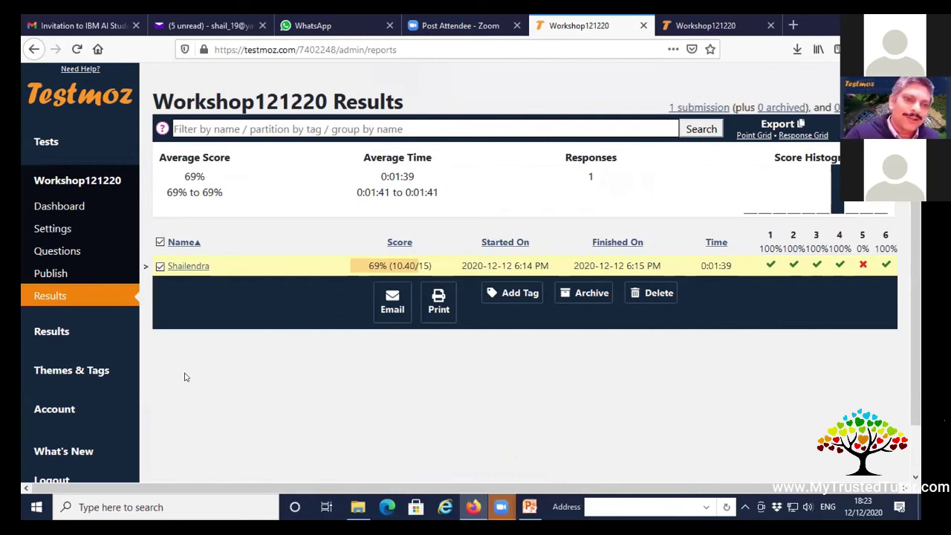
{"action": "left_click", "coordinate": [172, 244]}
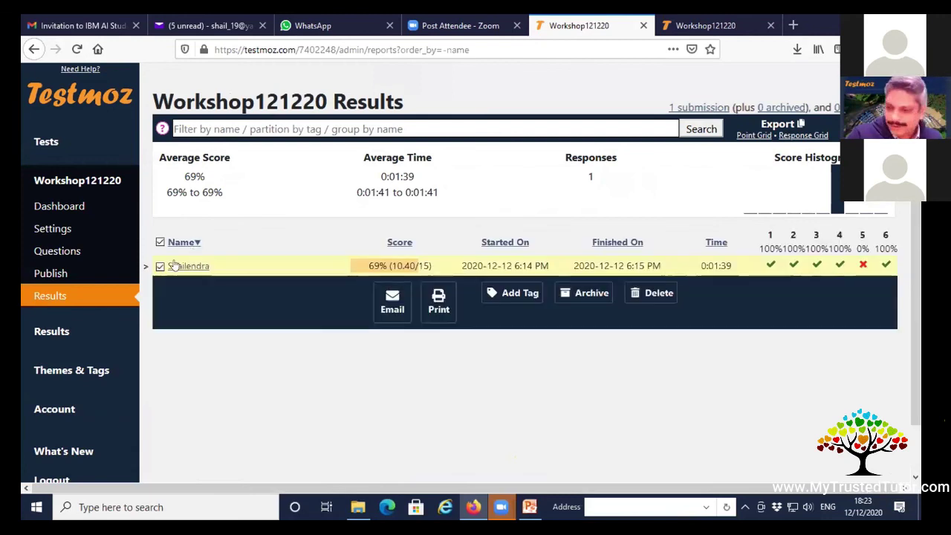
View the student's answer report, then select their submission for emailing.
{"action": "left_click", "coordinate": [186, 266]}
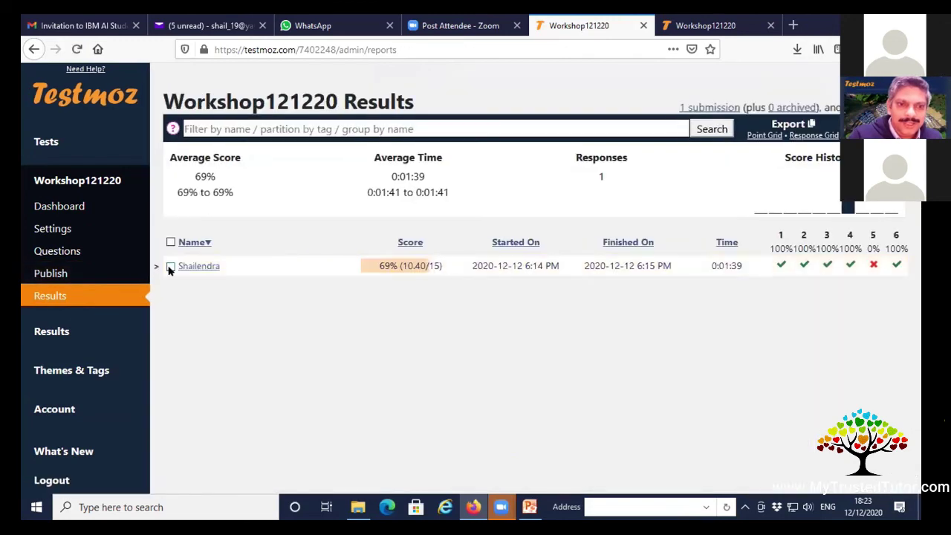
{"action": "left_click", "coordinate": [169, 266]}
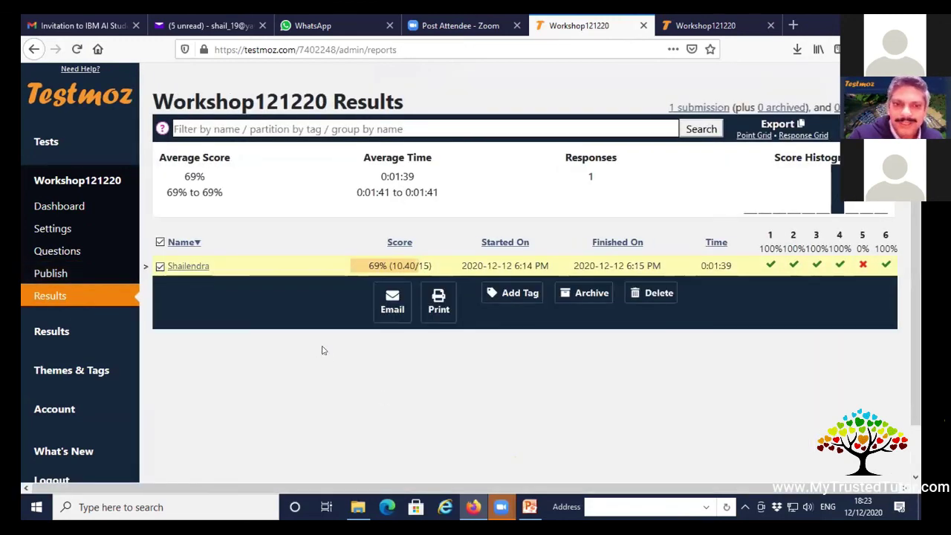
{"action": "left_click", "coordinate": [393, 303]}
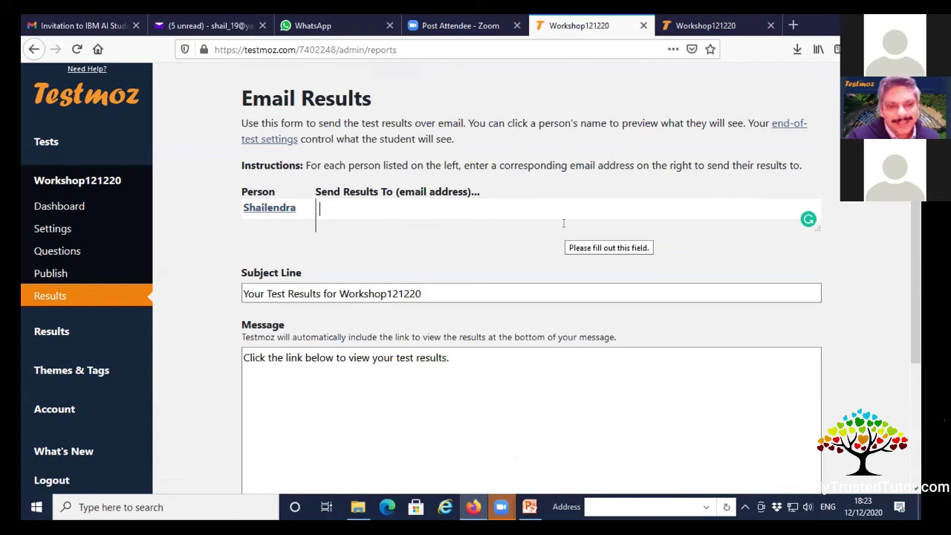
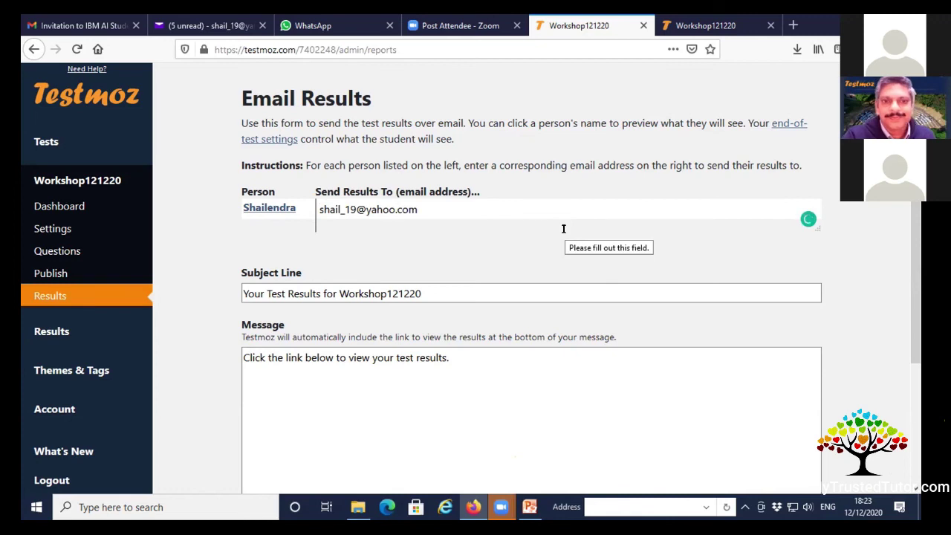
Send the results to the student's e-mail address with the default subject and message.
{"action": "scroll", "coordinate": [565, 229], "scroll_direction": "down", "scroll_amount": 4}
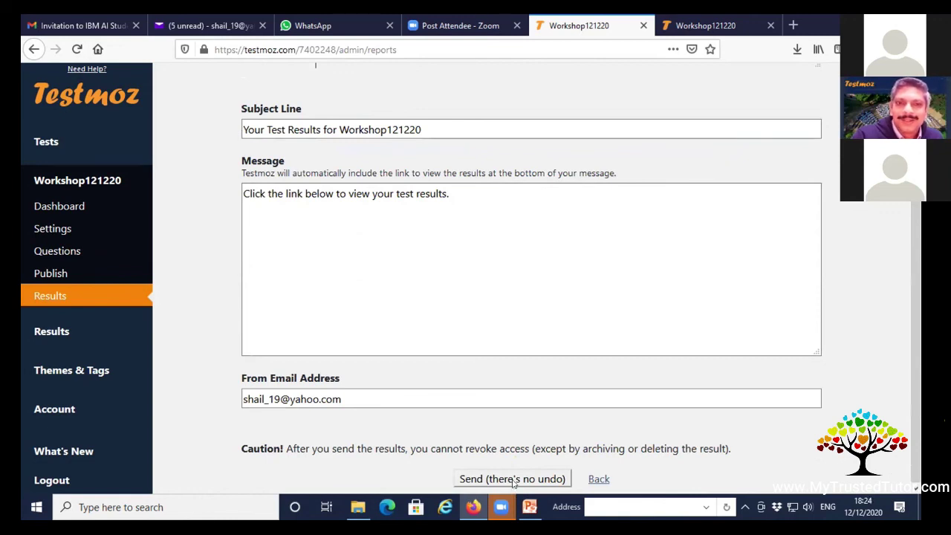
{"action": "left_click", "coordinate": [512, 479]}
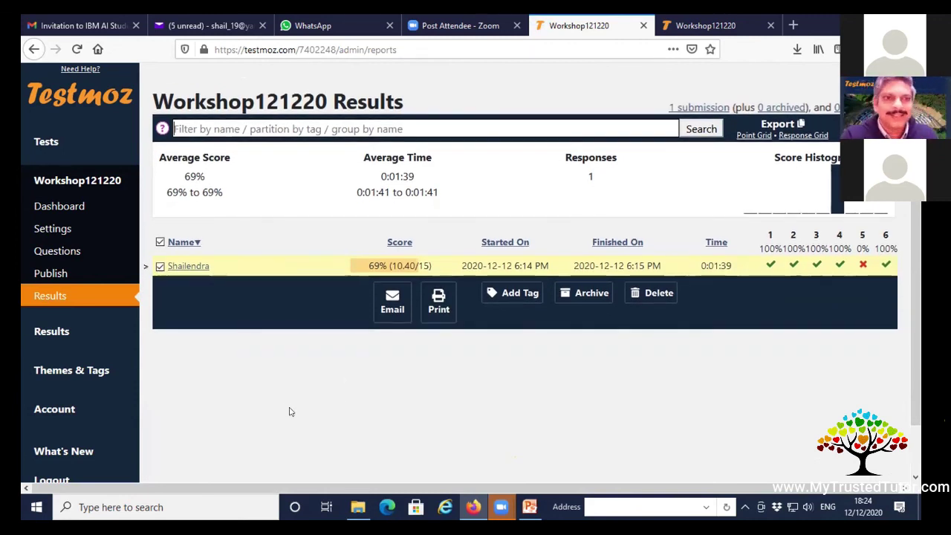
{"action": "left_click", "coordinate": [54, 331]}
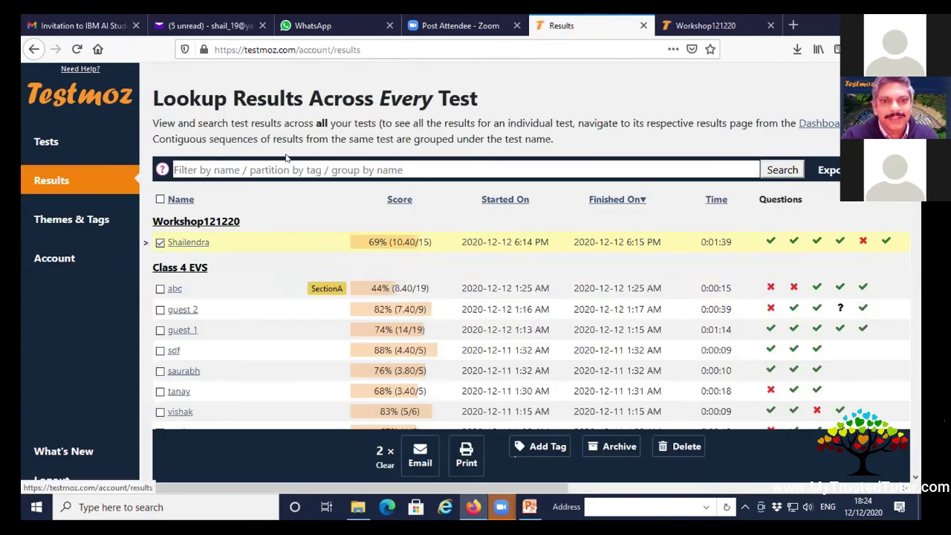
Scroll the account-wide results list, from Workshop121220 through Assign3_Week1, Descriptive test and Class 4 Week 6.
{"action": "scroll", "coordinate": [288, 159], "scroll_direction": "down", "scroll_amount": 3}
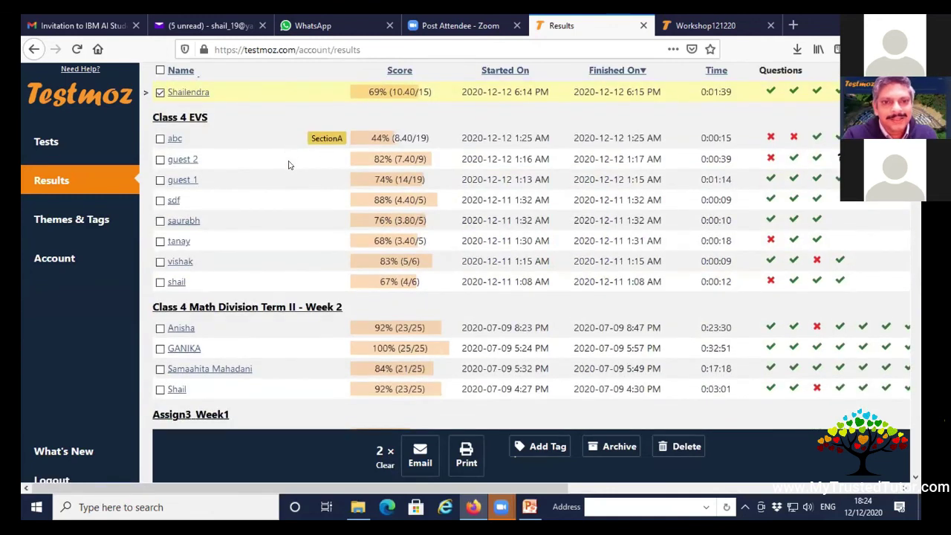
{"action": "scroll", "coordinate": [290, 162], "scroll_direction": "up", "scroll_amount": 1}
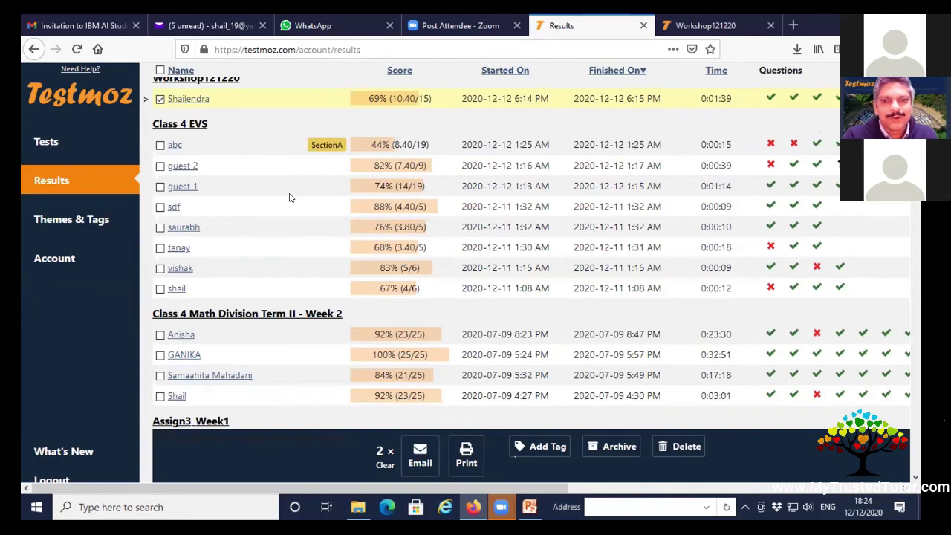
{"action": "scroll", "coordinate": [290, 197], "scroll_direction": "up", "scroll_amount": 1}
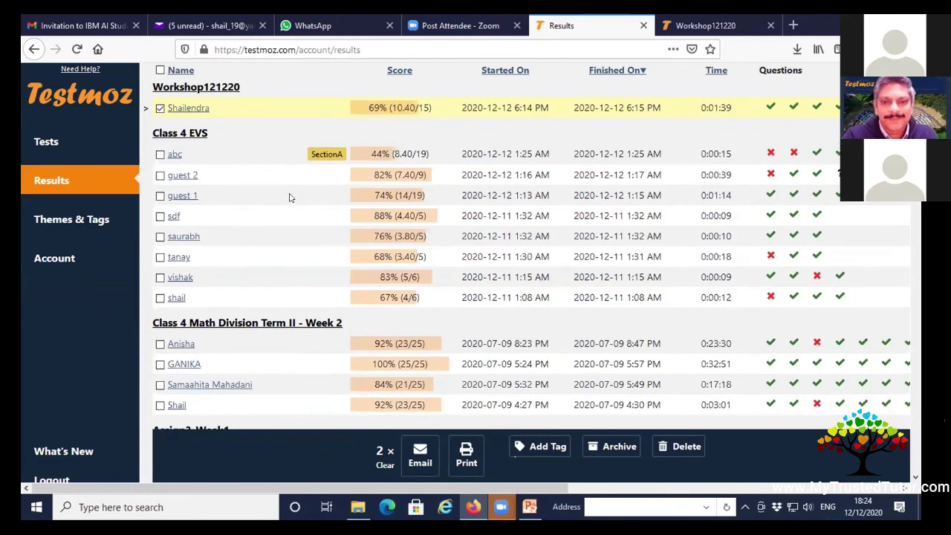
{"action": "scroll", "coordinate": [289, 197], "scroll_direction": "down", "scroll_amount": 10}
{"action": "scroll", "coordinate": [407, 197], "scroll_direction": "up", "scroll_amount": 5}
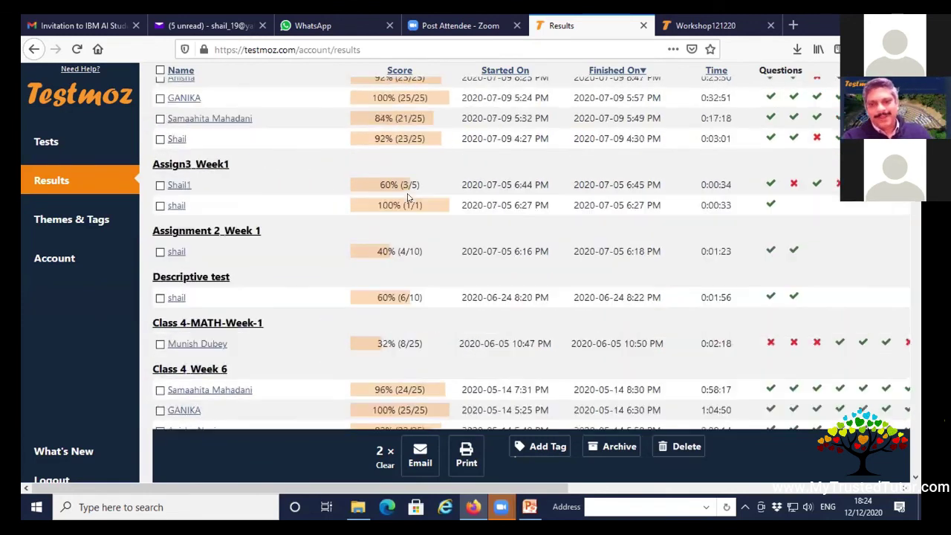